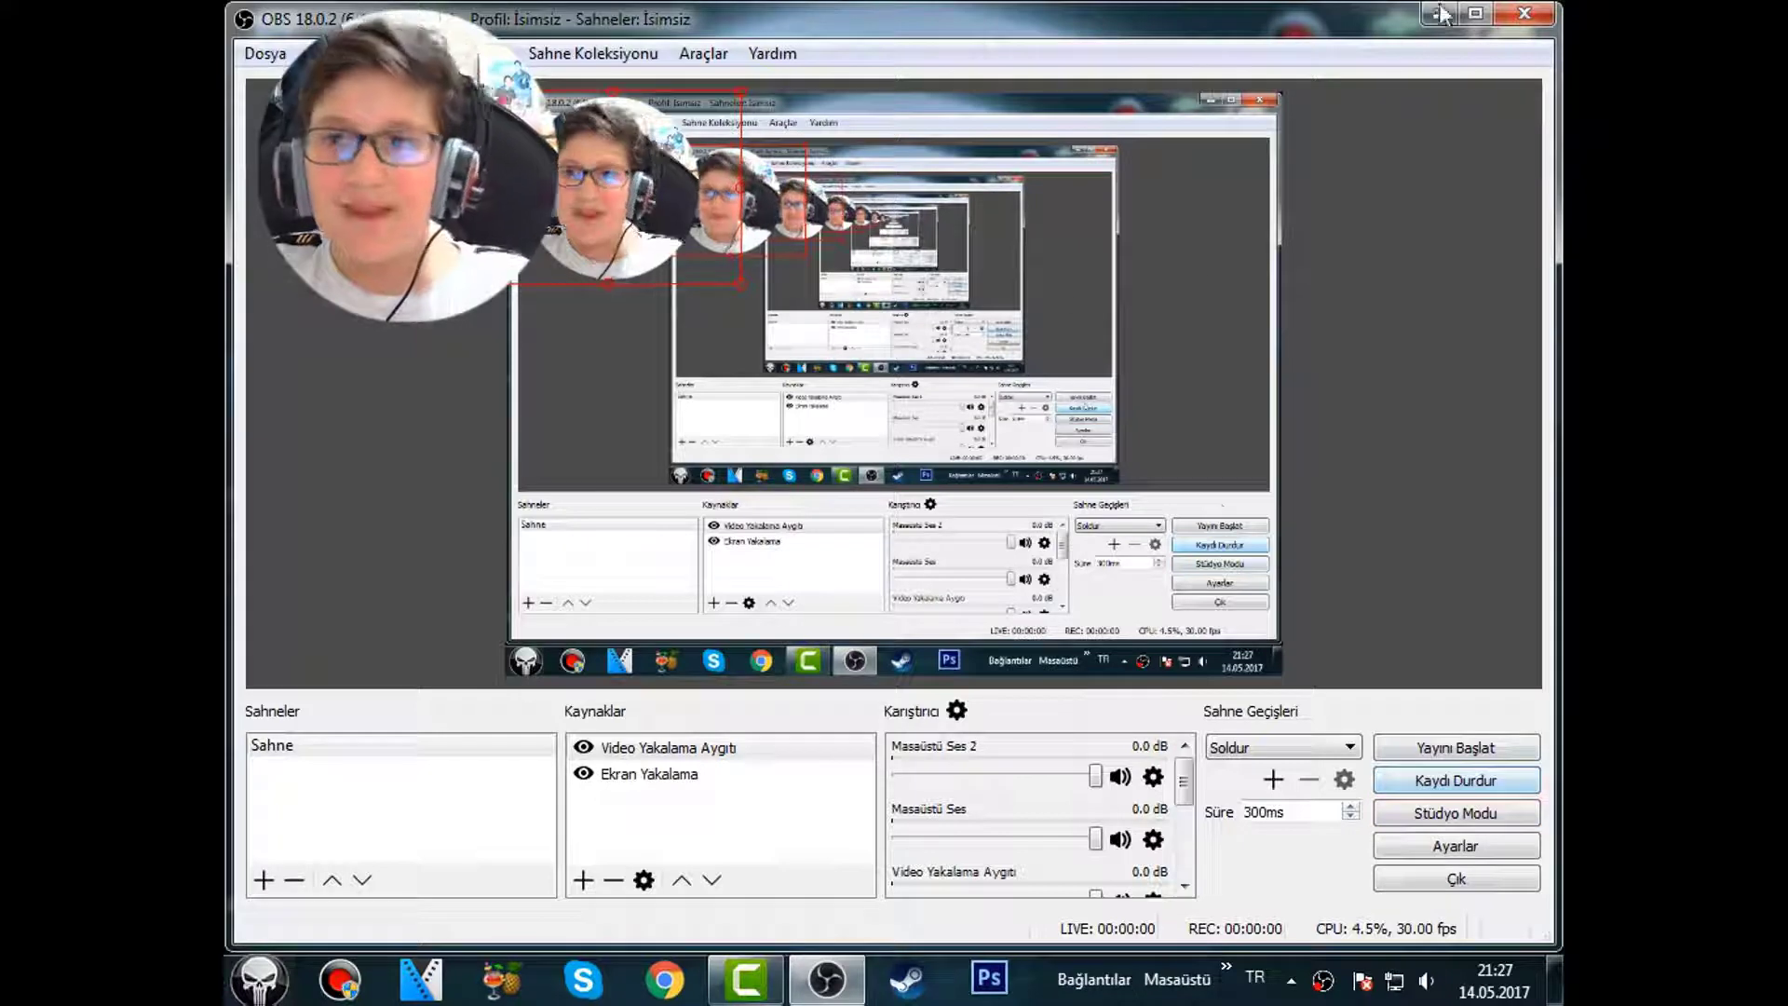
# Minimize the OBS Studio window so the desktop is clear.
pyautogui.click(1437, 14)
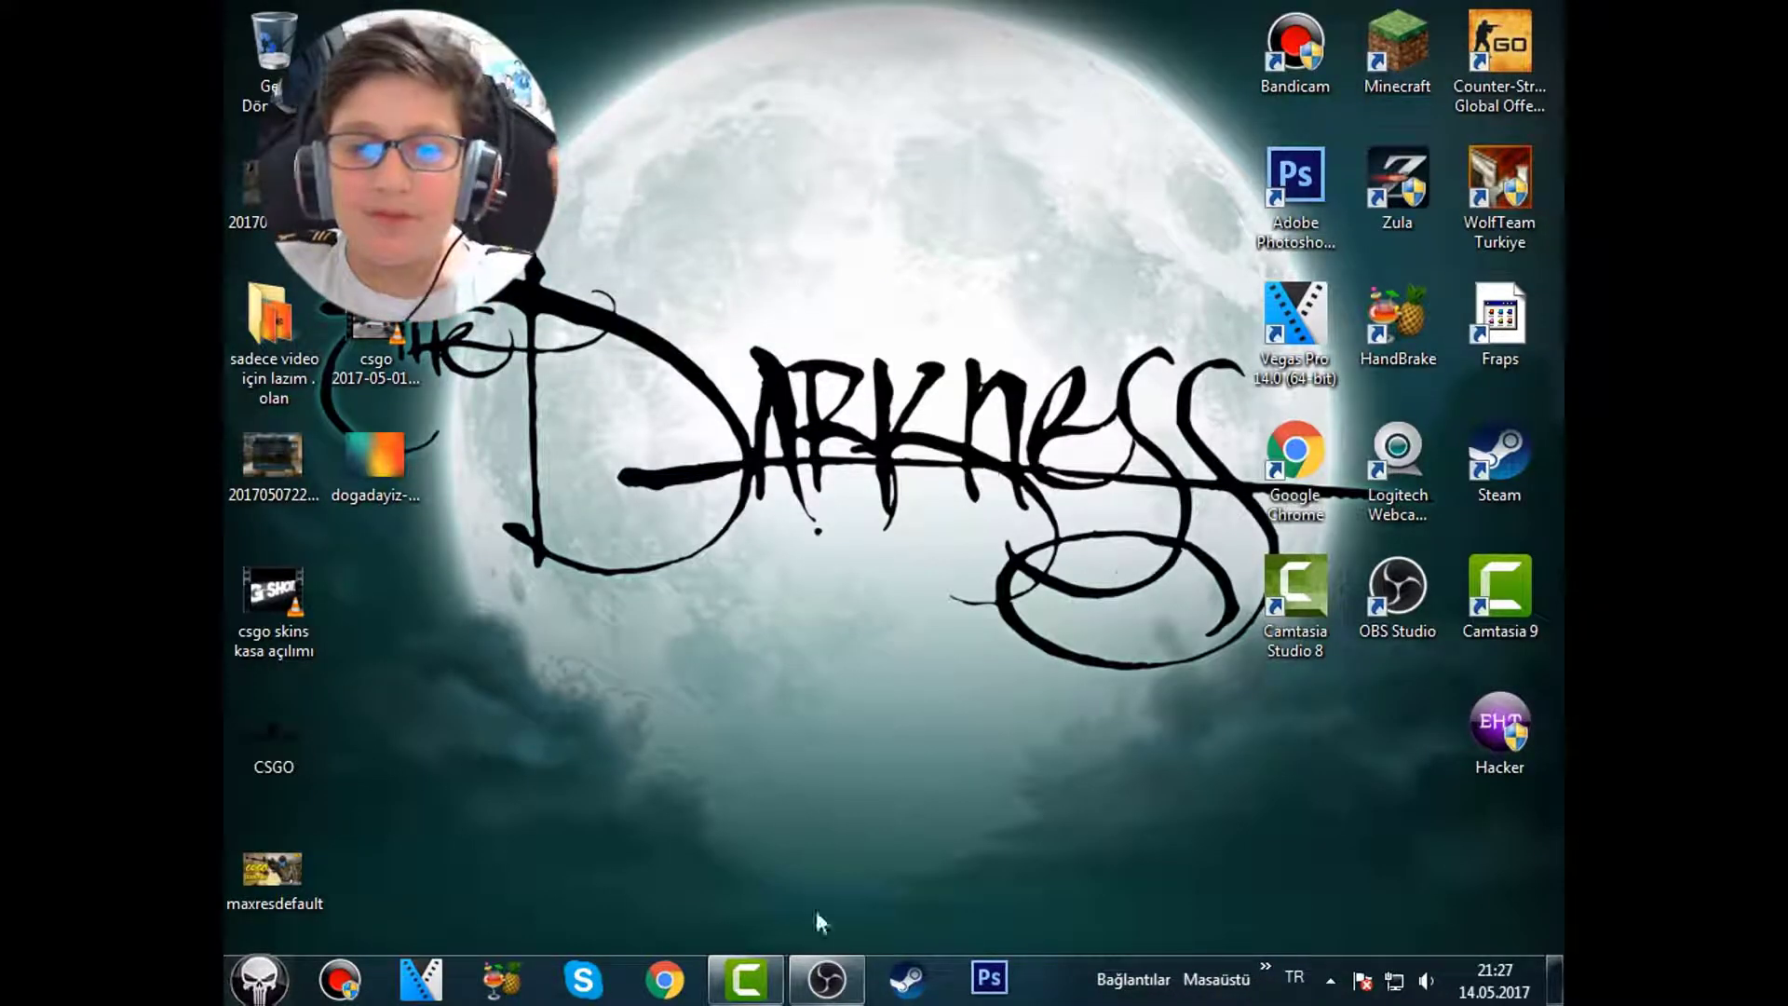
pyautogui.click(824, 979)
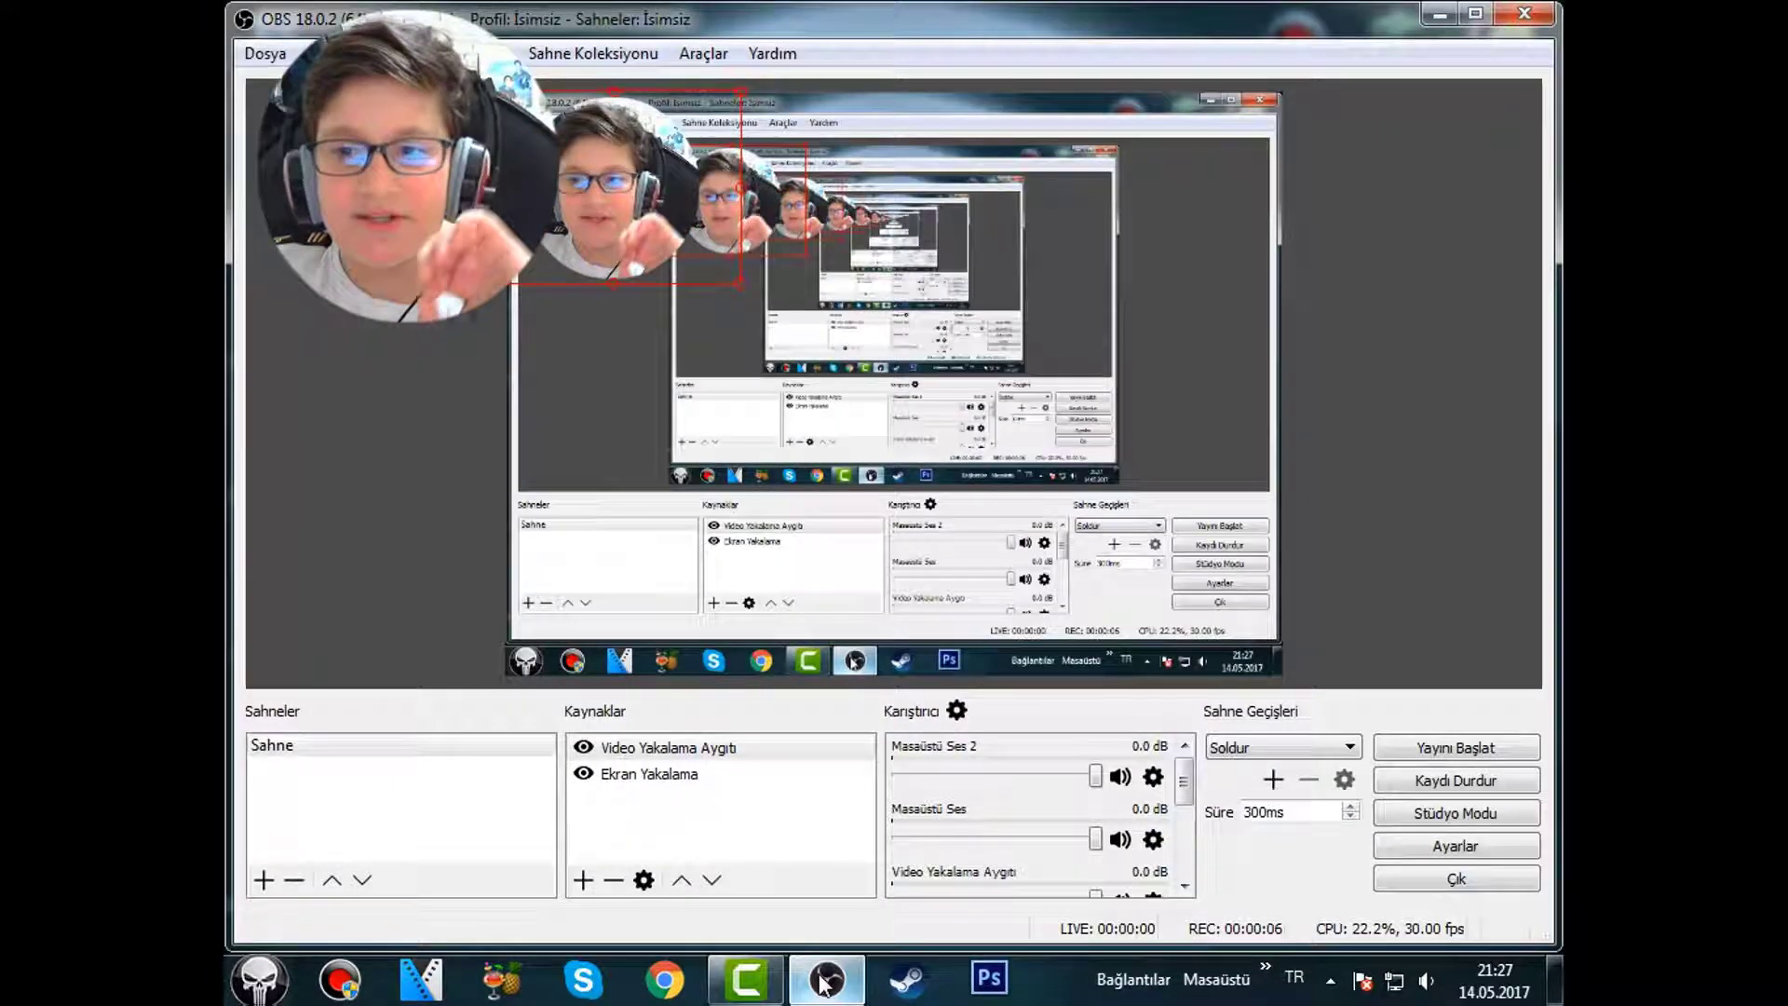
pyautogui.click(824, 980)
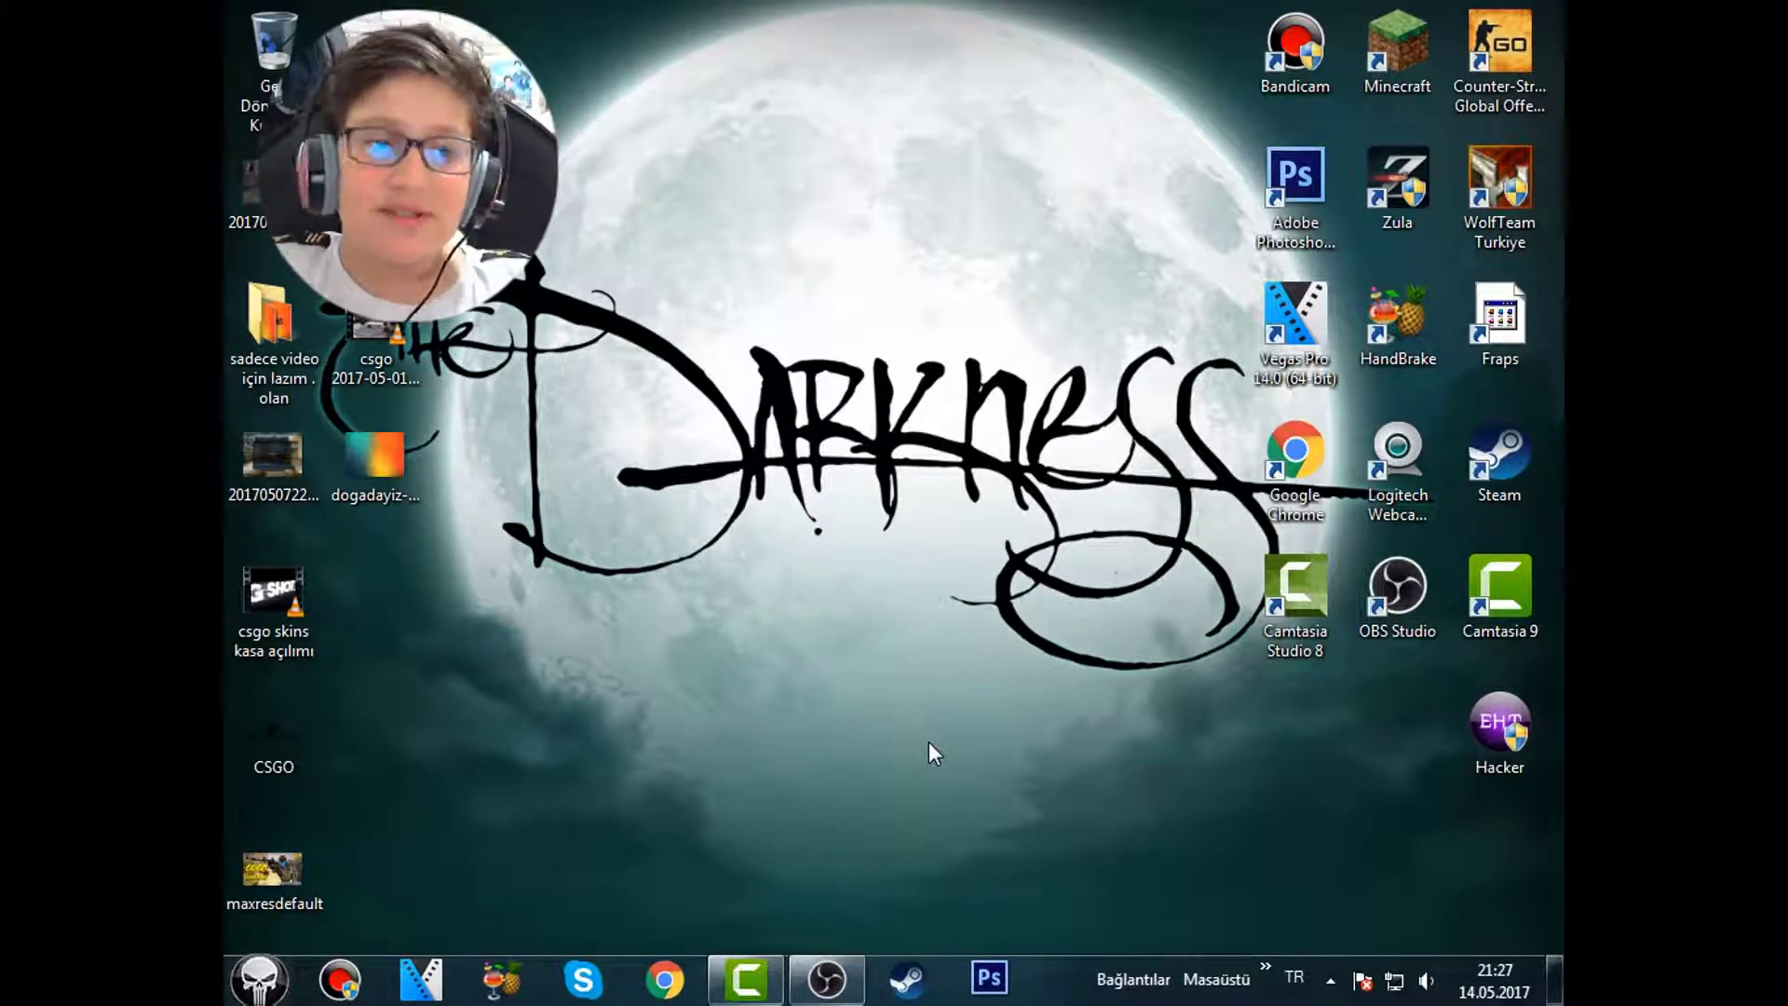
pyautogui.moveTo(571, 487); pyautogui.dragTo(615, 475)
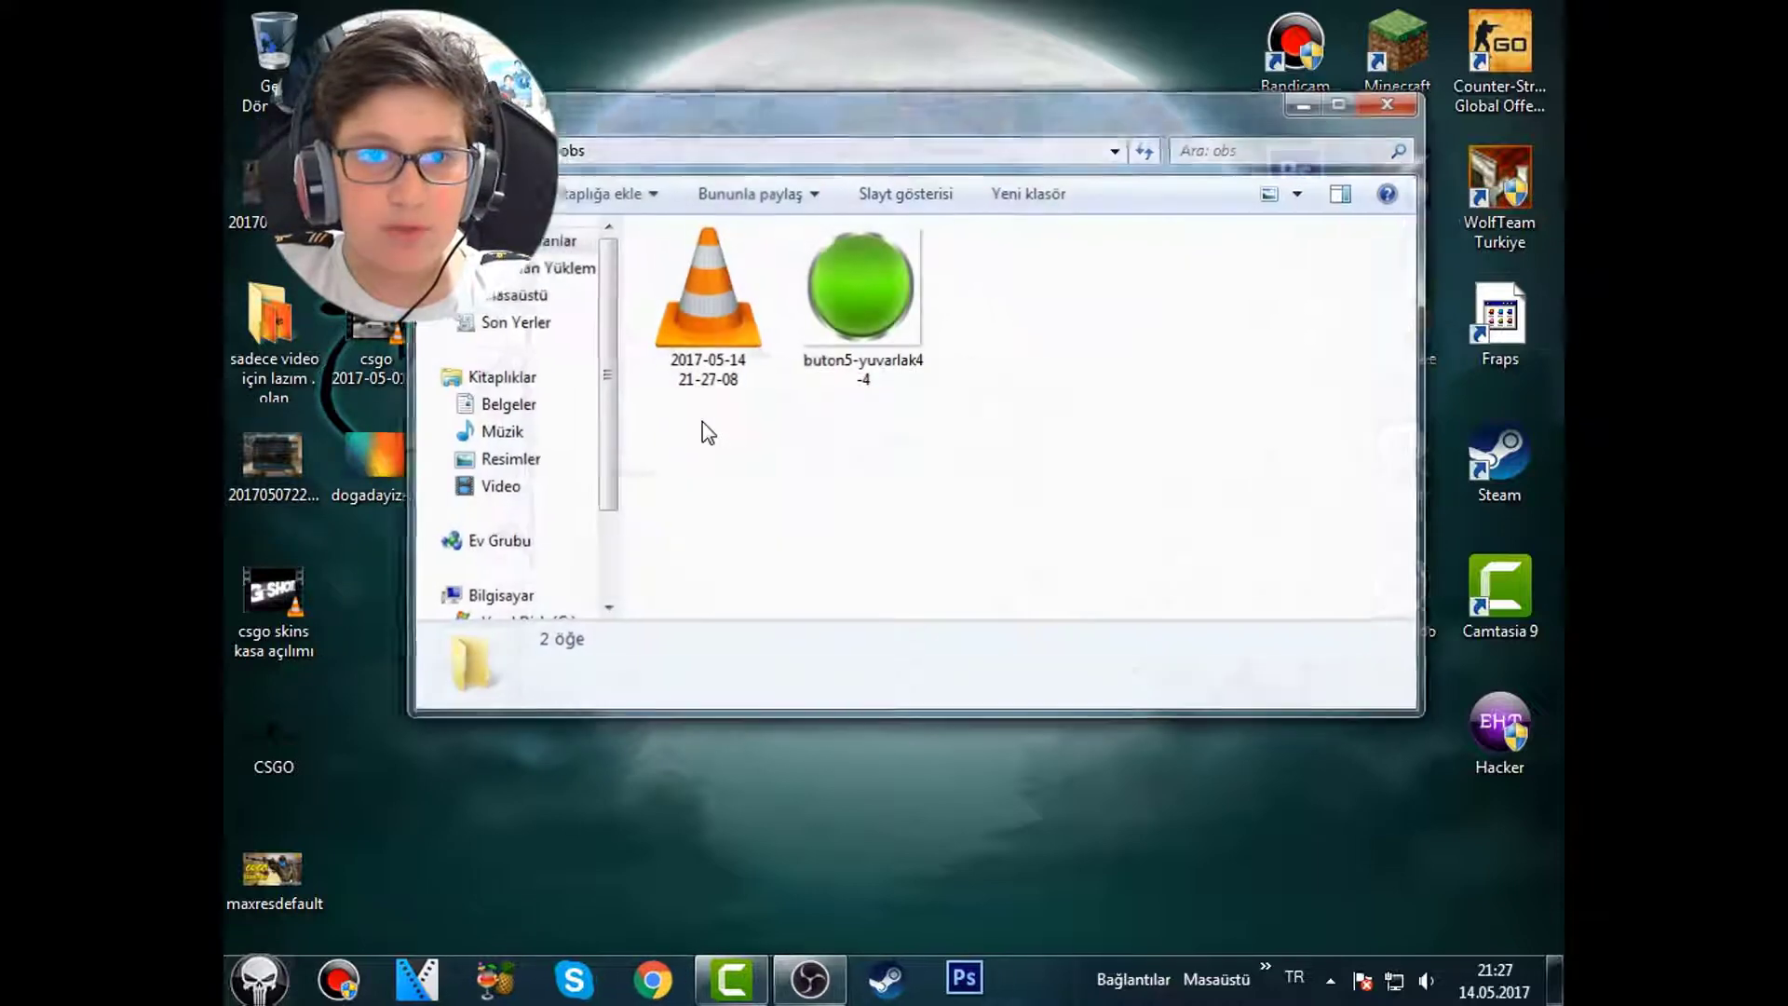
pyautogui.hotkey('alt', 'F4')
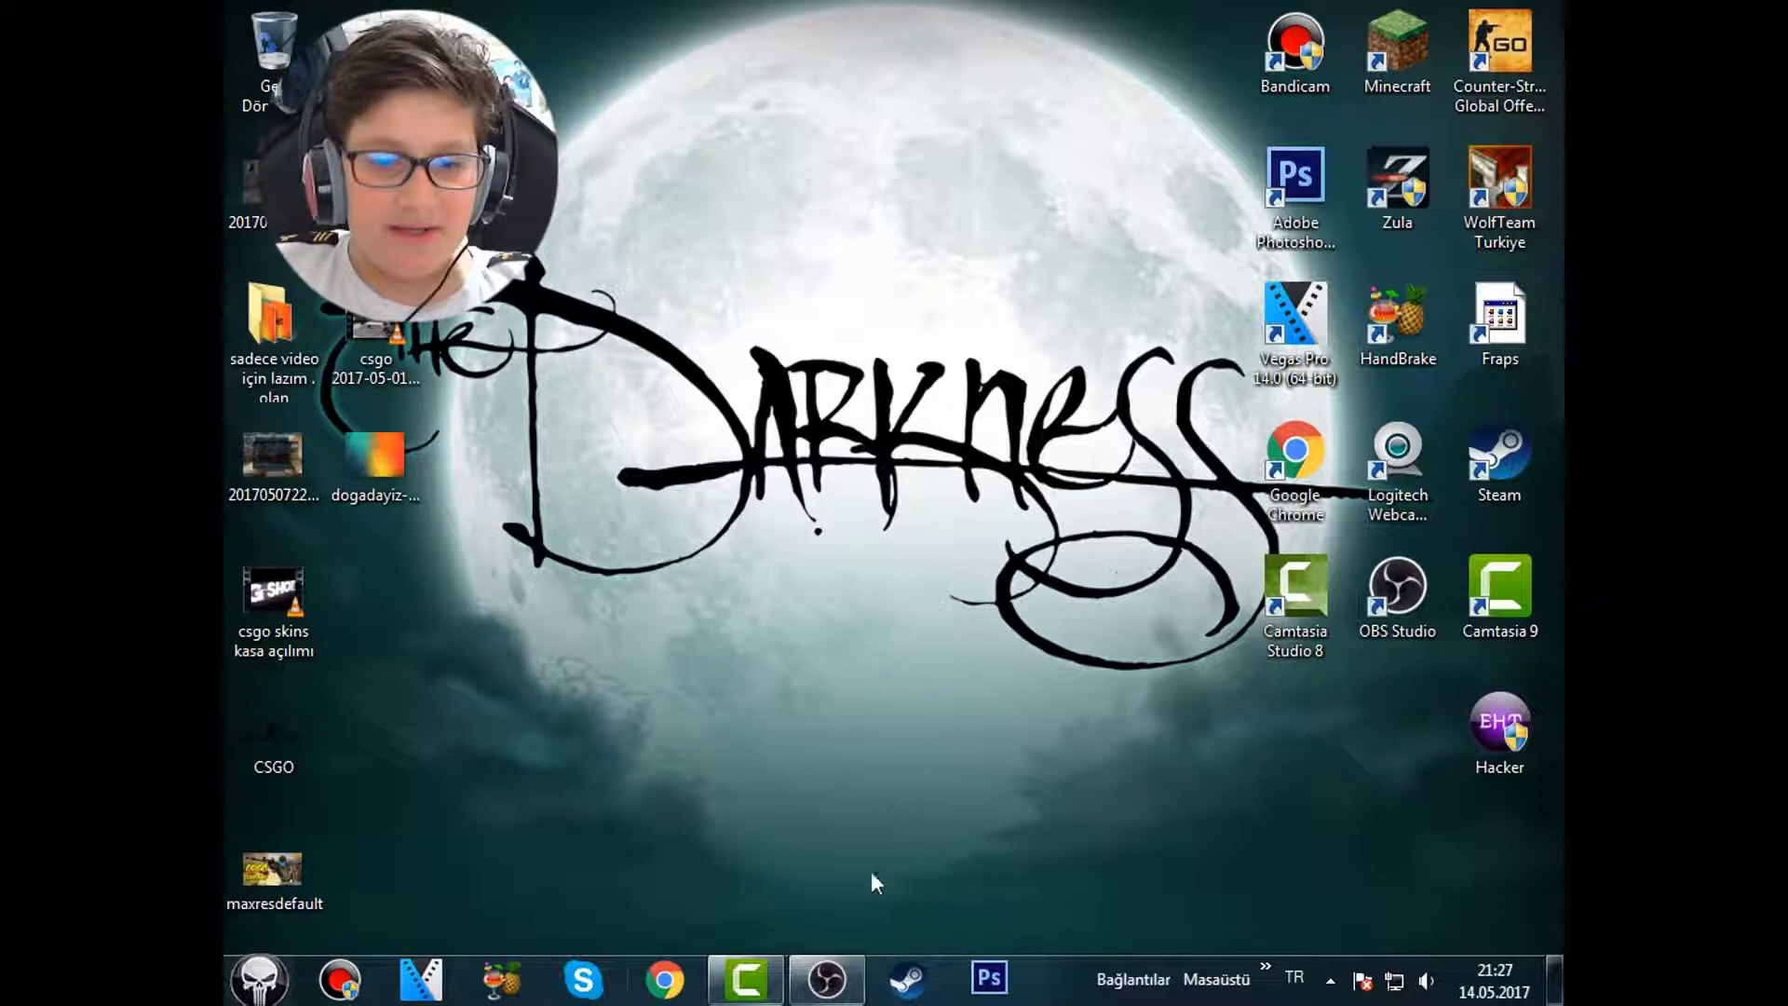
pyautogui.click(746, 978)
pyautogui.click(745, 978)
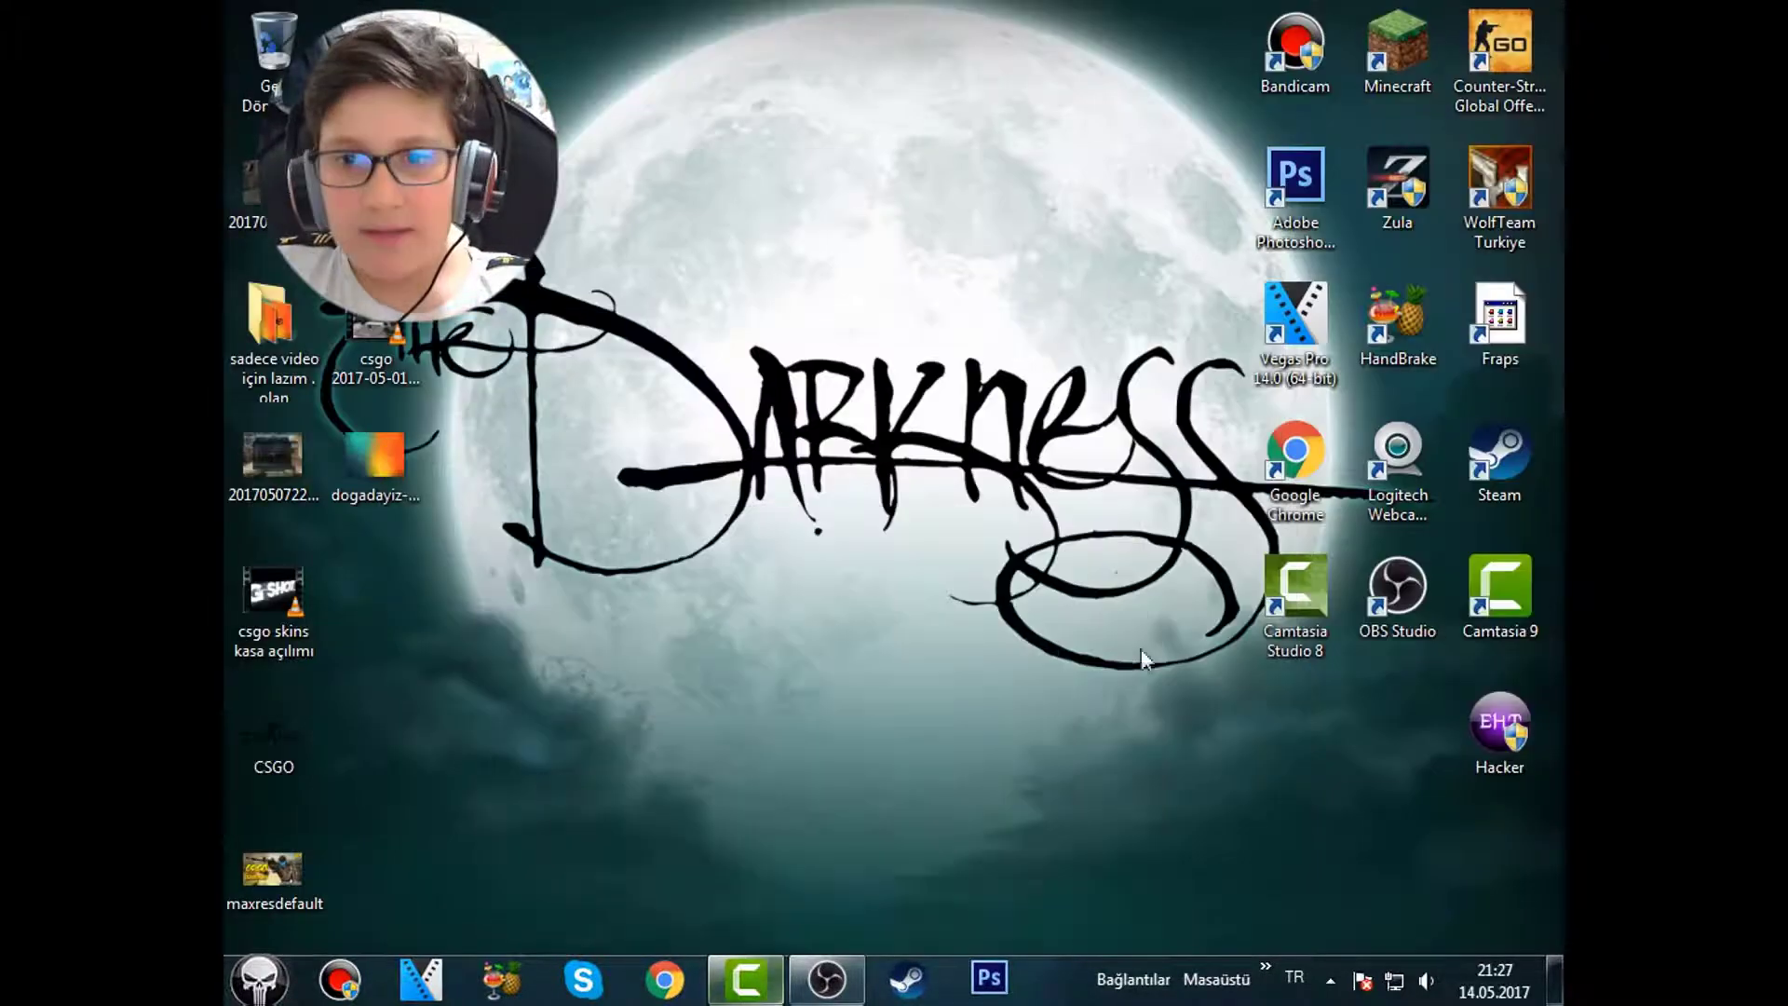
pyautogui.click(1300, 605)
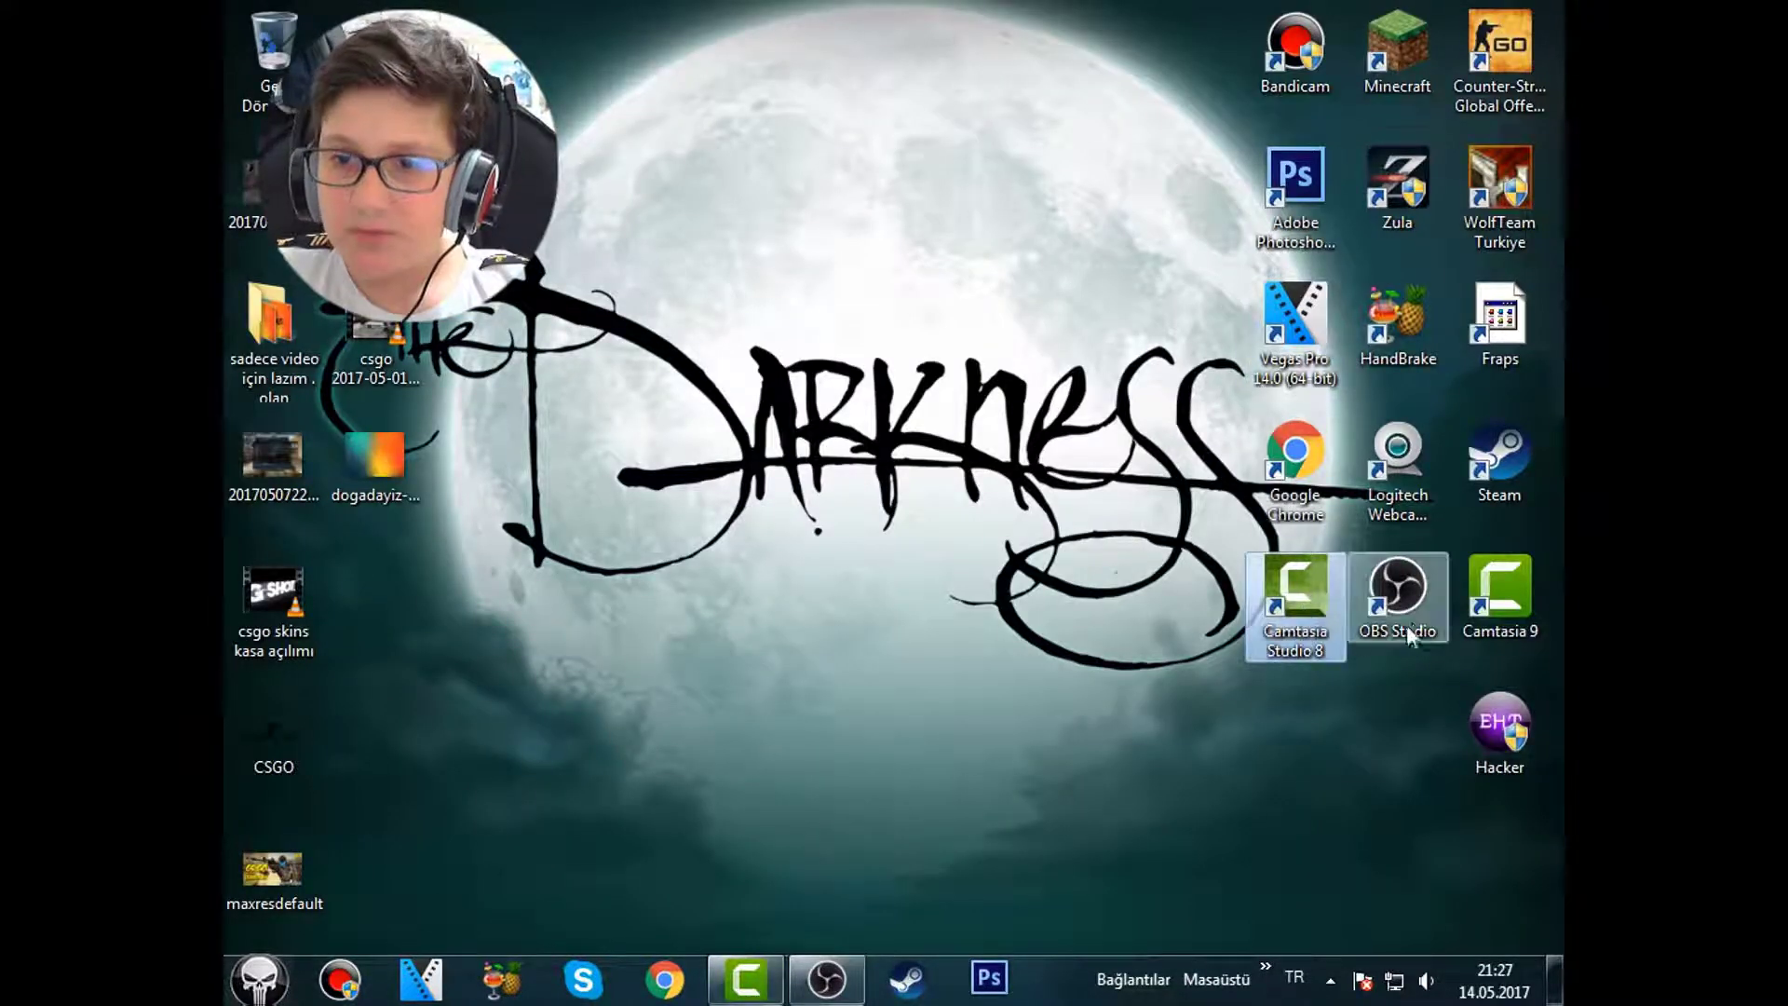
pyautogui.click(1490, 603)
pyautogui.moveTo(978, 570)
pyautogui.mouseDown()
pyautogui.moveTo(1052, 696)
pyautogui.moveTo(985, 757)
pyautogui.moveTo(1090, 797)
pyautogui.mouseUp()
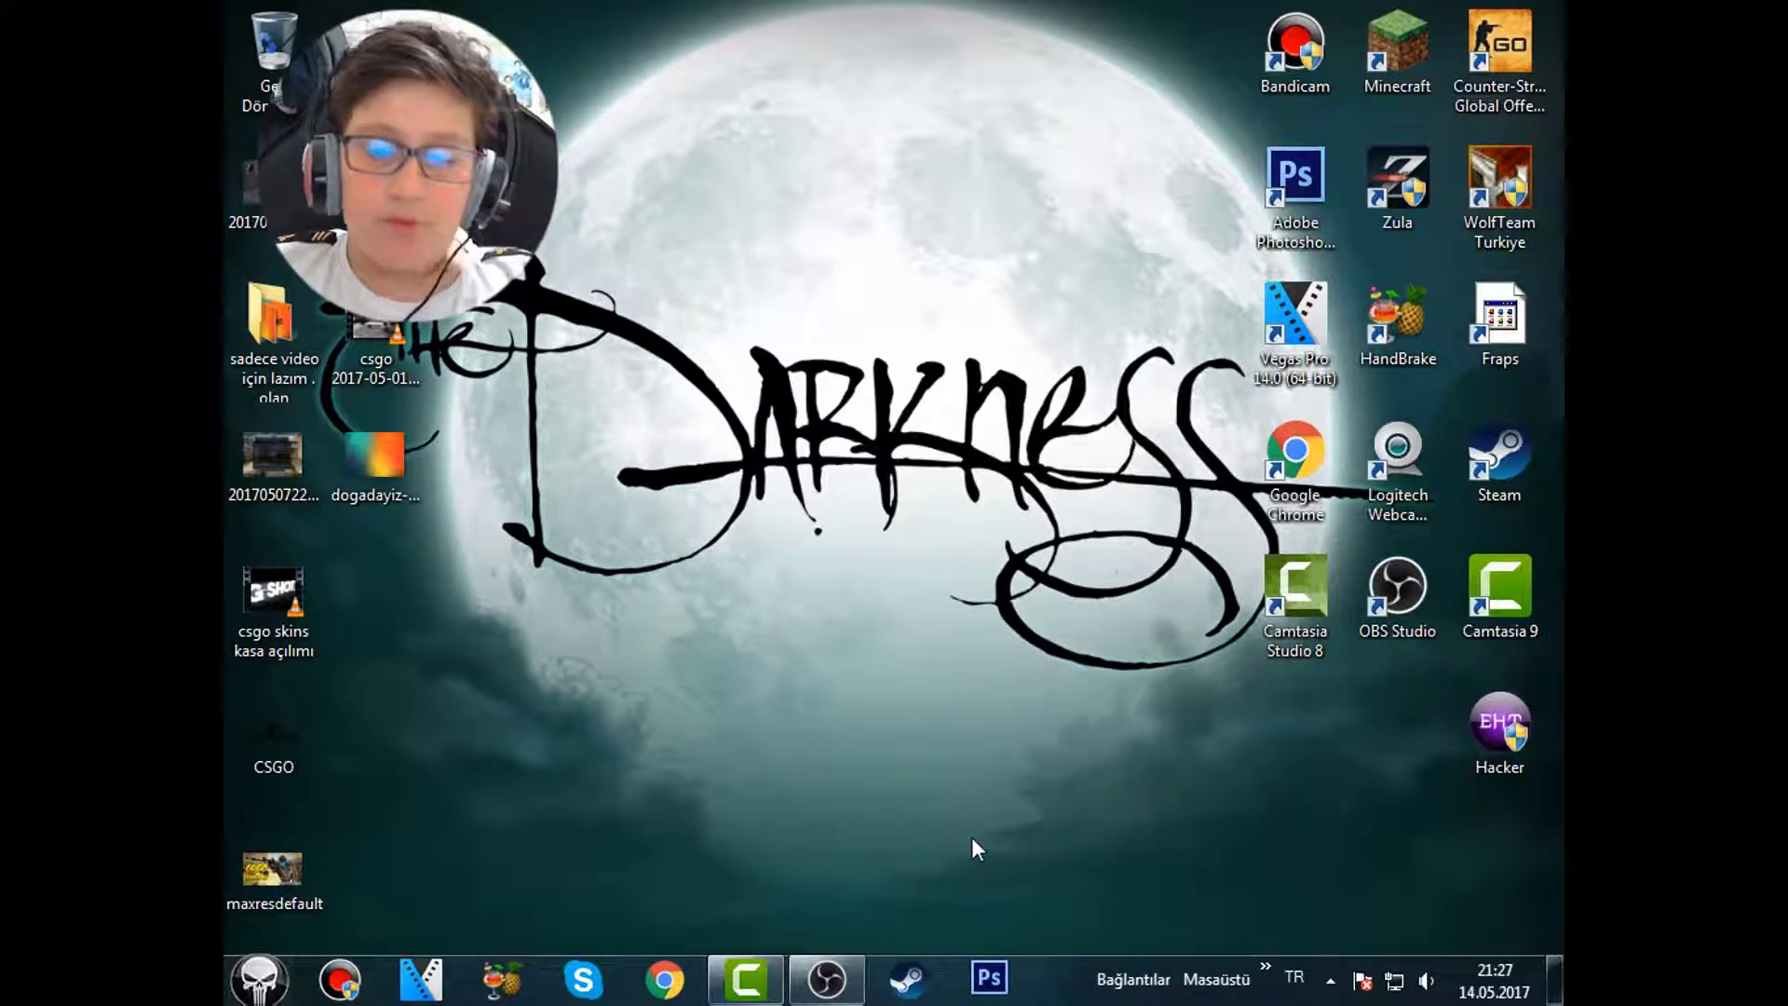
pyautogui.click(1480, 569)
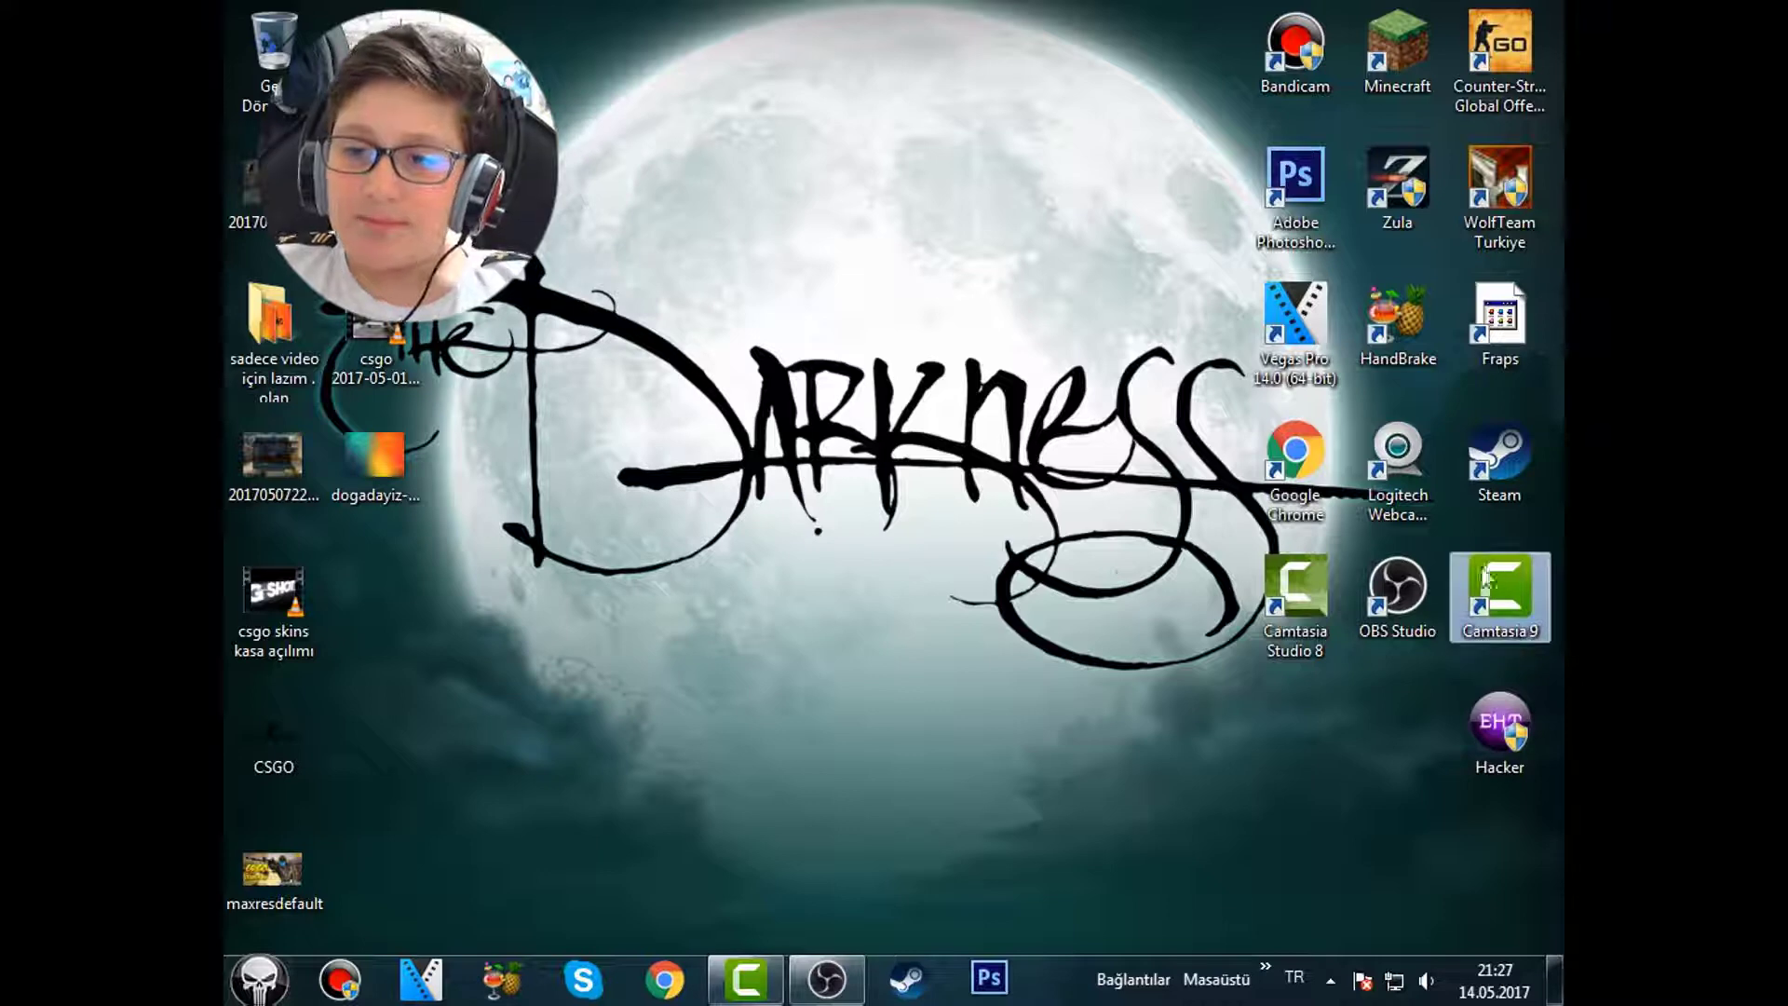
pyautogui.click(1294, 336)
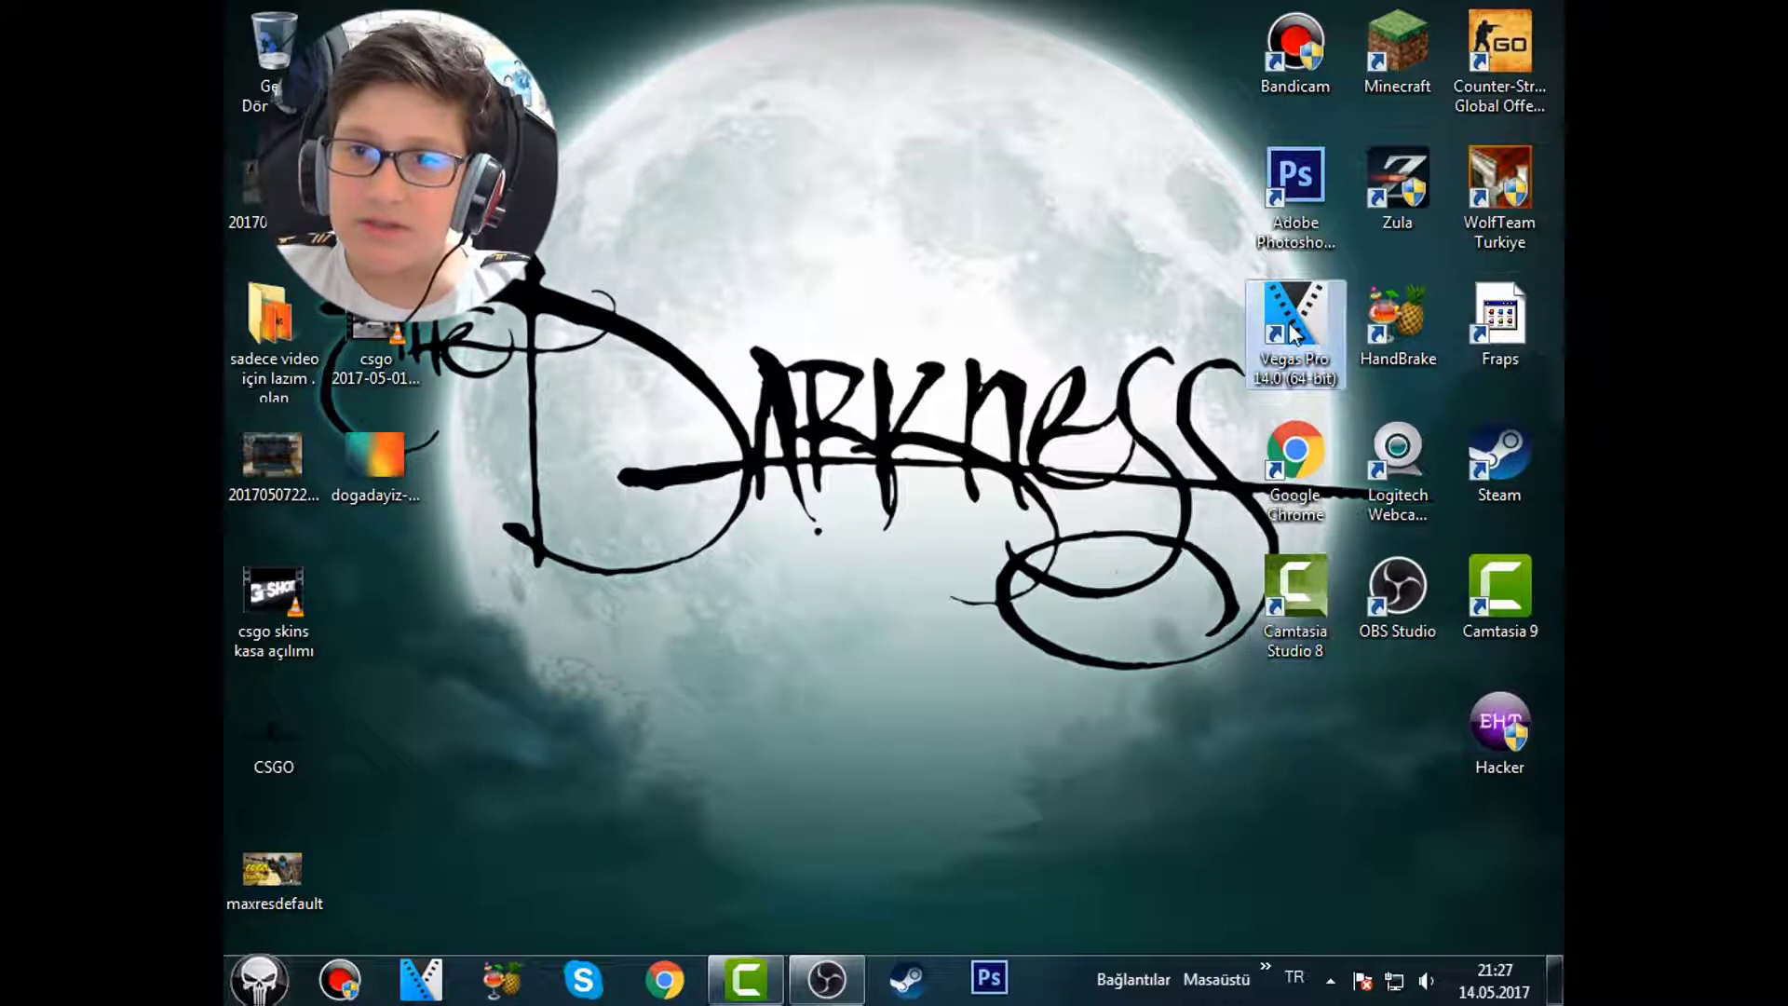
# Switch to the open Camtasia project and fit its window to the whole screen.
pyautogui.click(738, 992)
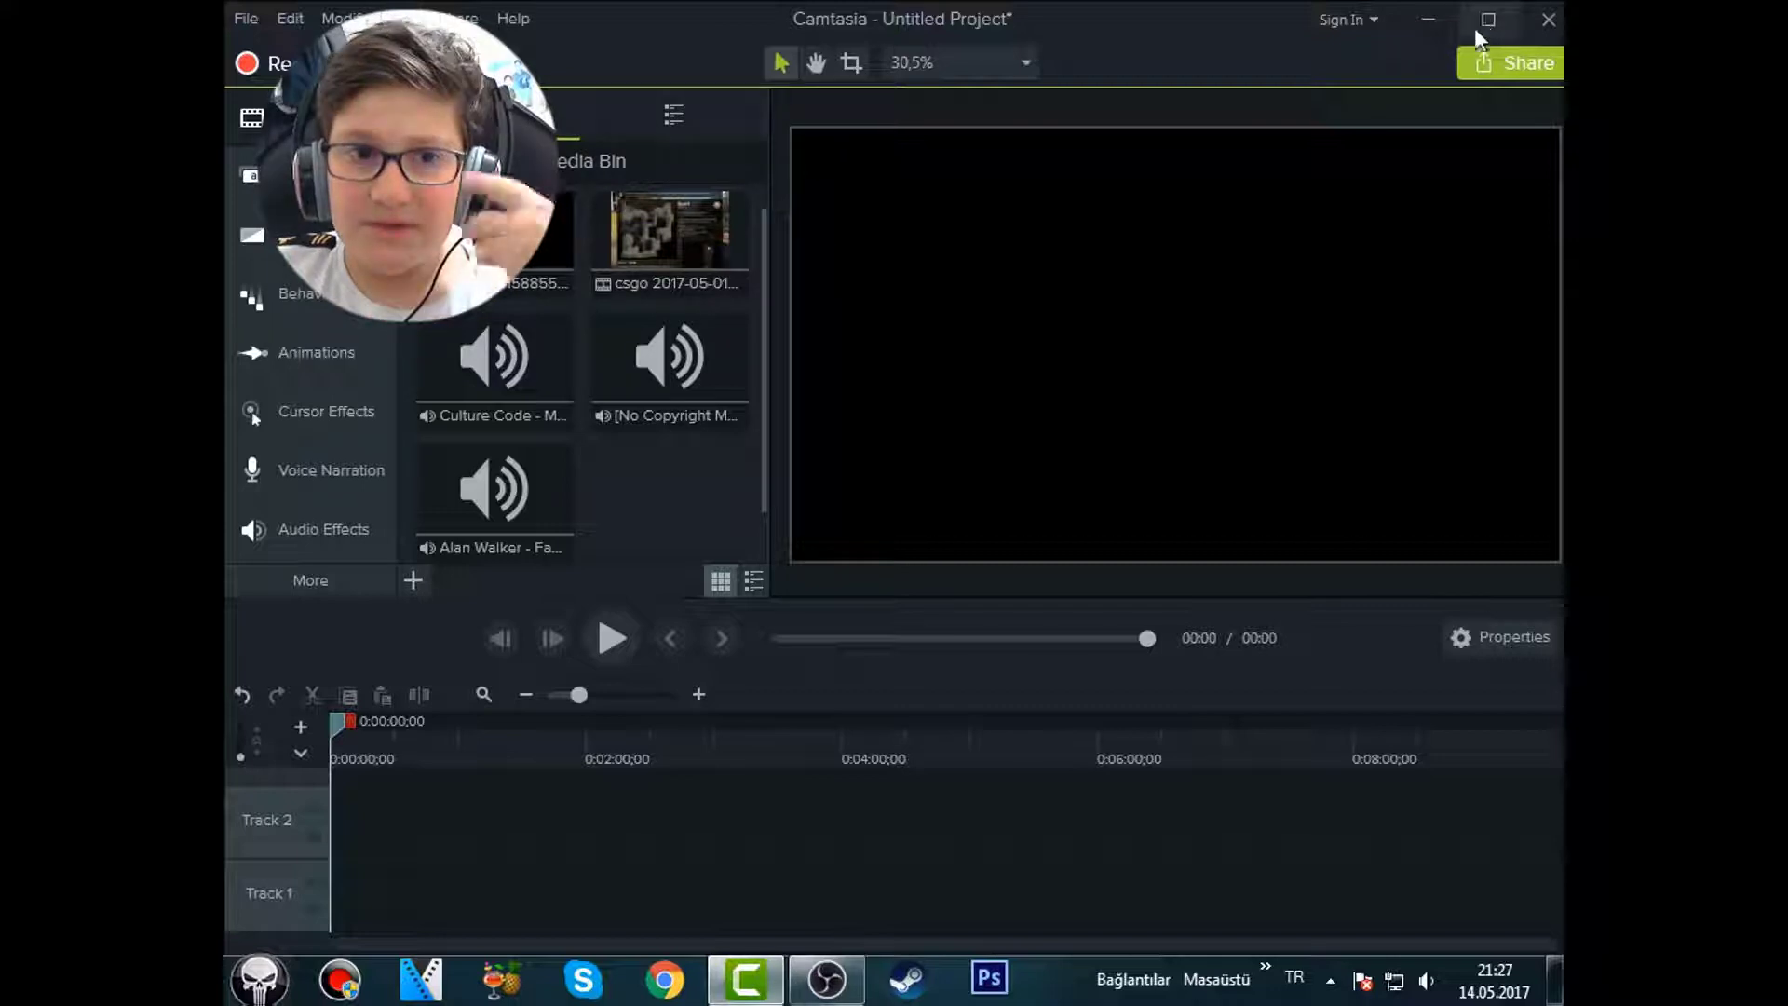
pyautogui.moveTo(226, 5)
pyautogui.mouseDown()
pyautogui.moveTo(280, 5)
pyautogui.moveTo(379, 60)
pyautogui.moveTo(233, 9)
pyautogui.mouseUp()
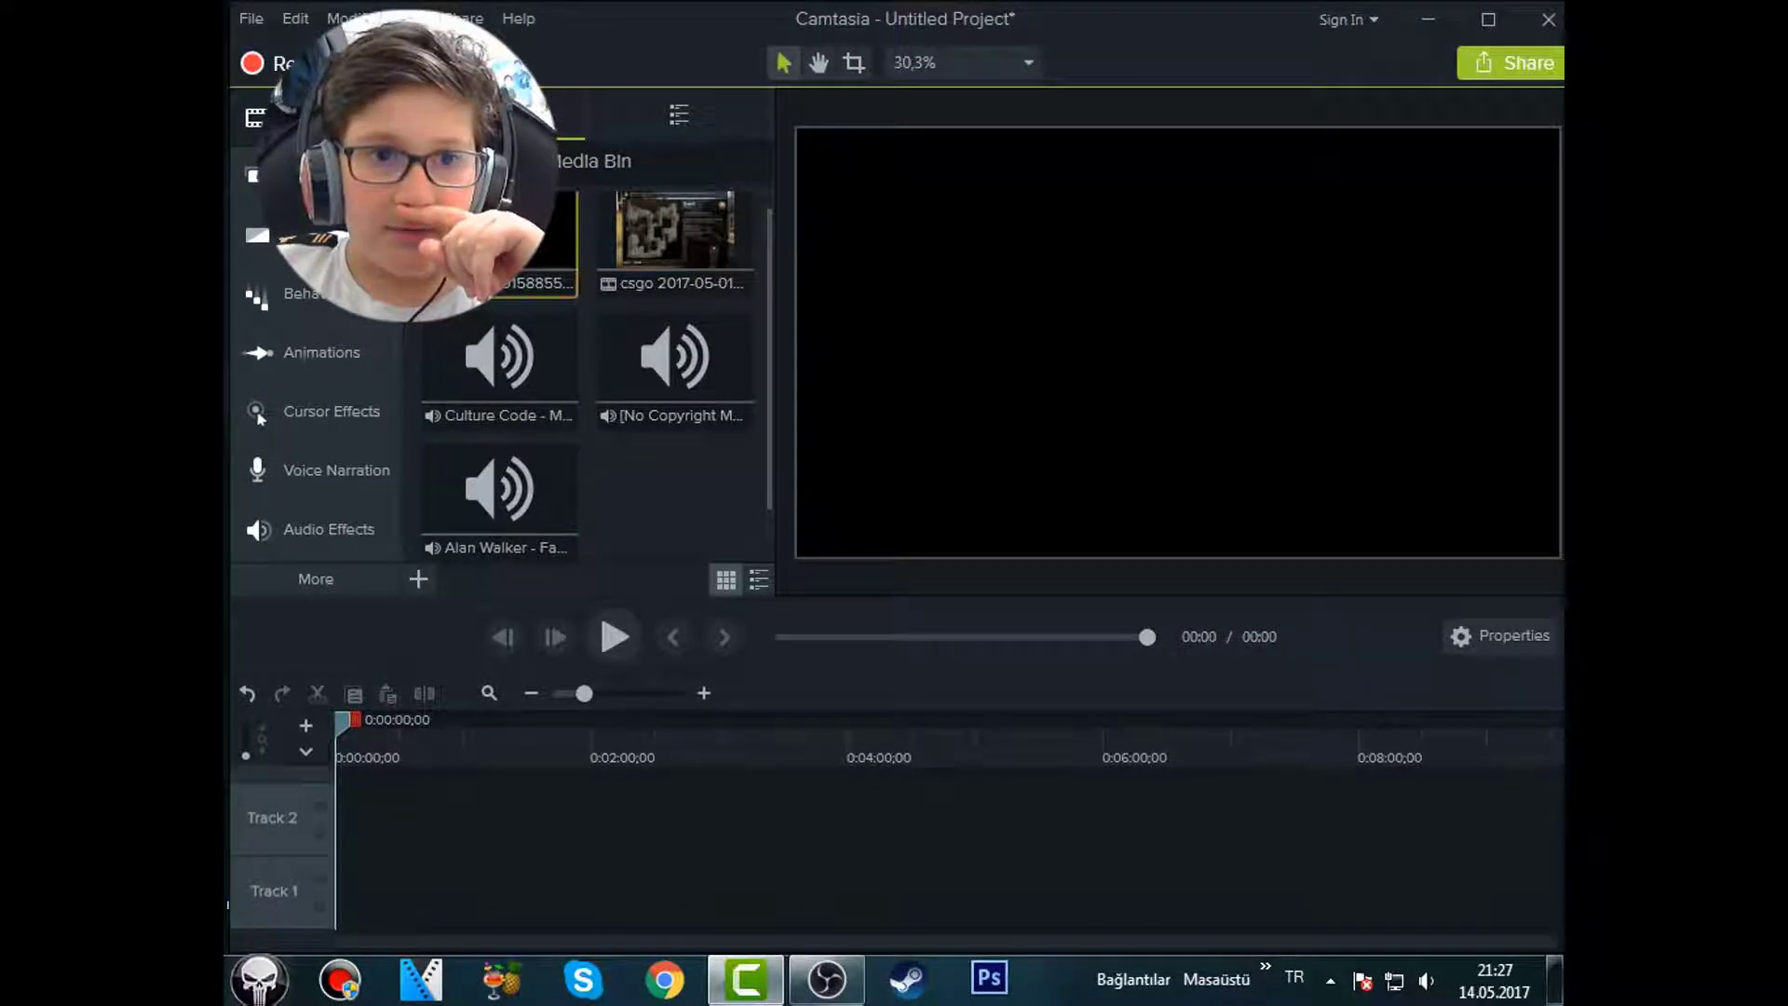
pyautogui.scroll(-1, 768, 367)
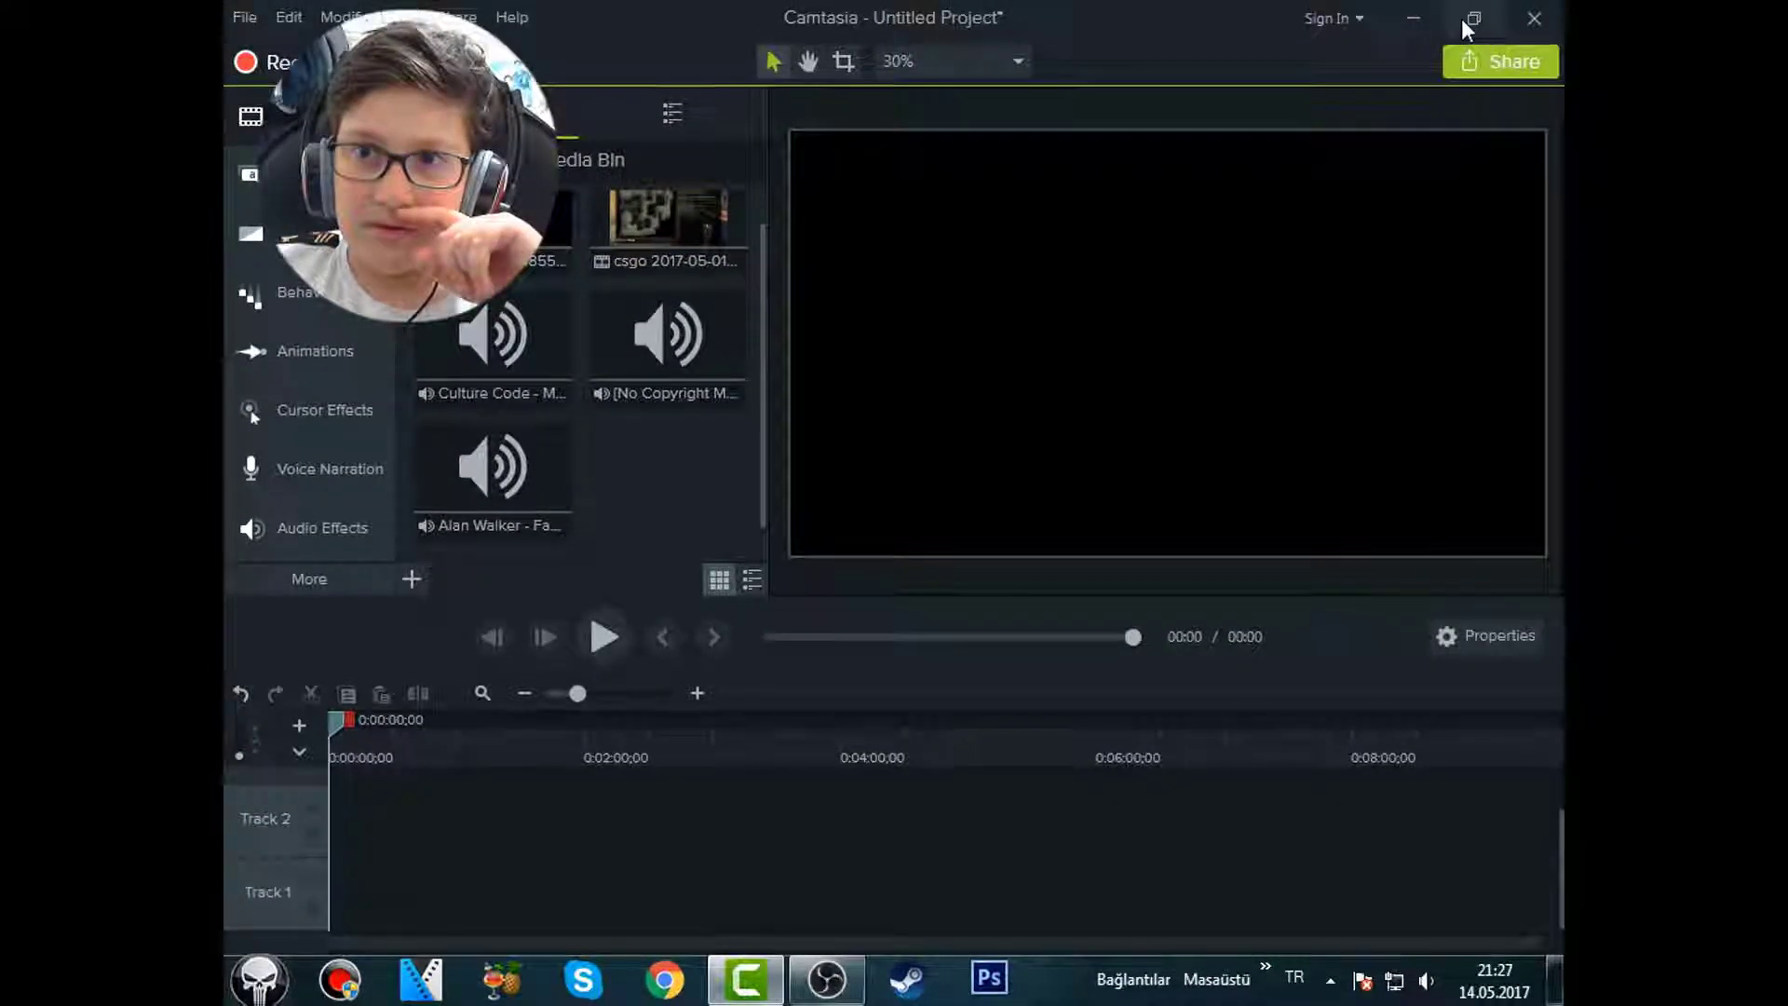
# Try to bring the csgo video file from the desktop into the Camtasia timeline, then maximize the window again.
pyautogui.click(1488, 19)
pyautogui.moveTo(1175, 42); pyautogui.dragTo(1419, 69)
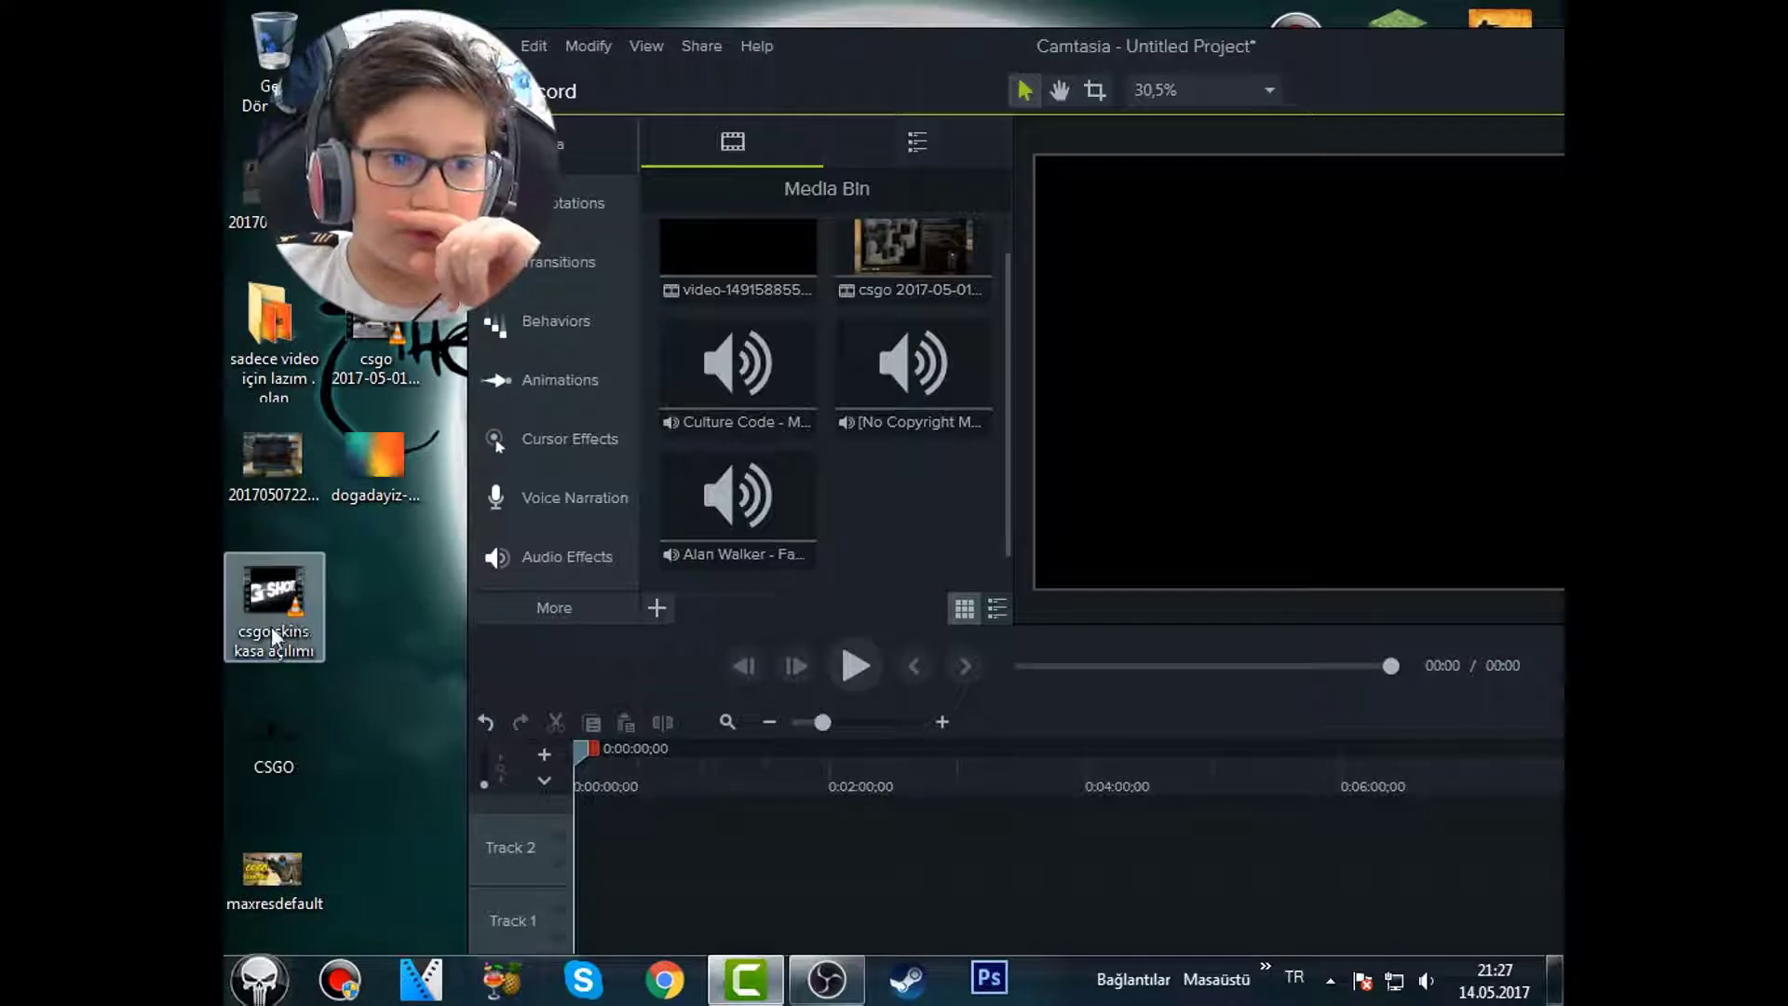
pyautogui.moveTo(377, 346); pyautogui.dragTo(681, 848)
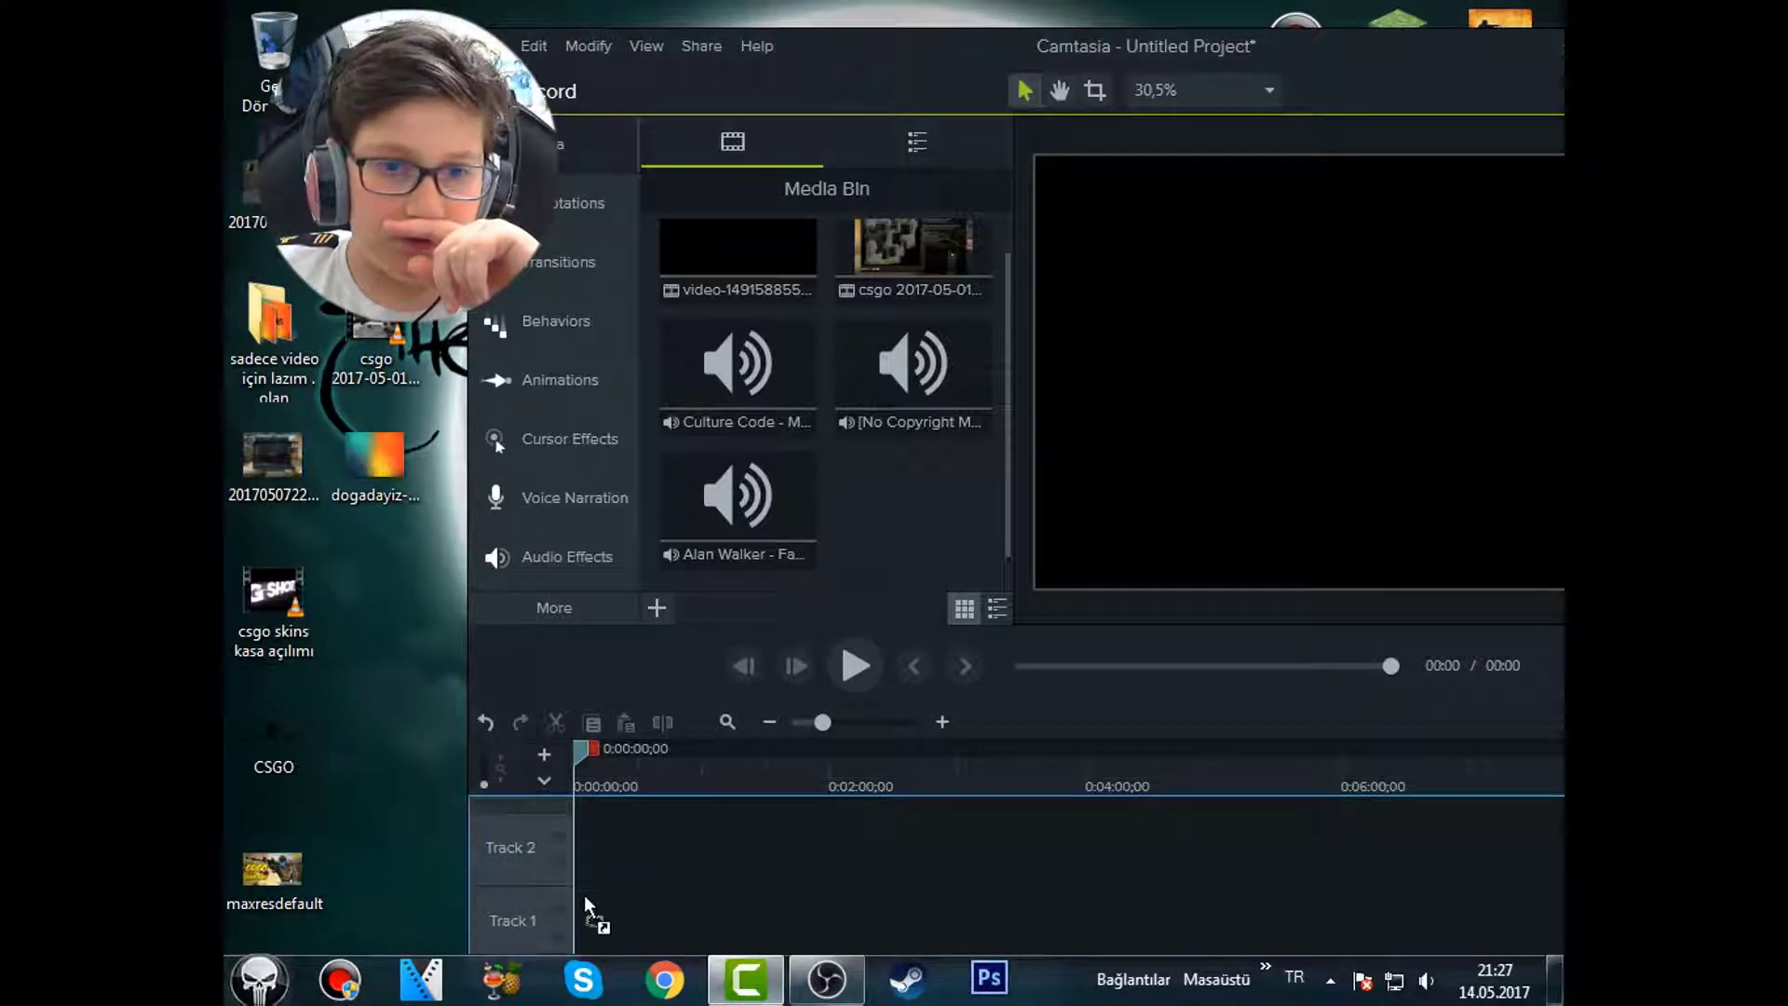
pyautogui.moveTo(1451, 46); pyautogui.dragTo(1281, 68)
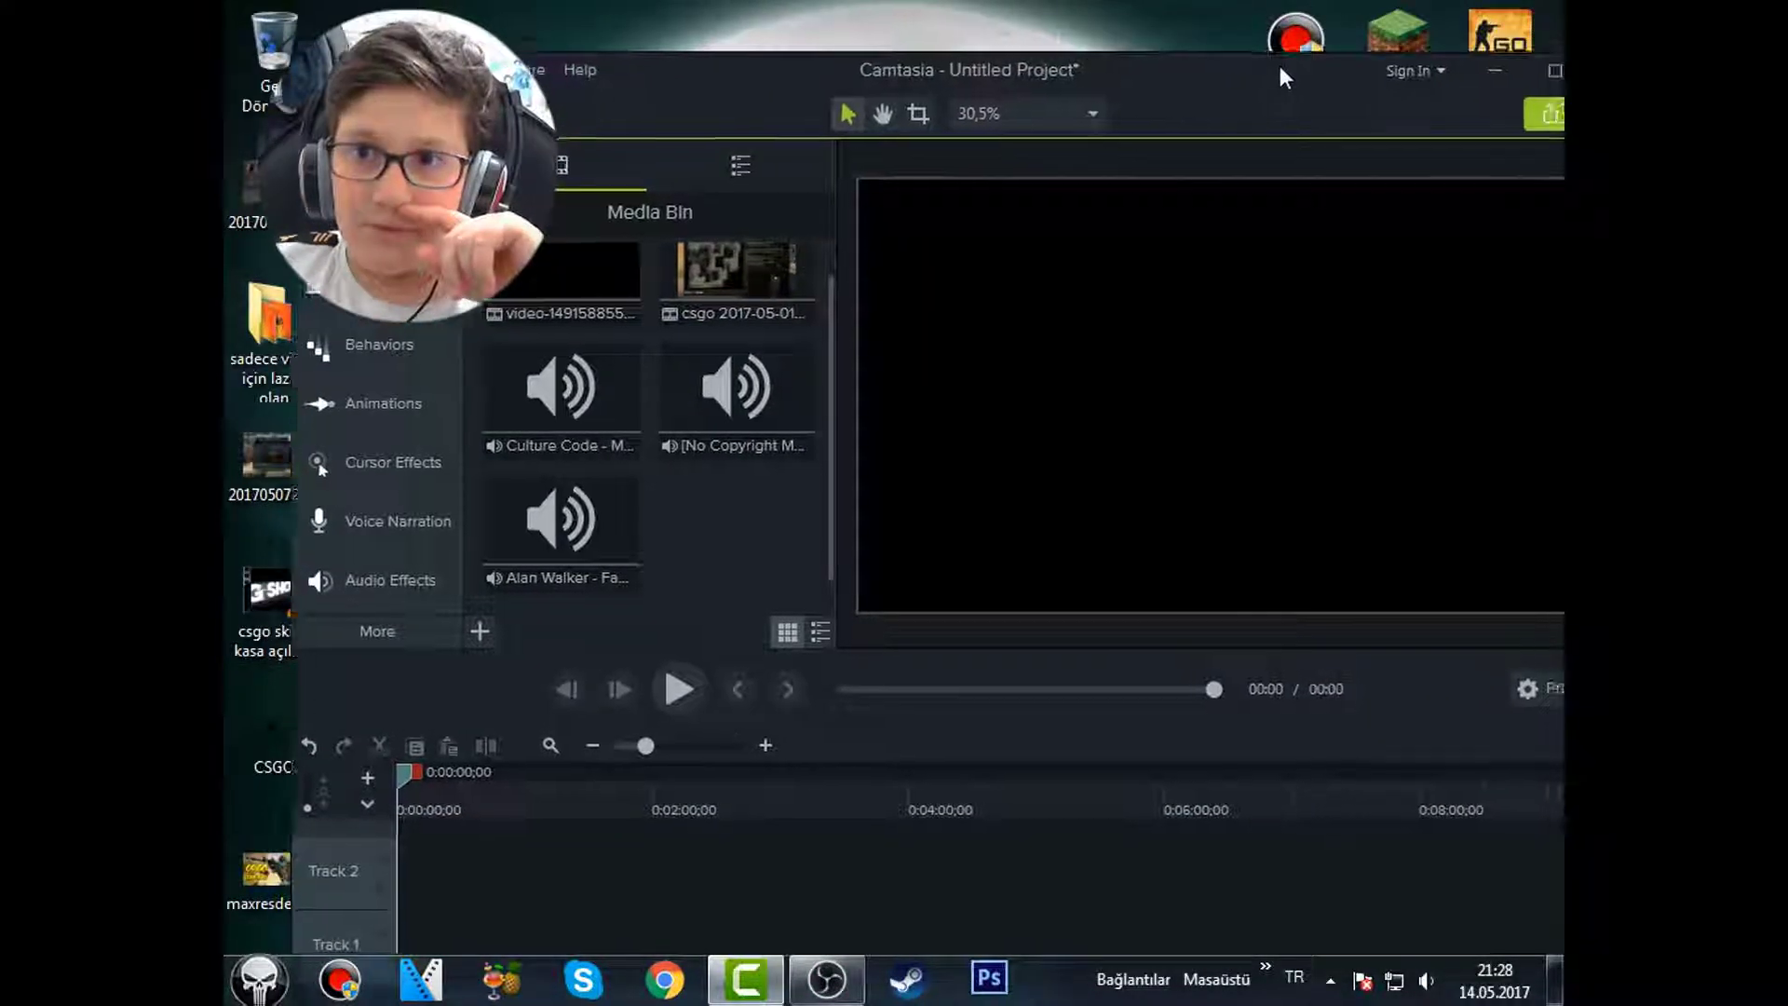
pyautogui.click(1555, 70)
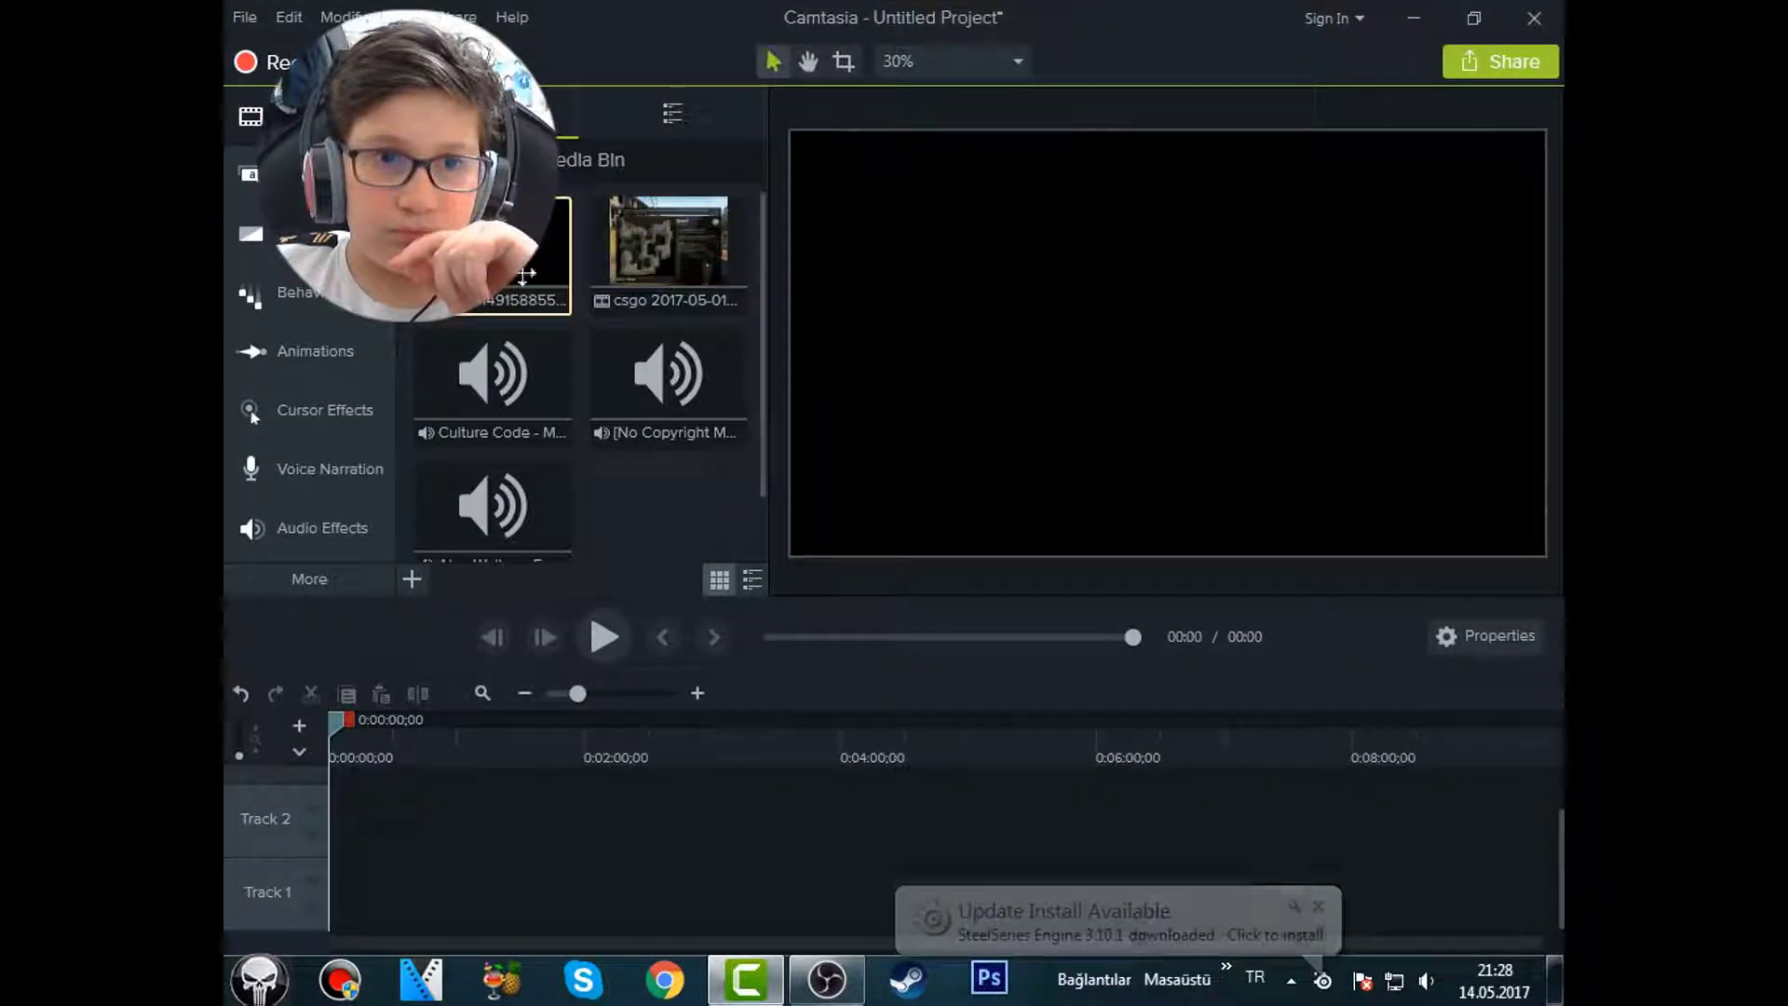
pyautogui.moveTo(524, 273); pyautogui.dragTo(337, 889)
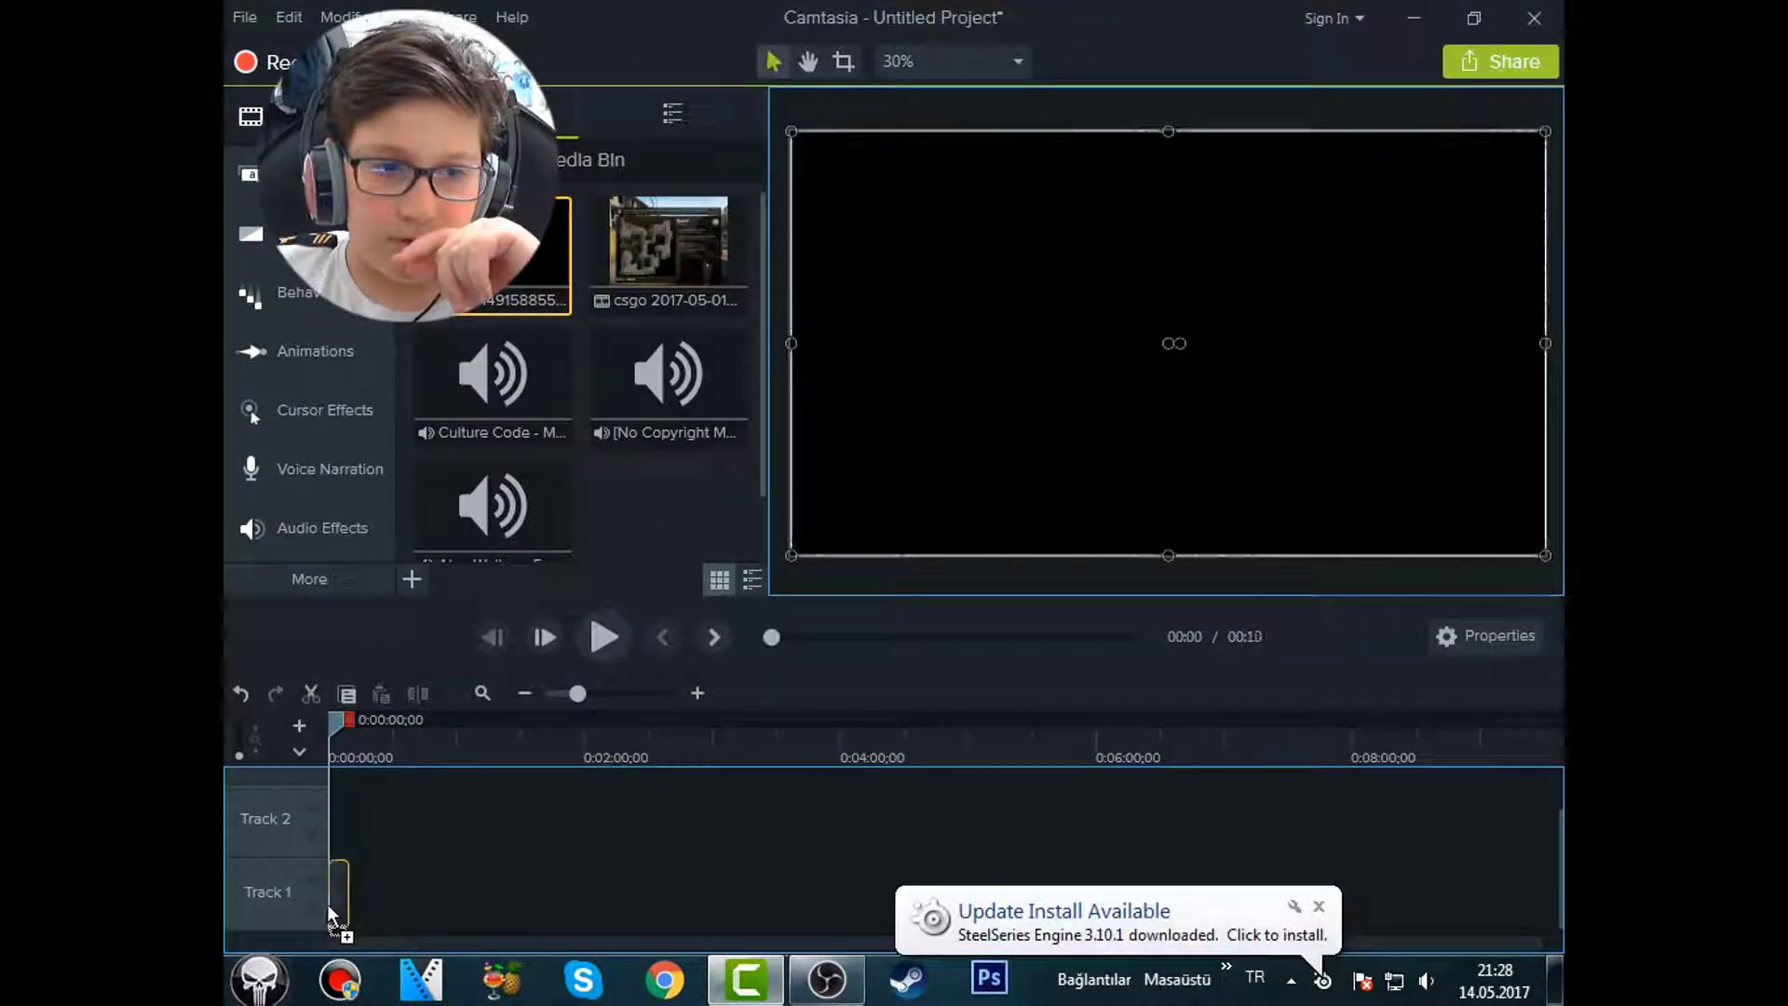
pyautogui.moveTo(639, 249); pyautogui.dragTo(339, 883)
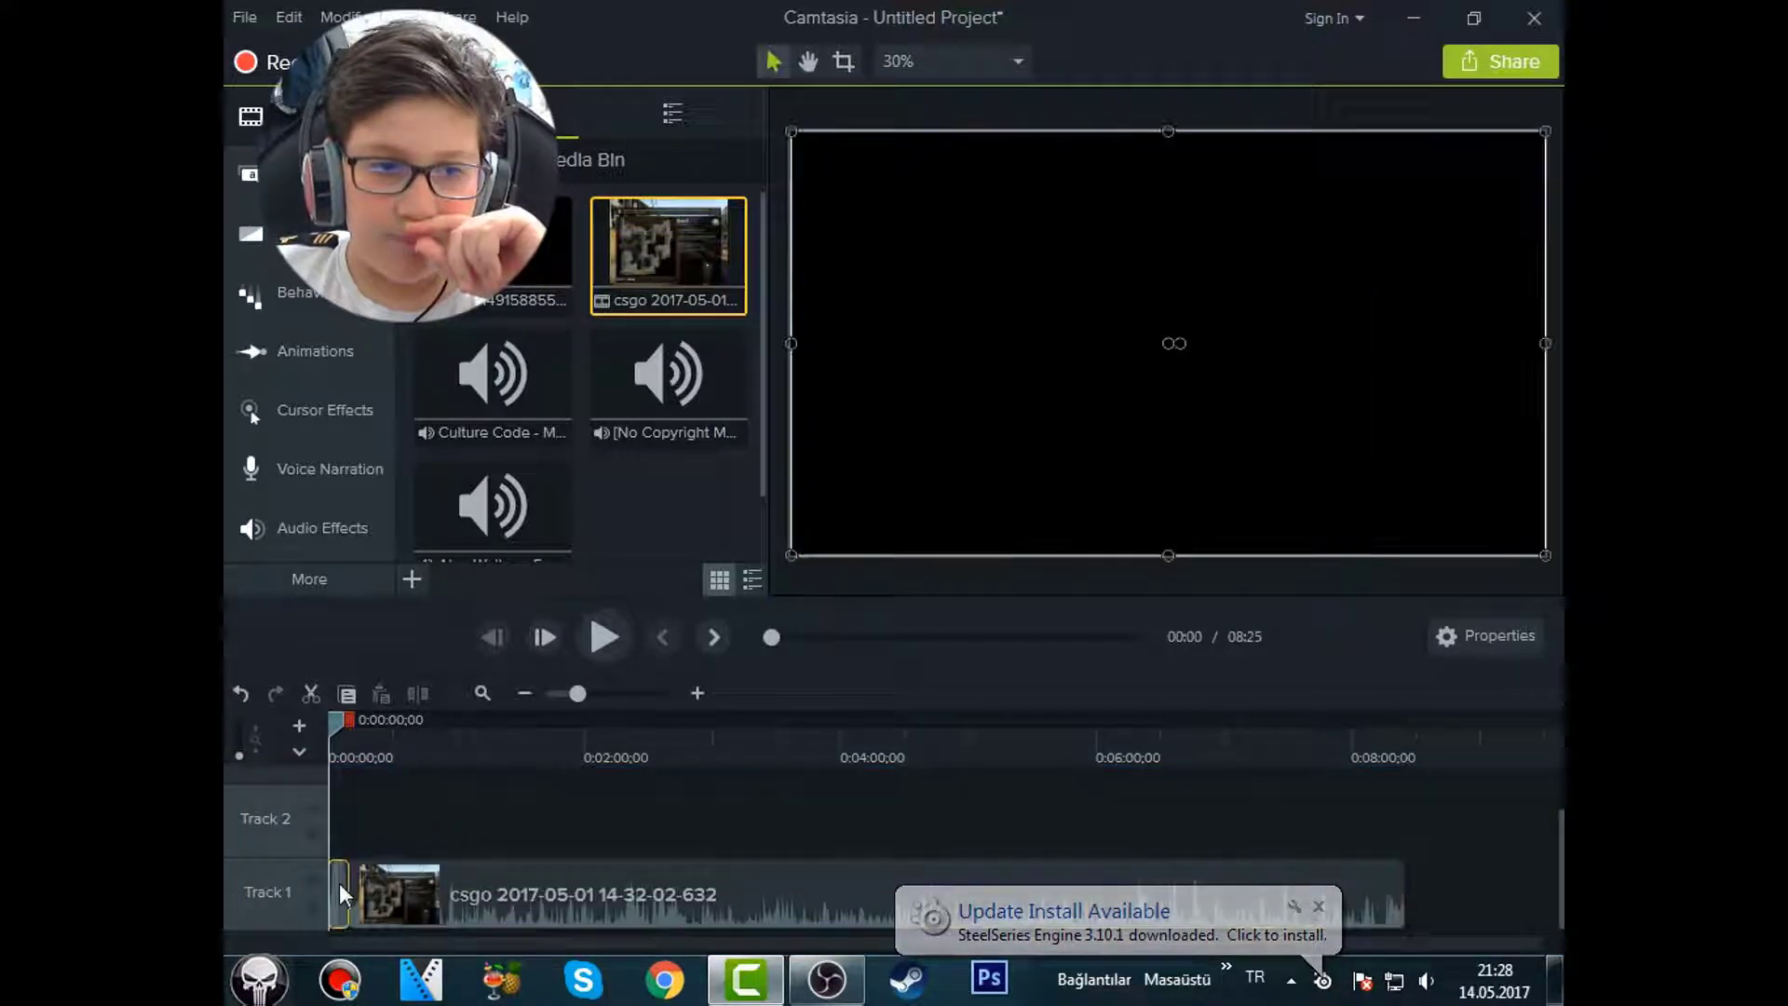
# Lower the audio volume of the short intro clip at the start of Track 1.
pyautogui.rightClick(335, 885)
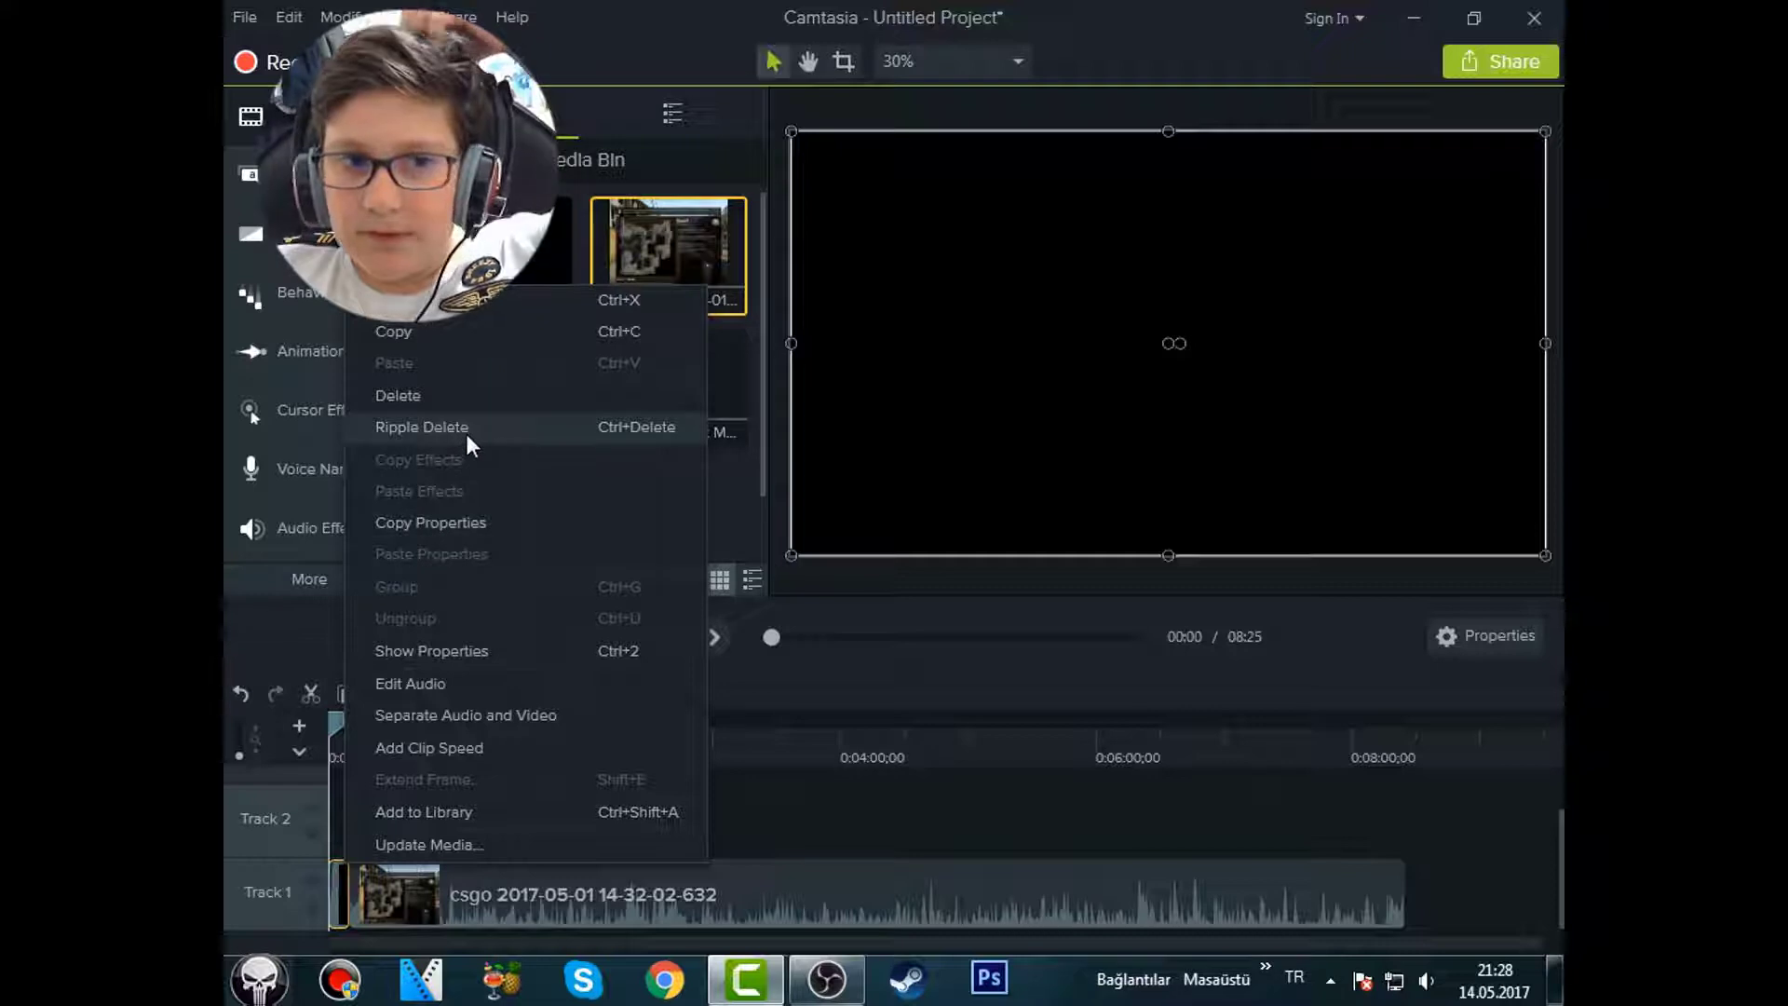
pyautogui.click(471, 686)
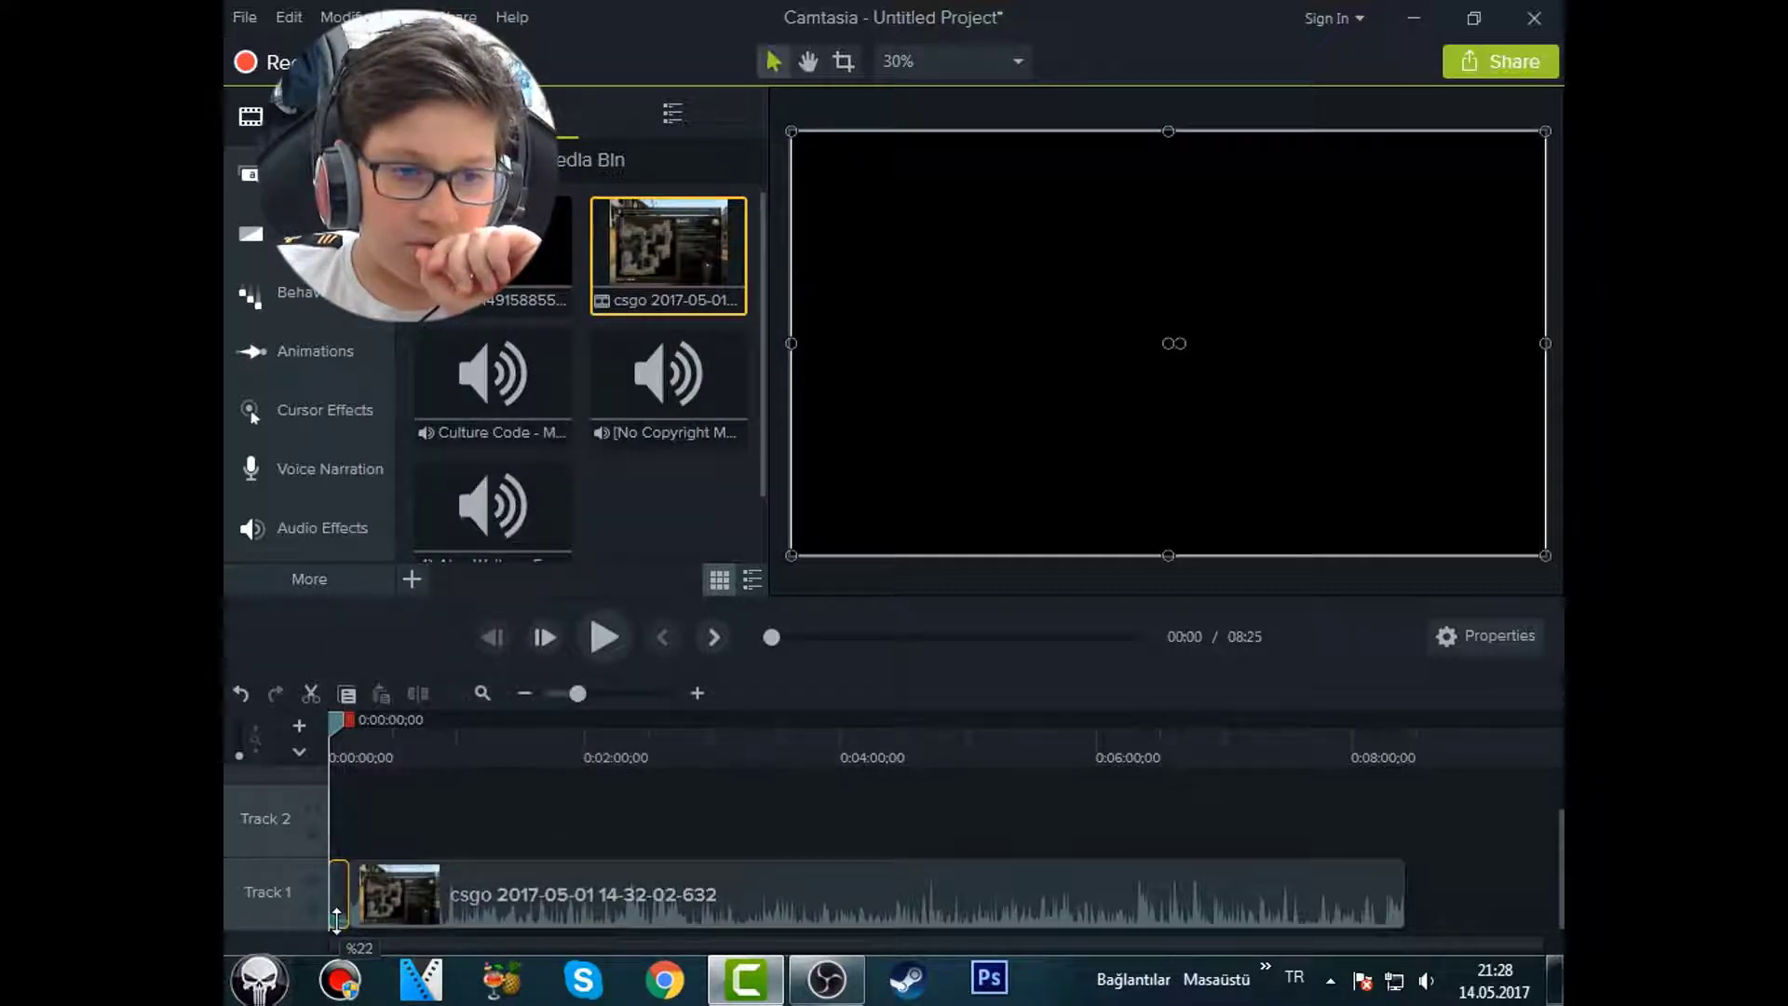
pyautogui.click(466, 894)
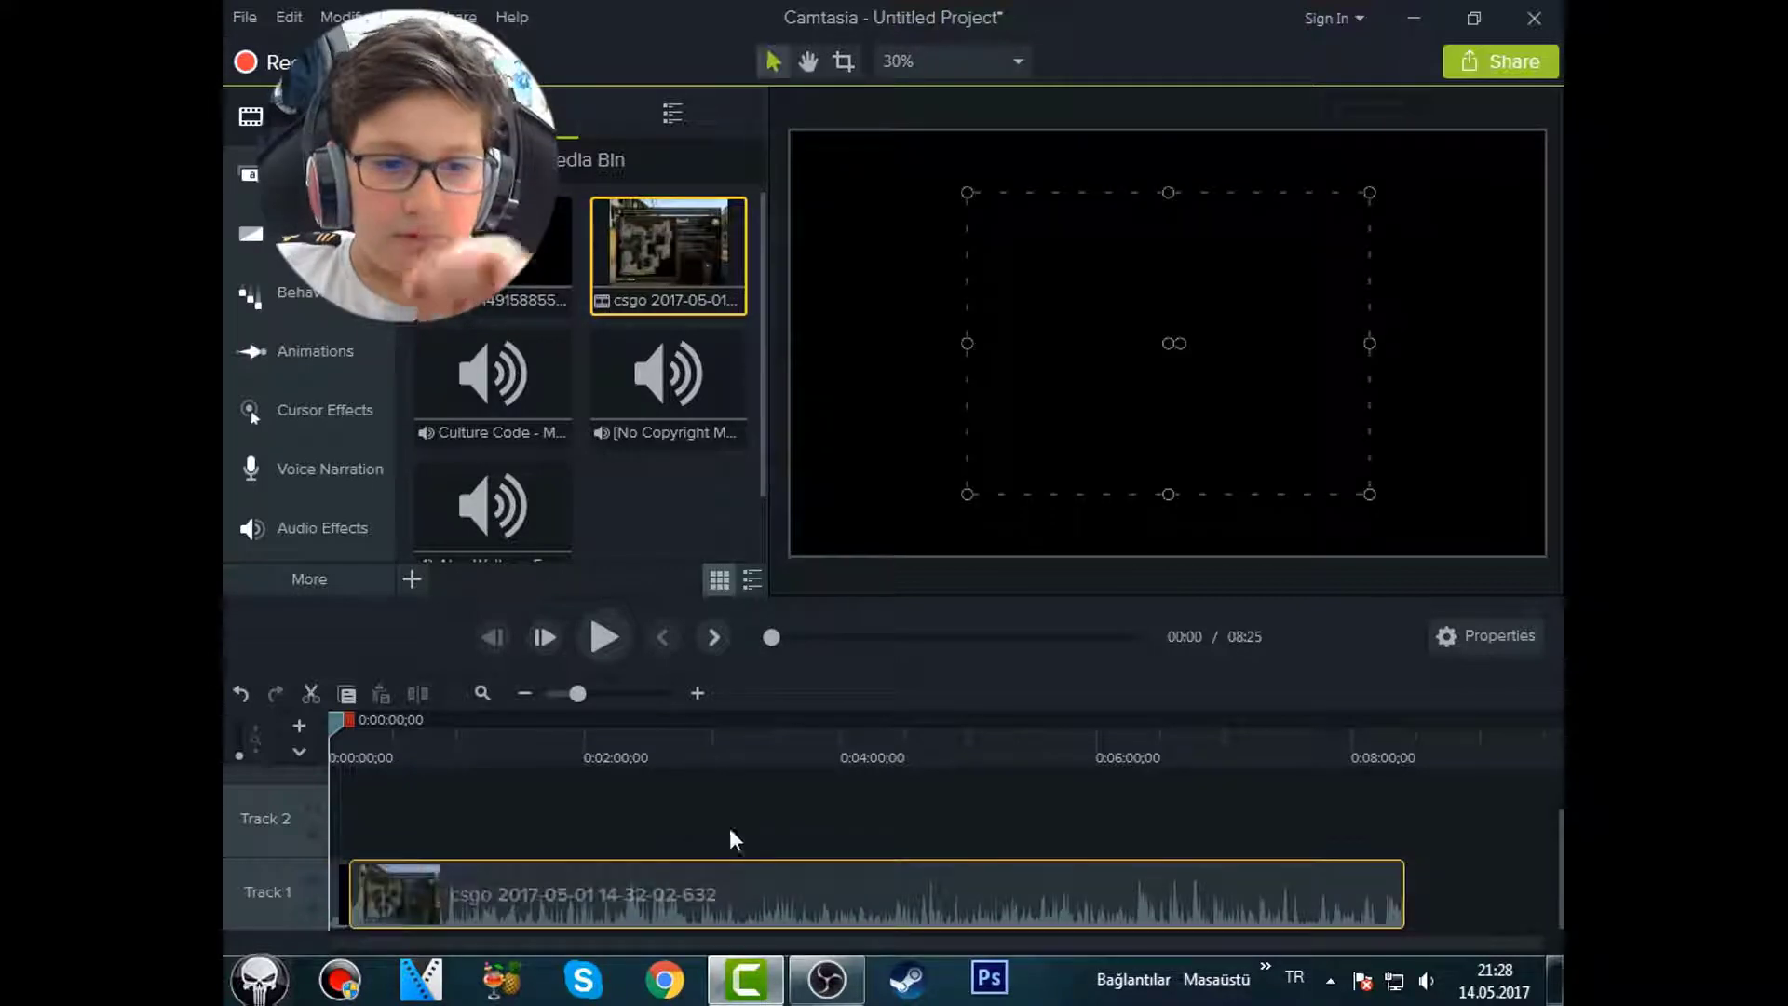
# Add Culture Code - Make Me Move to Track 2 from the start of the csgo clip, with Bay Breeze - FortyThr33 directly after it.
pyautogui.click(698, 692)
pyautogui.click(698, 692)
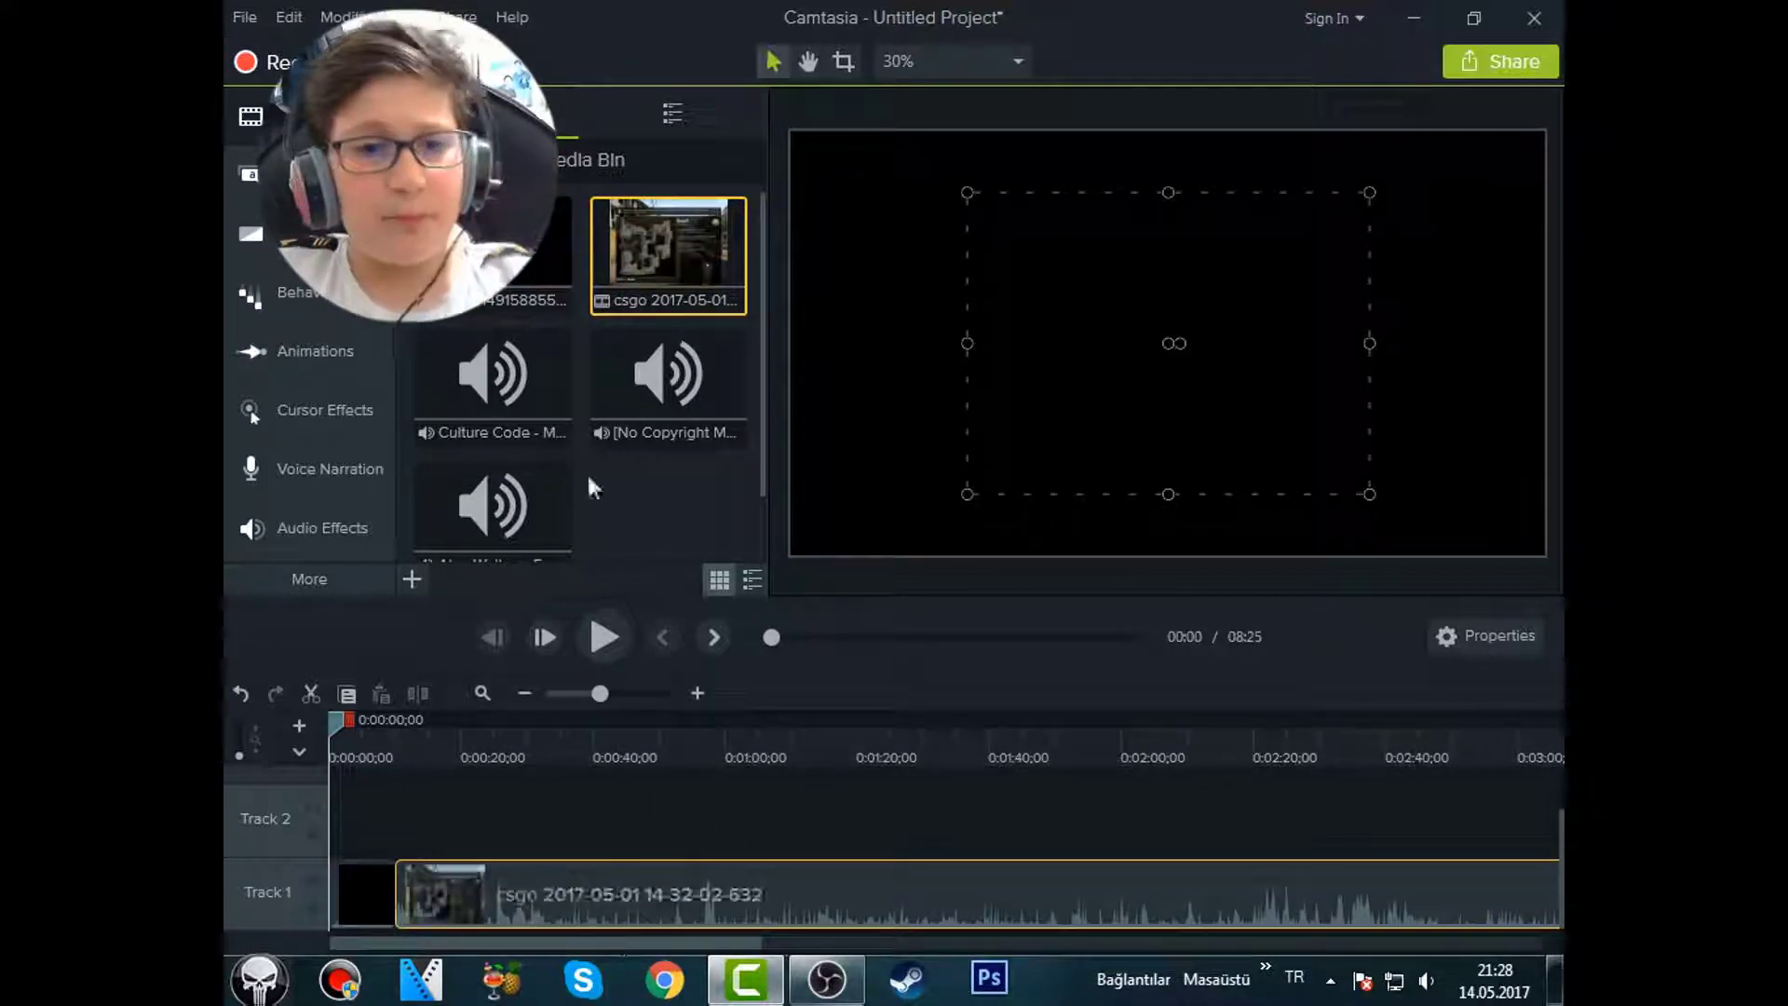
pyautogui.moveTo(492, 382); pyautogui.dragTo(399, 825)
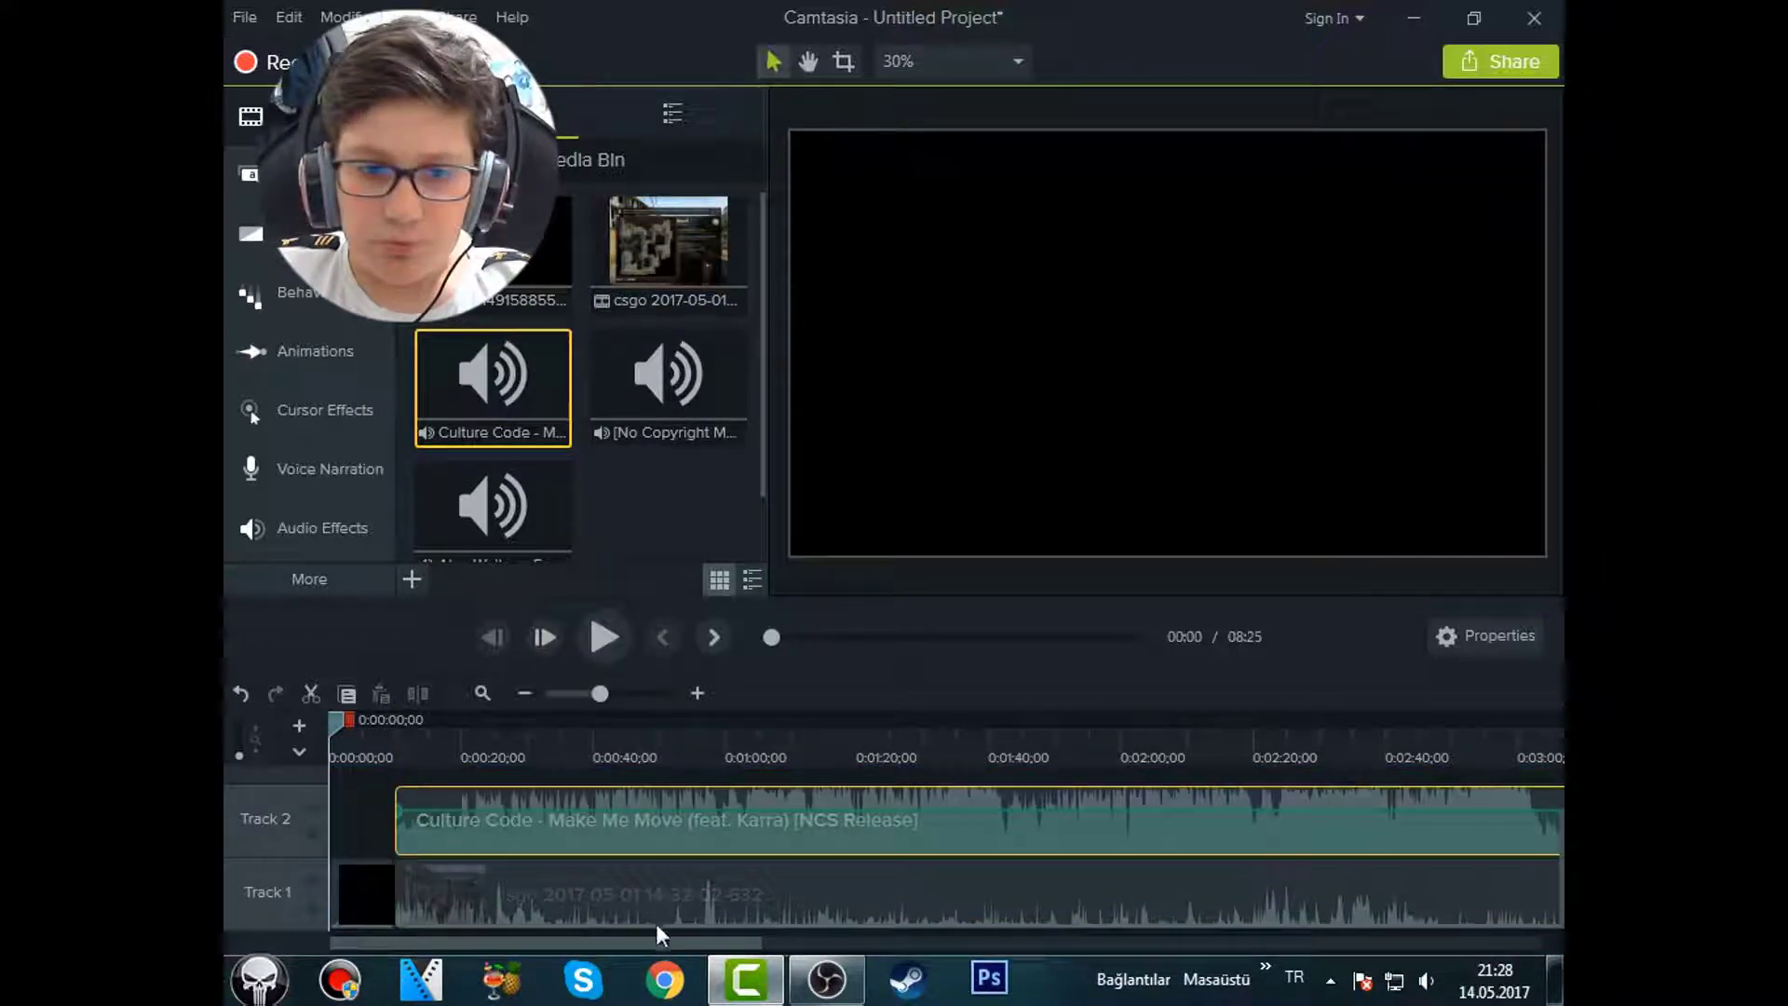
pyautogui.moveTo(658, 935); pyautogui.dragTo(964, 950)
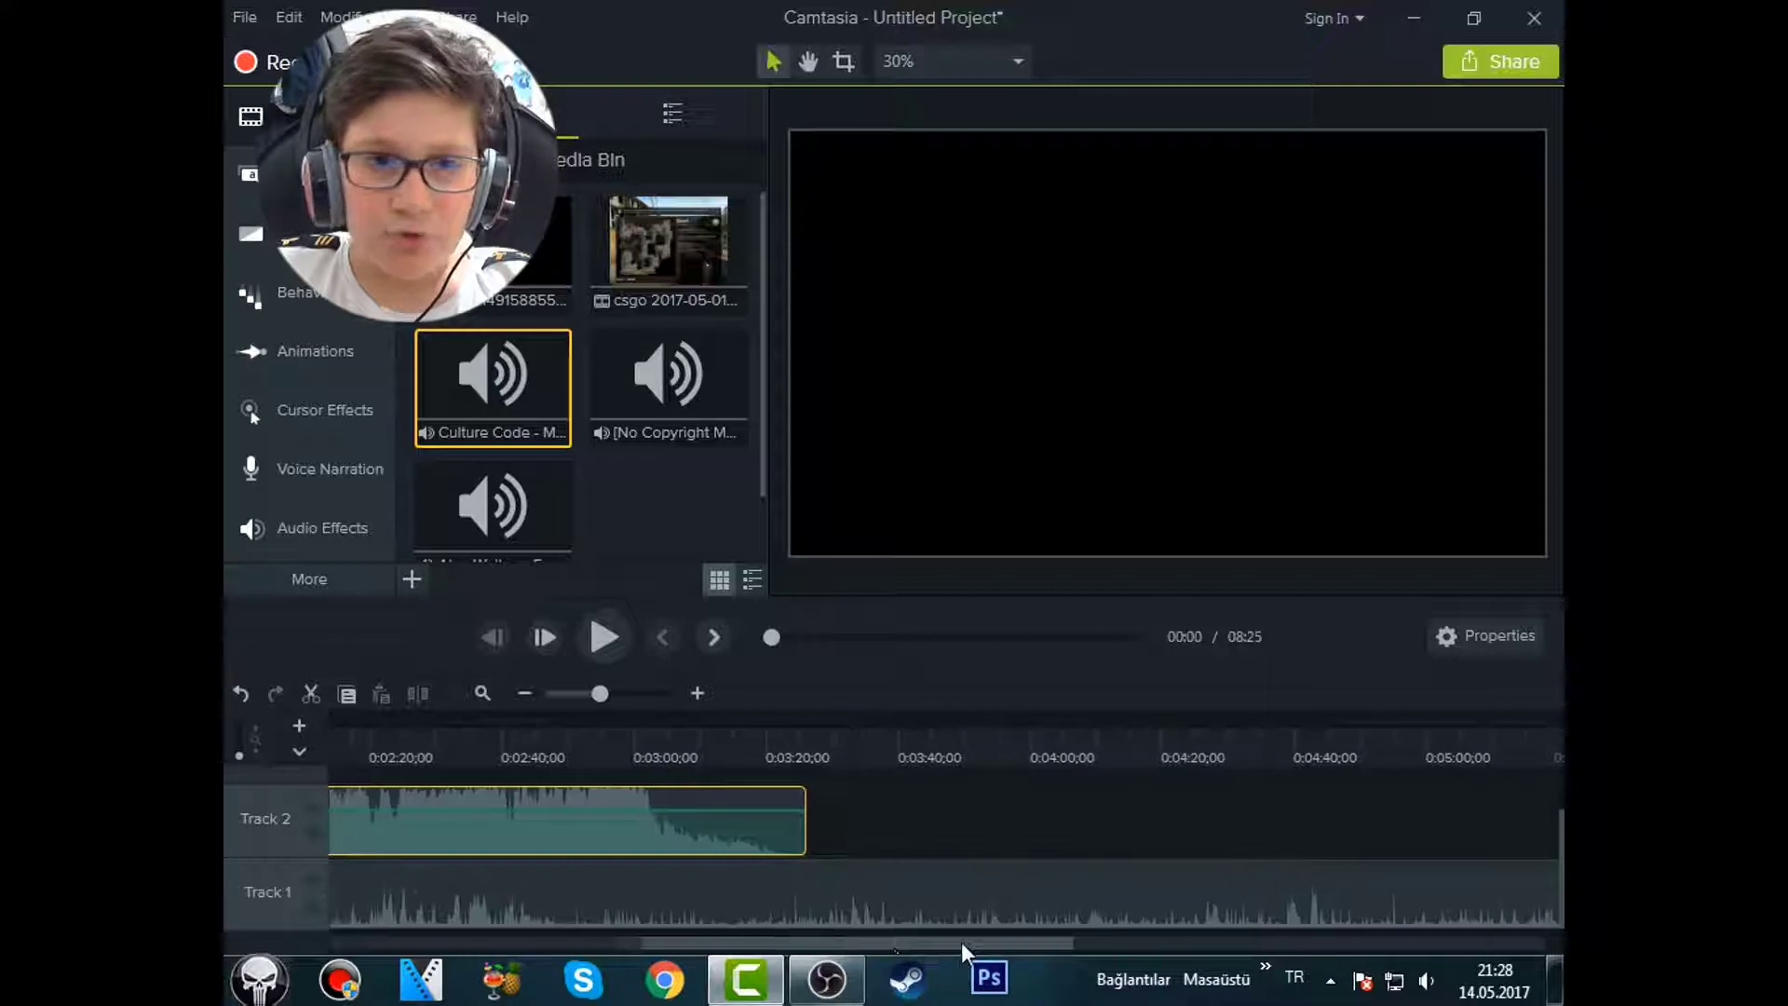
pyautogui.moveTo(669, 377); pyautogui.dragTo(807, 823)
pyautogui.moveTo(774, 936); pyautogui.dragTo(1326, 880)
# Add Alan Walker - Fade after Bay Breeze on Track 2 and trim its end to match the end of the csgo clip.
pyautogui.moveTo(493, 508); pyautogui.dragTo(1062, 829)
pyautogui.moveTo(1042, 942); pyautogui.dragTo(1363, 949)
pyautogui.moveTo(1533, 818); pyautogui.dragTo(475, 855)
pyautogui.moveTo(1220, 952); pyautogui.dragTo(1166, 937)
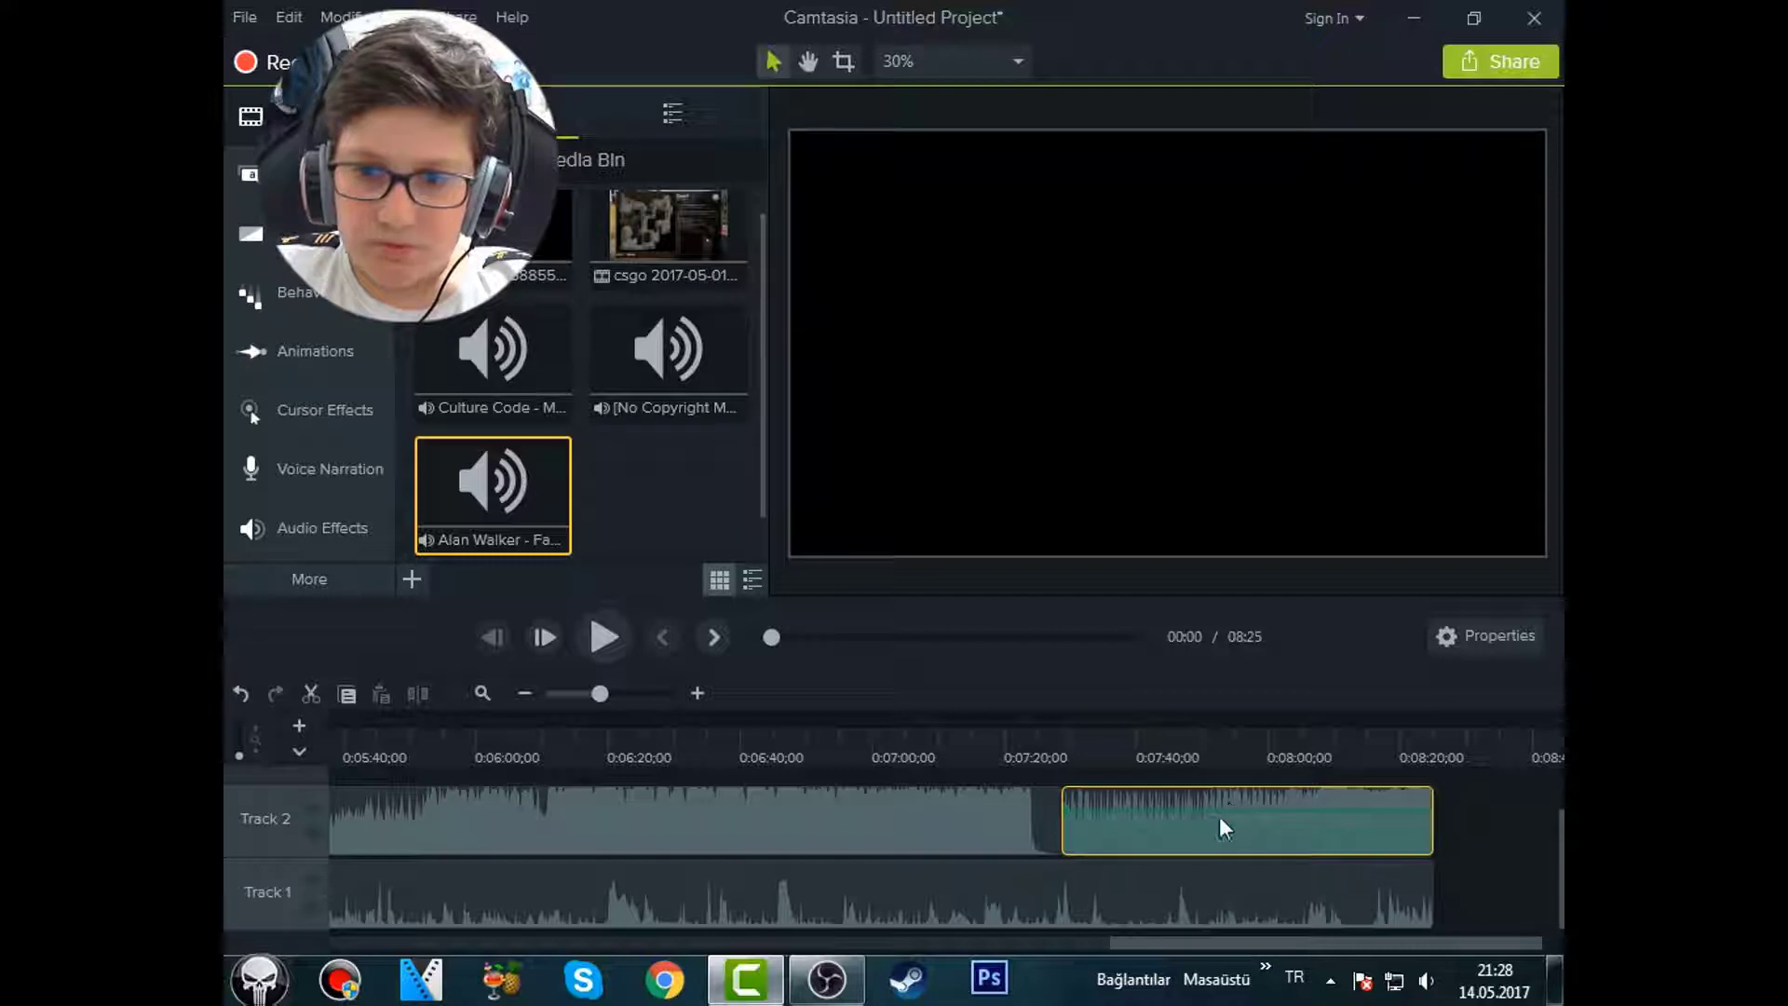
# Lower the audio volume of all three music clips on Track 2, taking Alan Walker - Fade down to about 3%.
pyautogui.moveTo(1222, 807); pyautogui.dragTo(1213, 858)
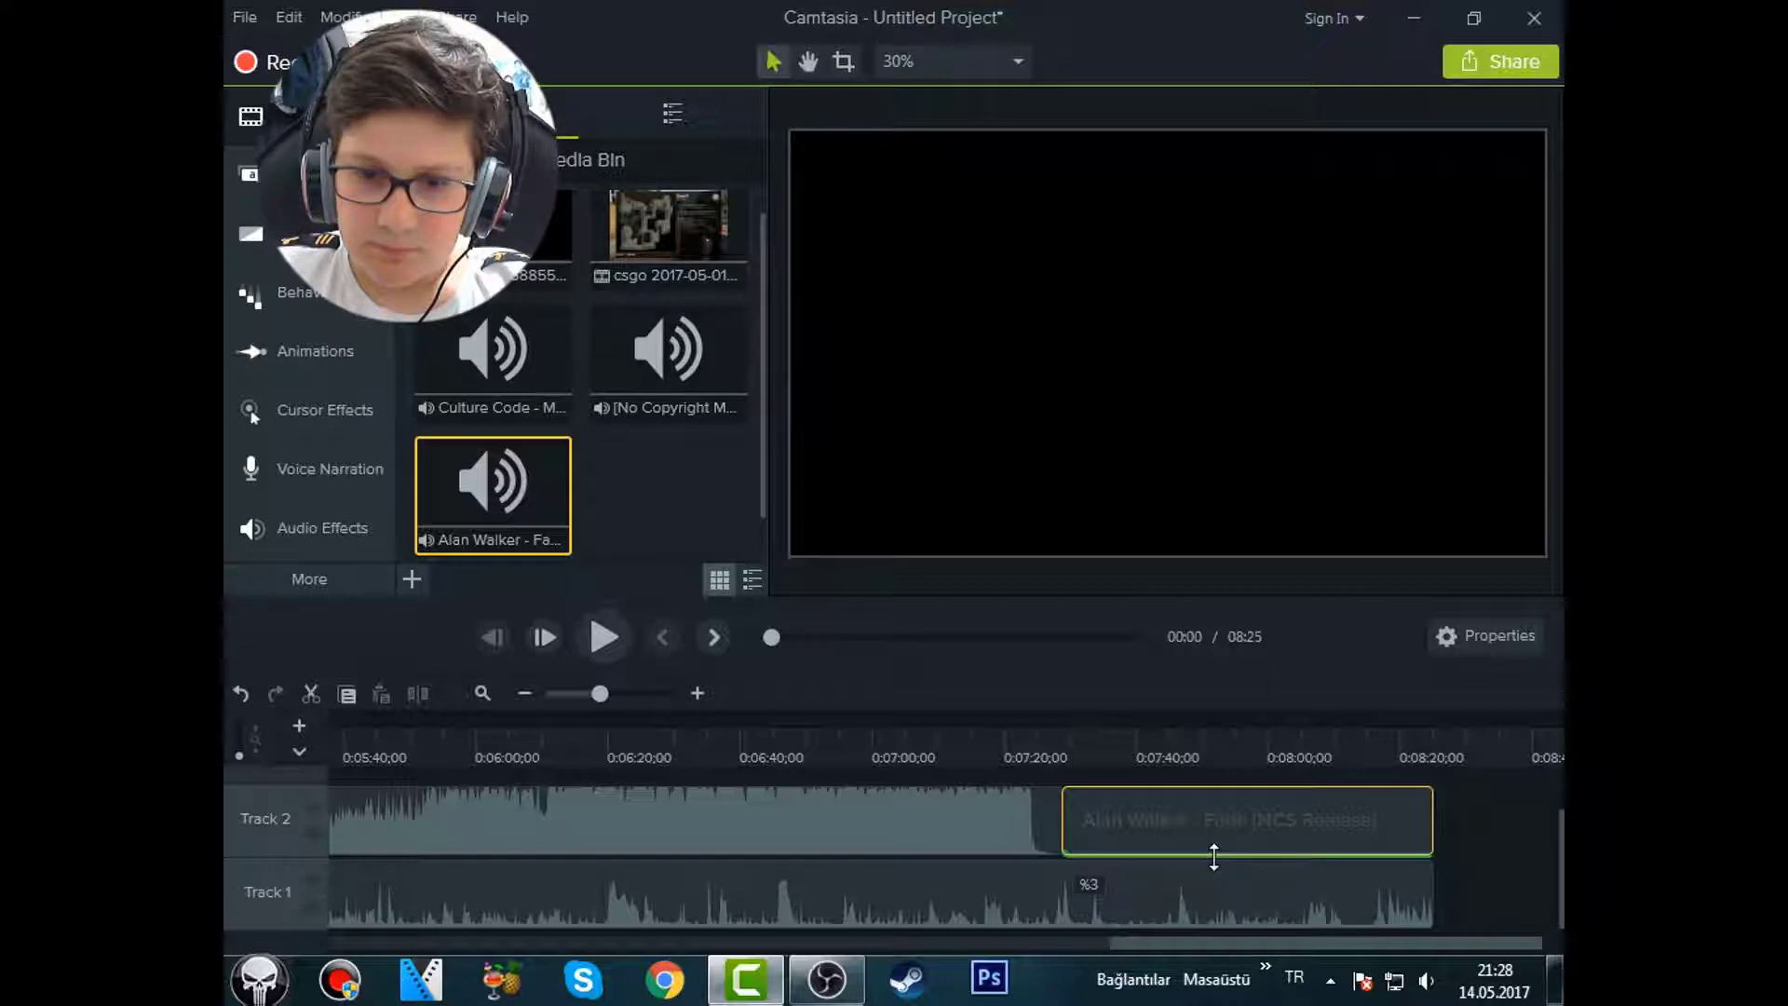
pyautogui.click(1011, 823)
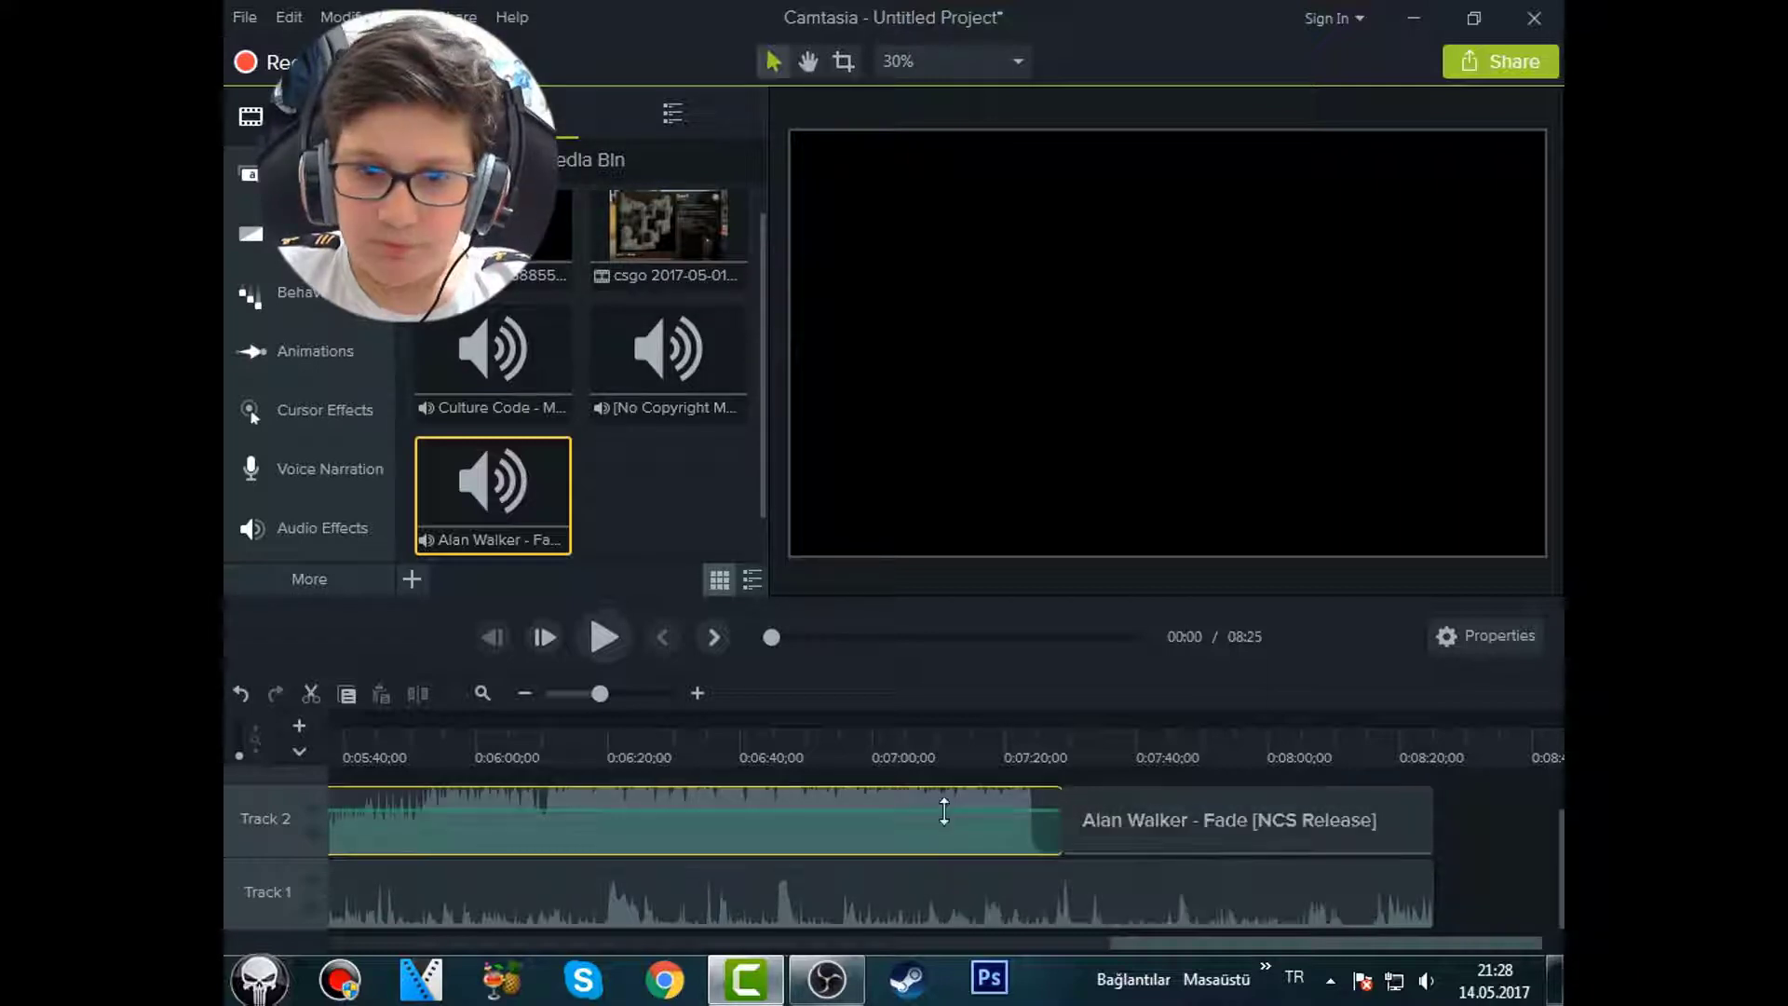
pyautogui.moveTo(941, 810); pyautogui.dragTo(935, 851)
pyautogui.moveTo(1125, 936); pyautogui.dragTo(532, 938)
pyautogui.moveTo(611, 807); pyautogui.dragTo(600, 855)
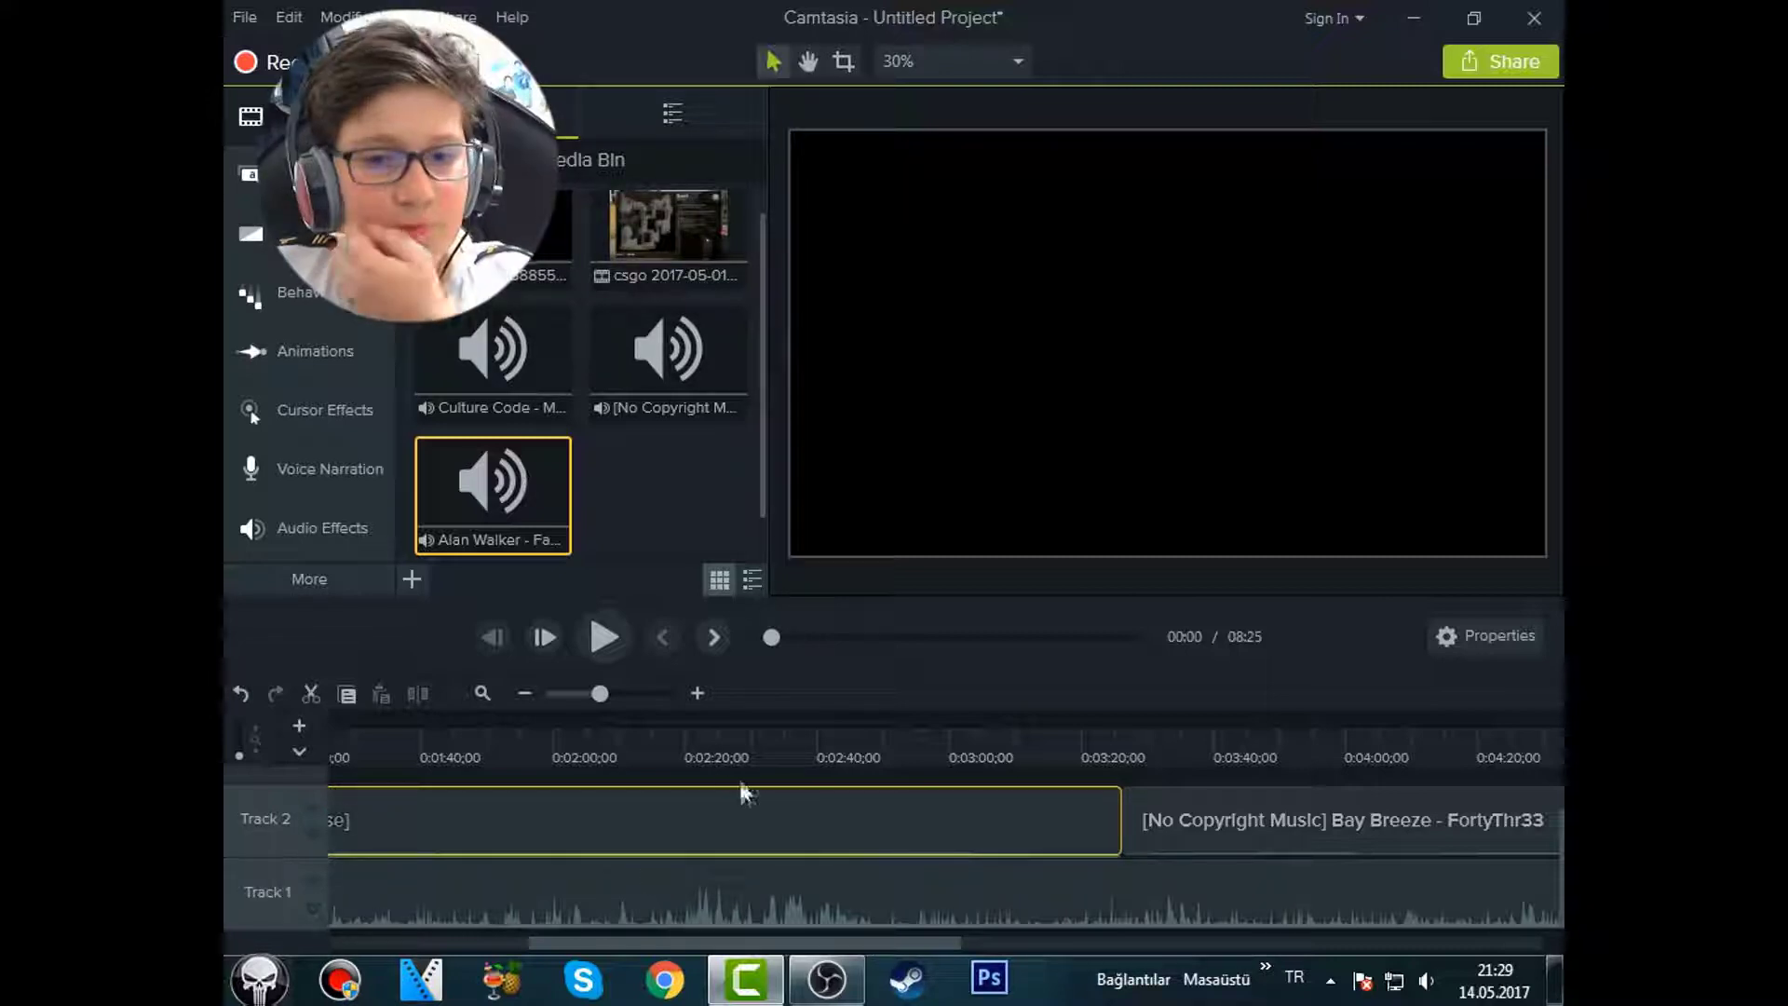
# Go to about 2:23 in the timeline and enlarge the csgo clip on the canvas to fill its full height.
pyautogui.click(704, 735)
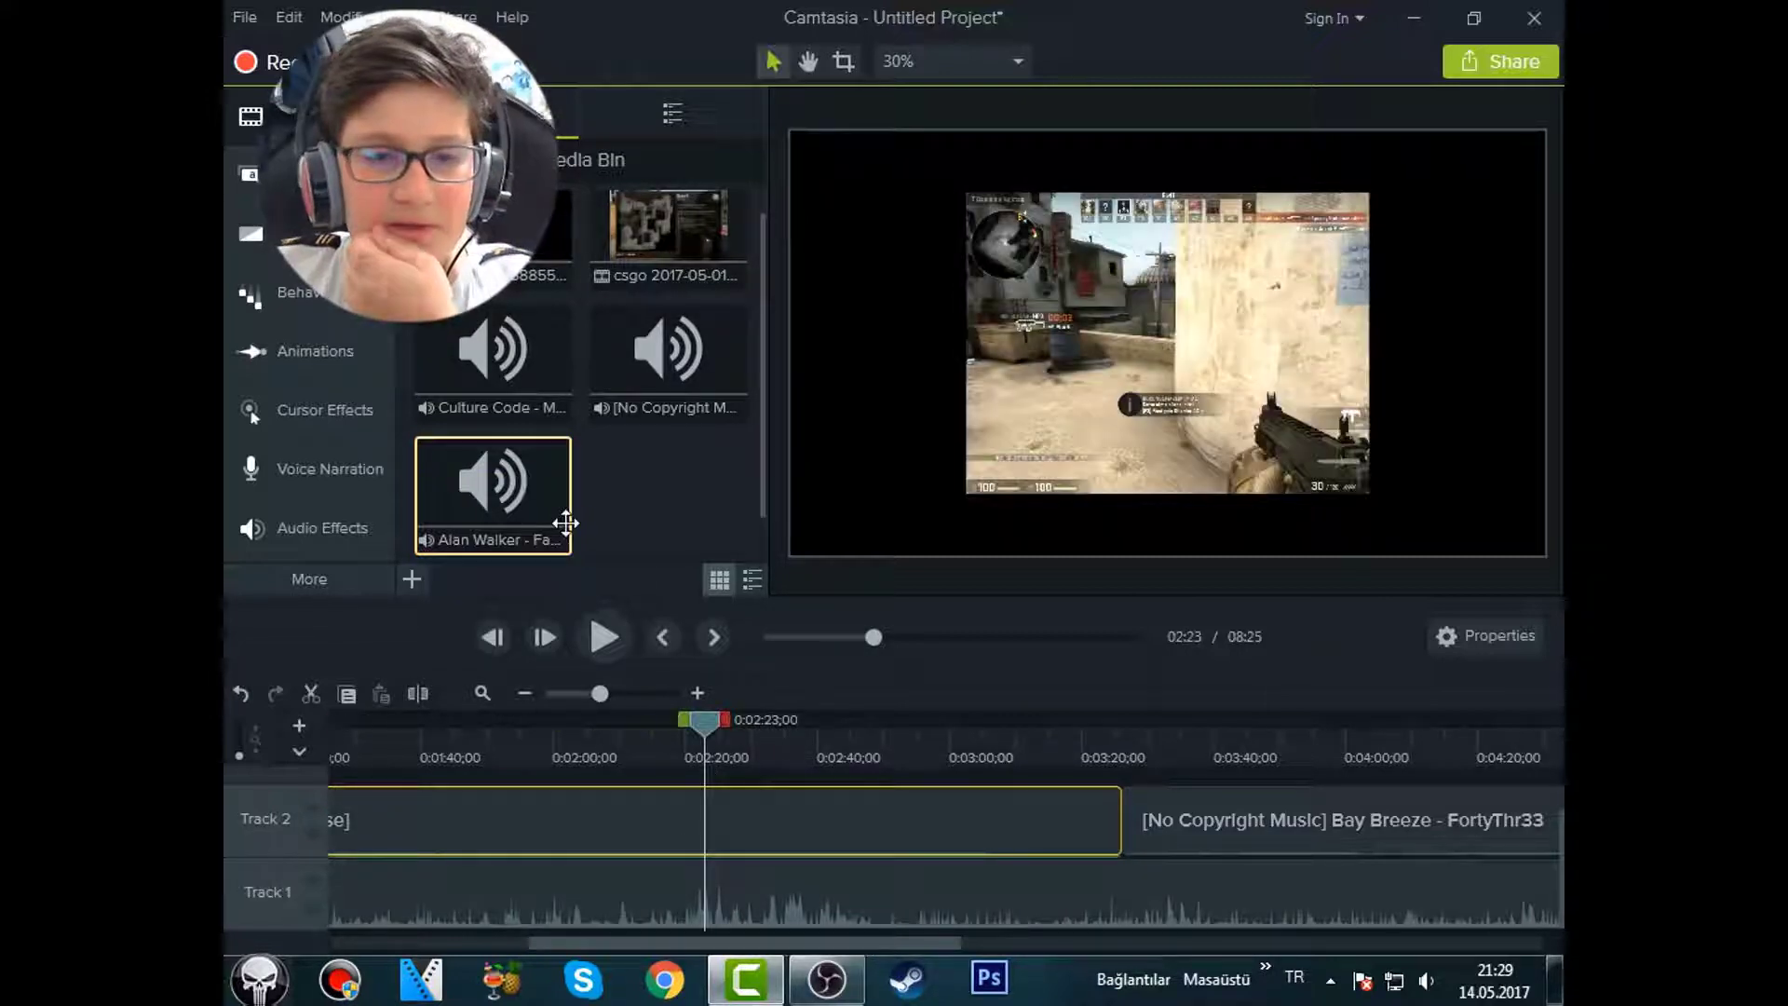
pyautogui.click(1040, 360)
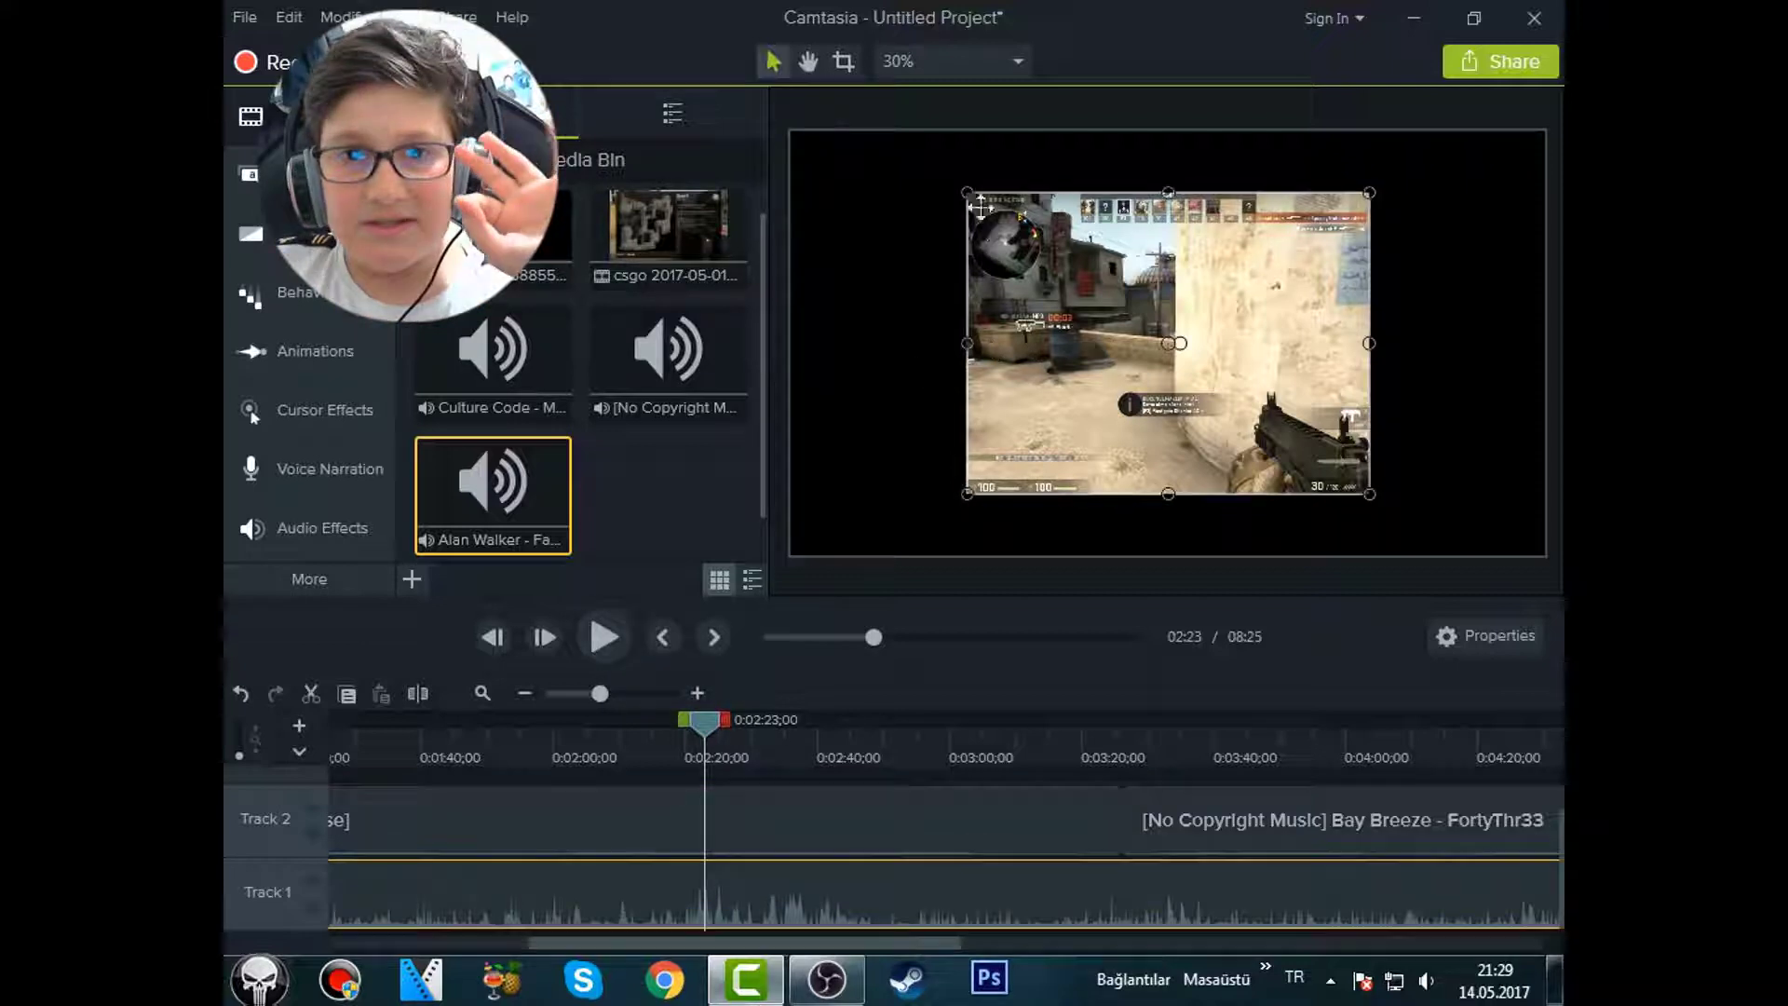
pyautogui.moveTo(966, 191); pyautogui.dragTo(886, 132)
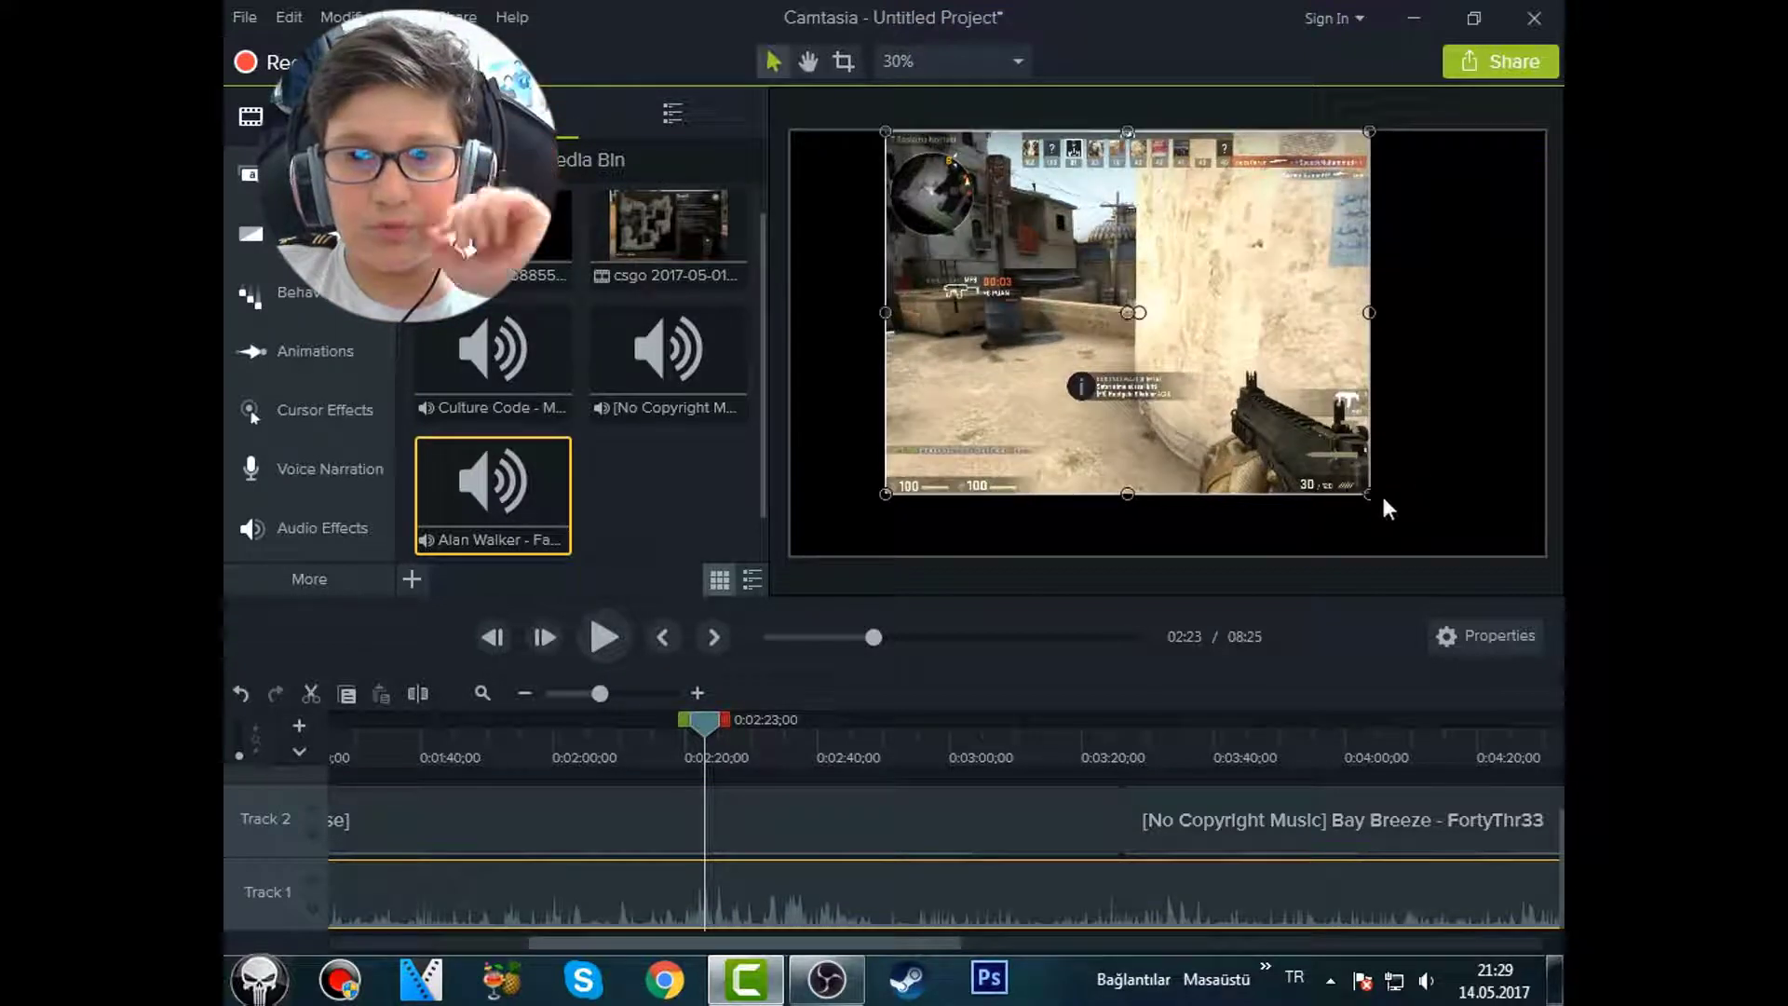
pyautogui.moveTo(1369, 493); pyautogui.dragTo(1451, 555)
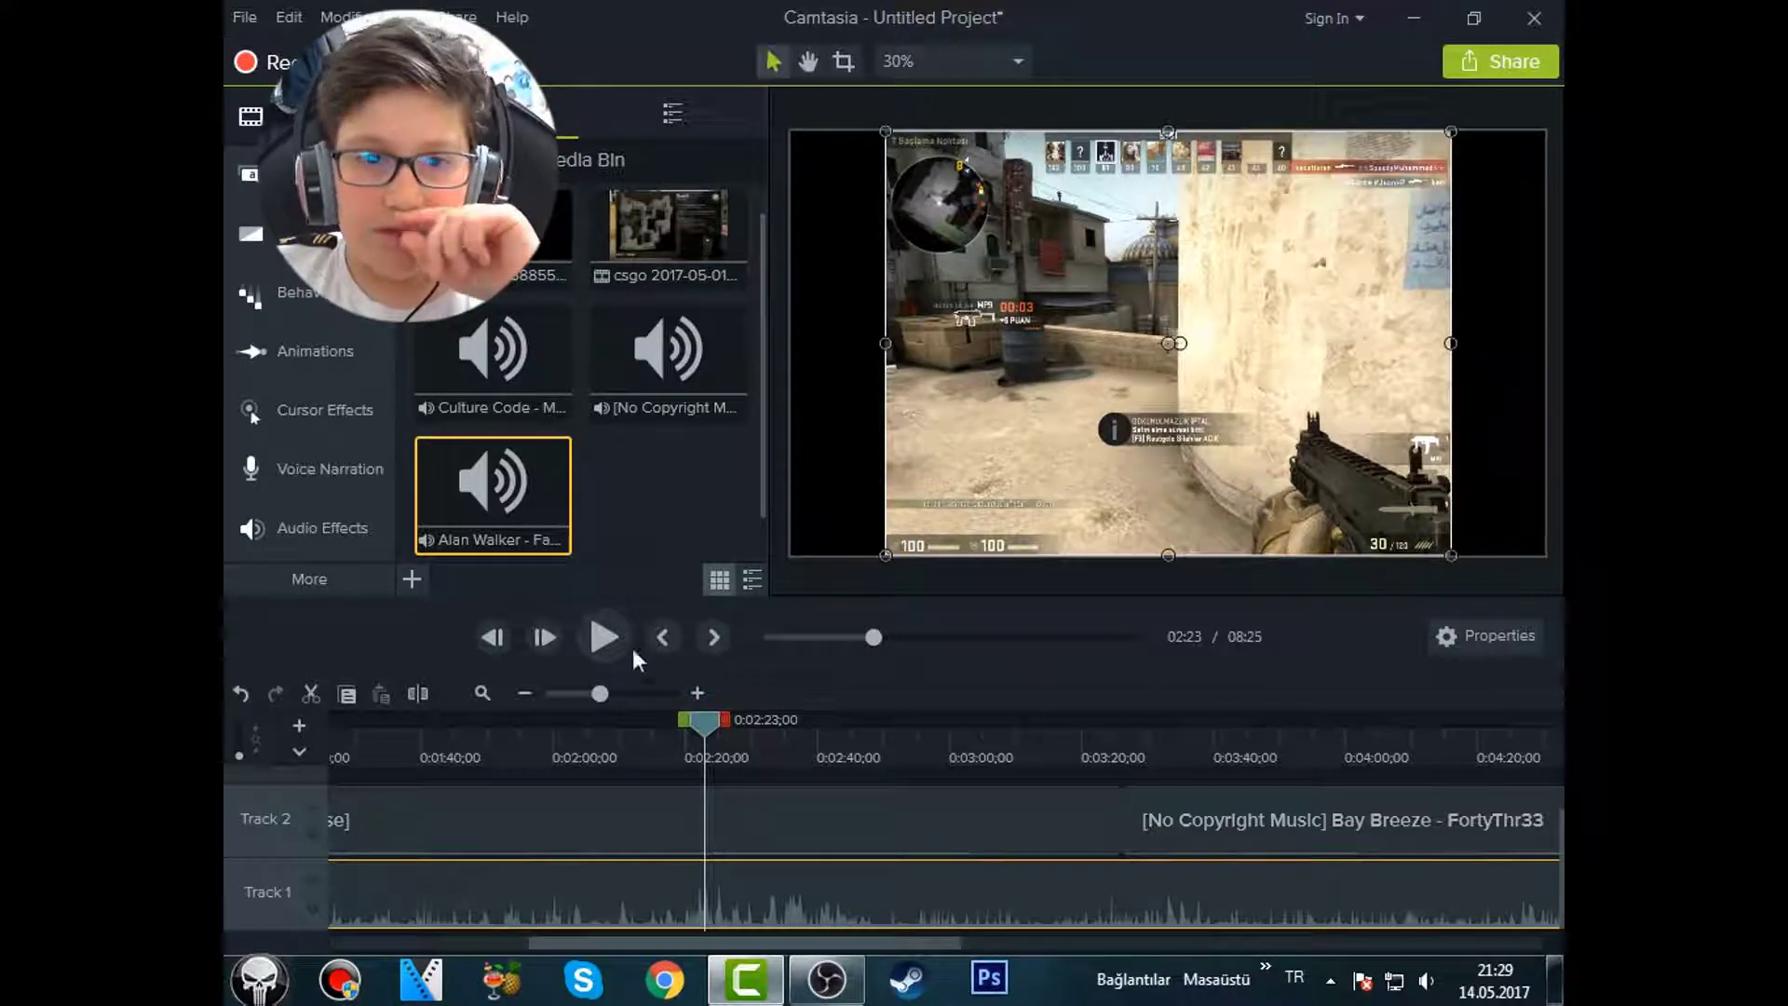
# Play a few seconds of the resized csgo clip as a preview, stop playback and clear the selection.
pyautogui.click(604, 643)
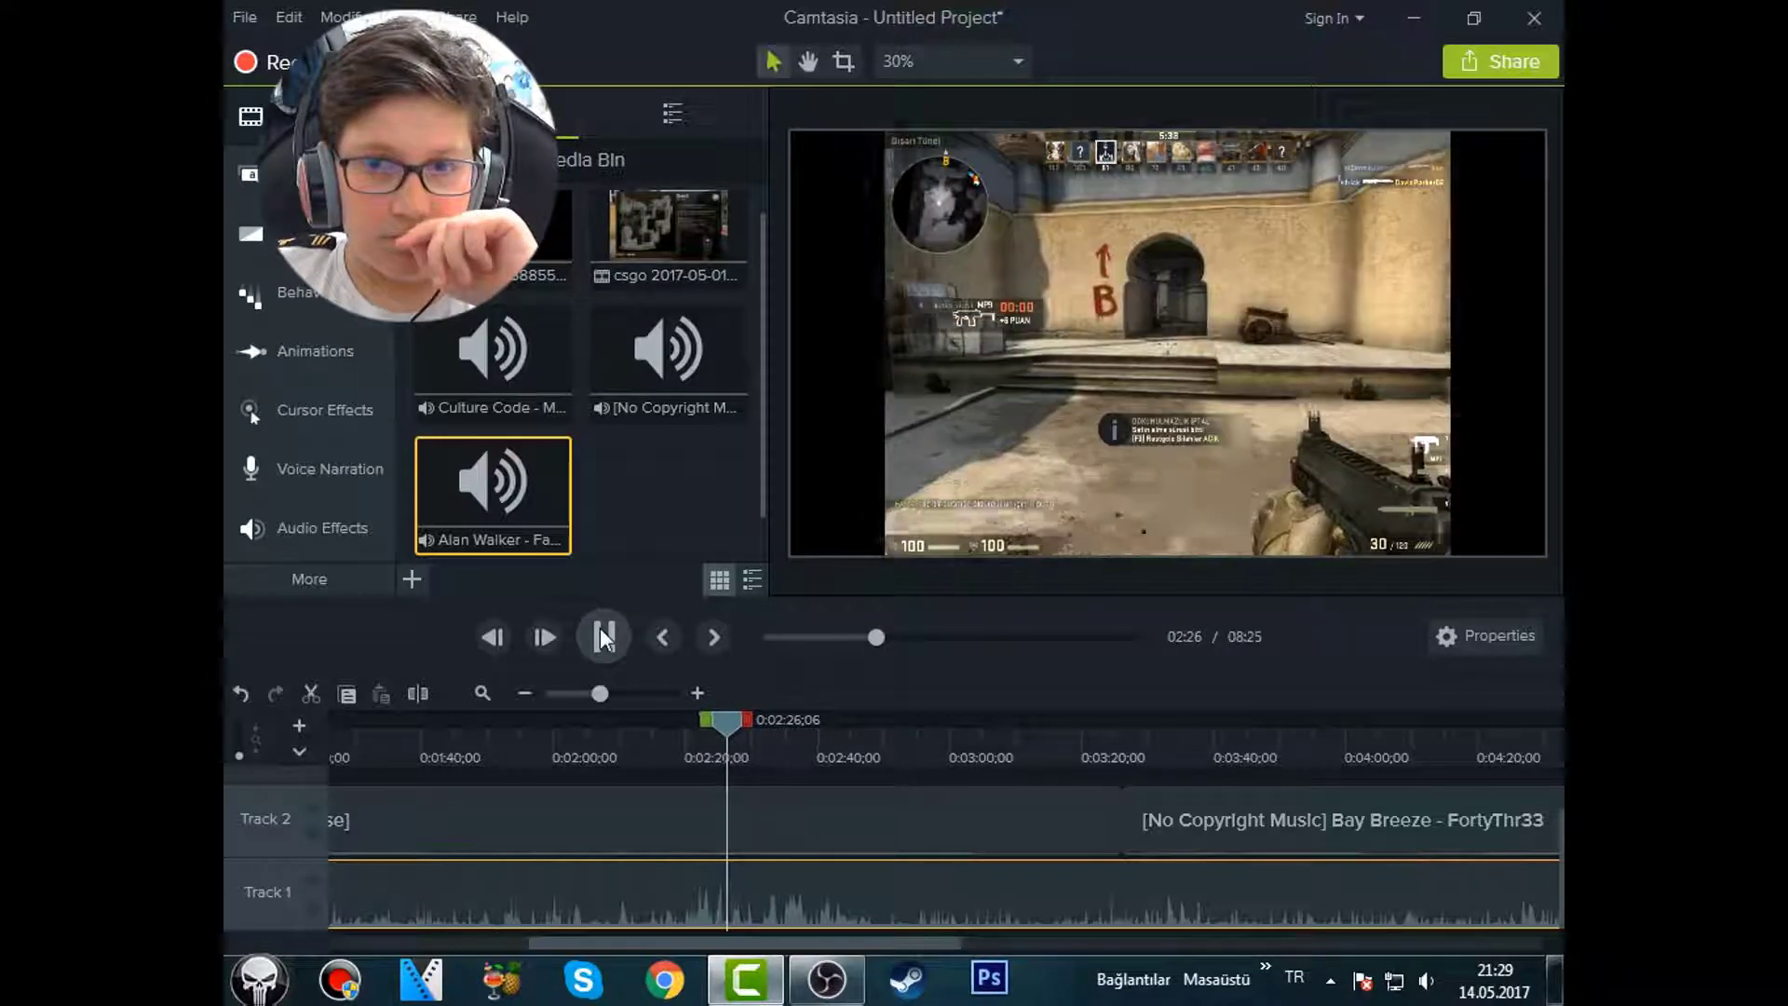
pyautogui.click(602, 637)
pyautogui.click(1171, 788)
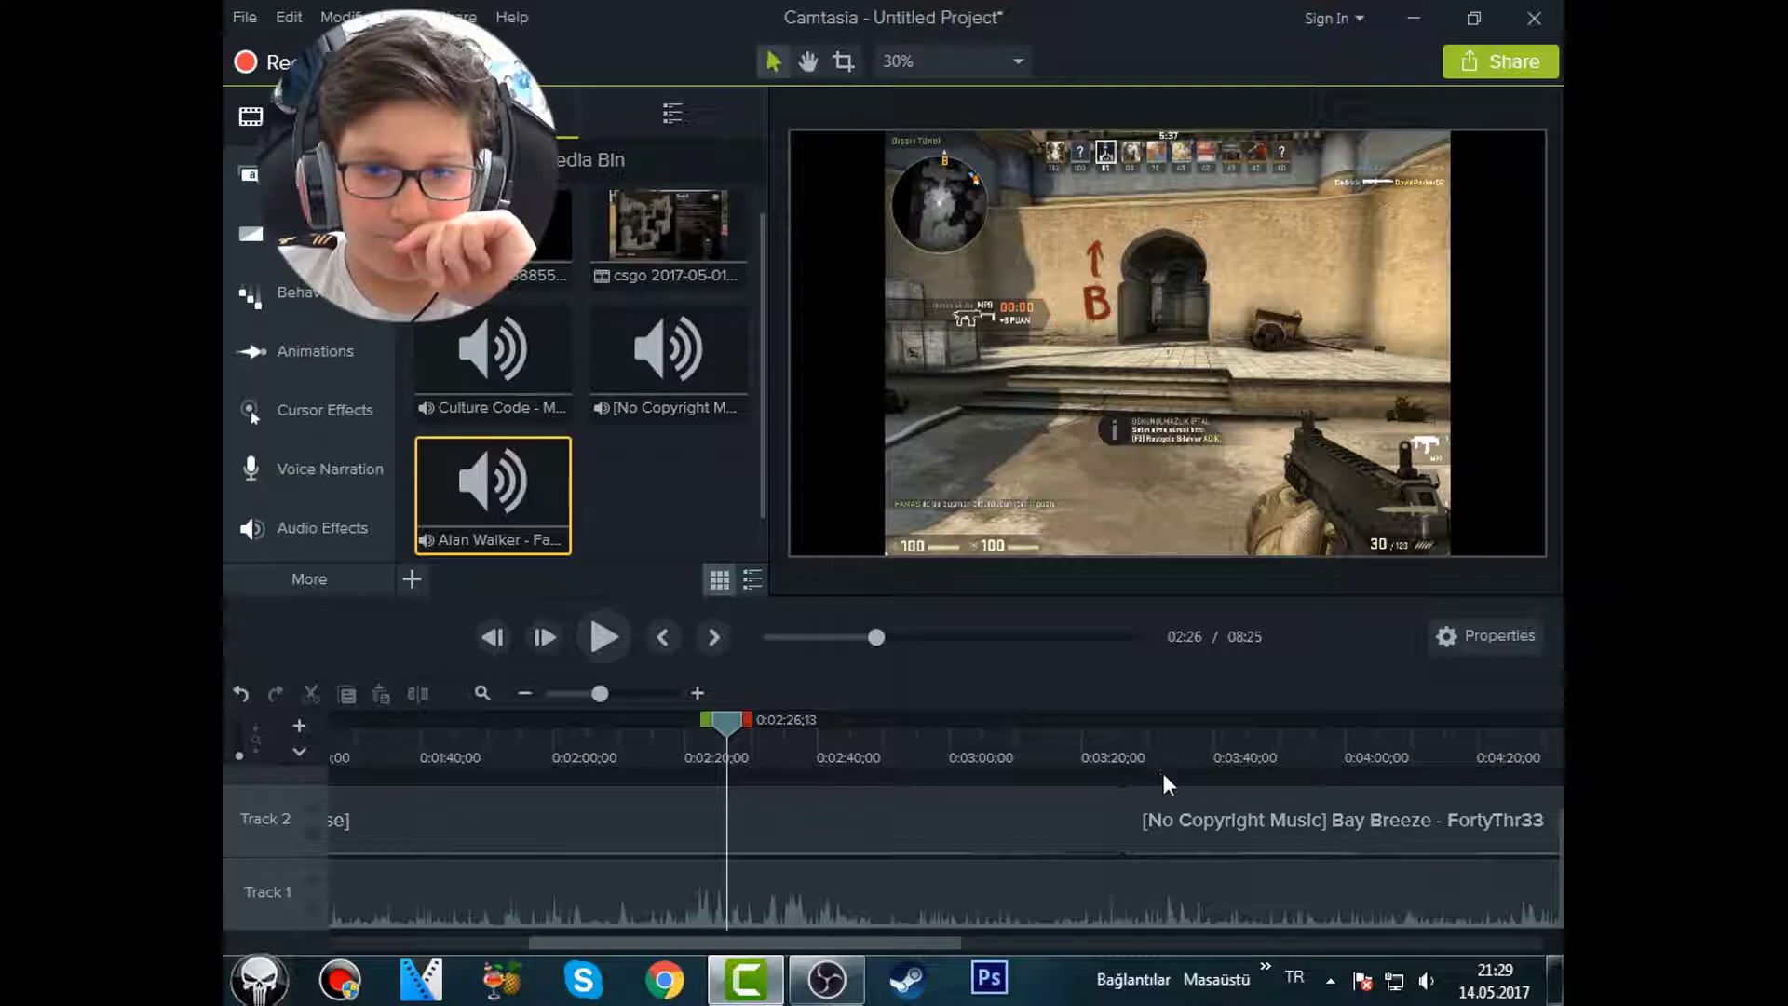
# Spot-check the edited video at about 3:34, 6:08 and 7:46, playing from the last position.
pyautogui.click(1174, 764)
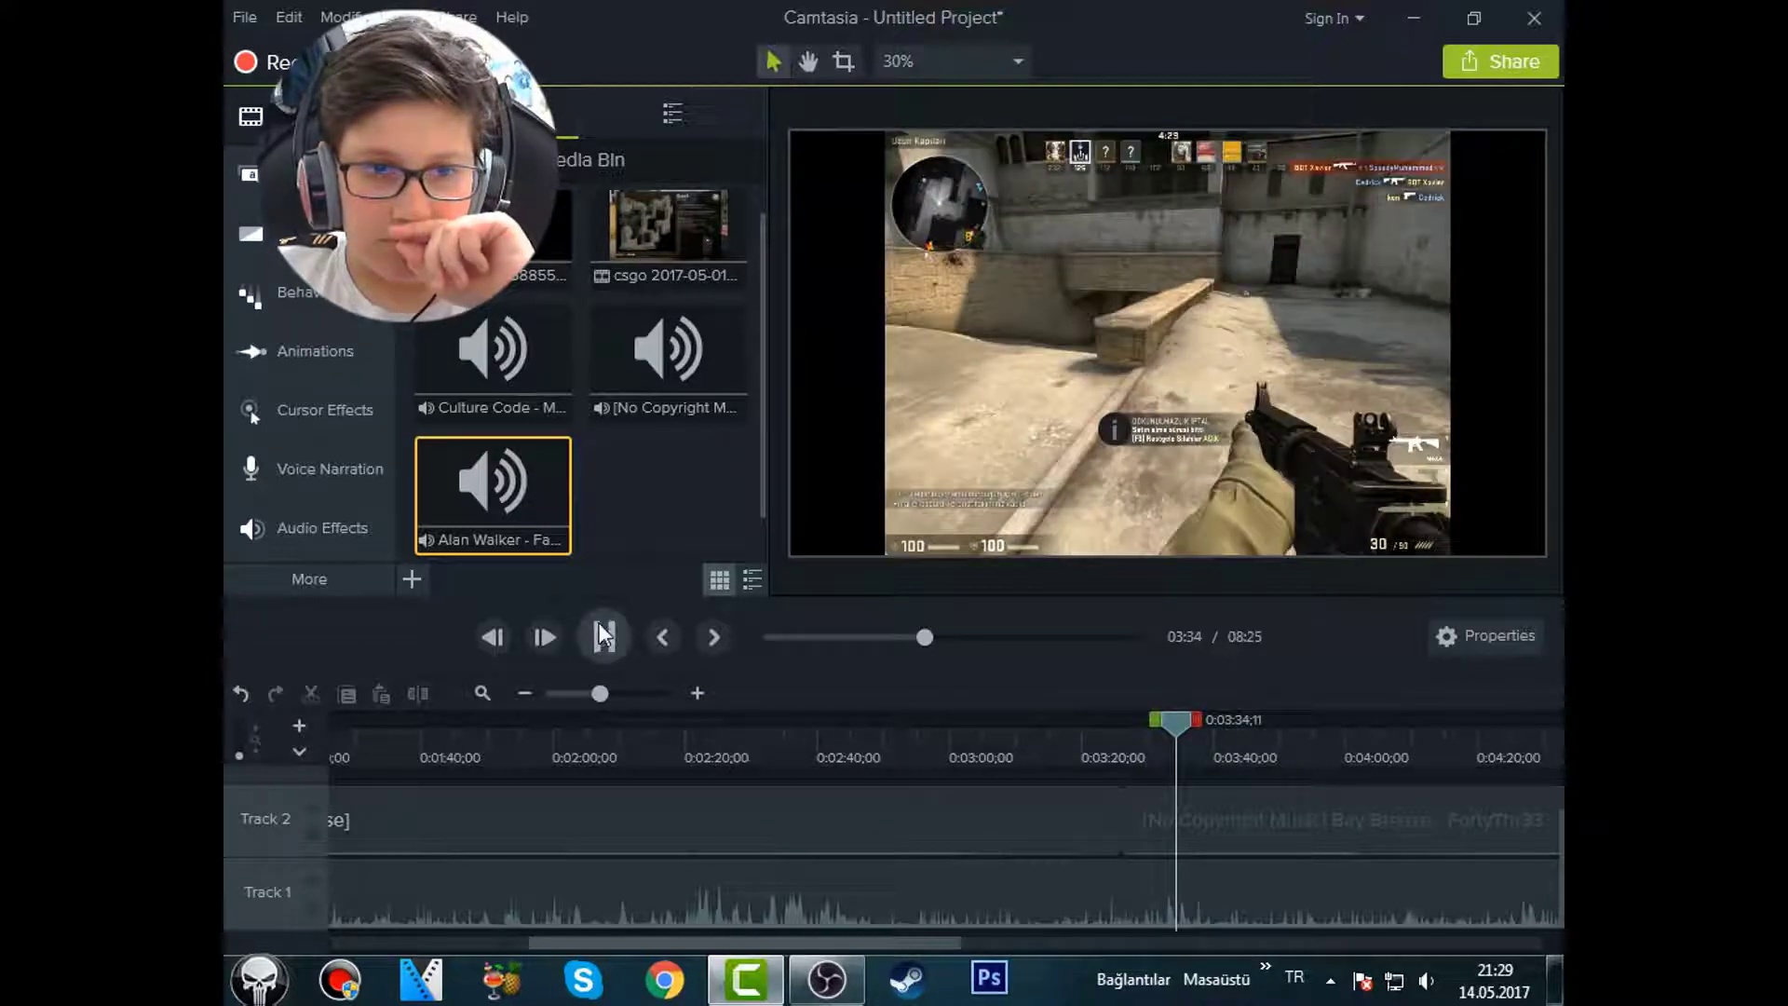
pyautogui.click(599, 625)
pyautogui.moveTo(907, 938); pyautogui.dragTo(1260, 943)
pyautogui.click(1383, 754)
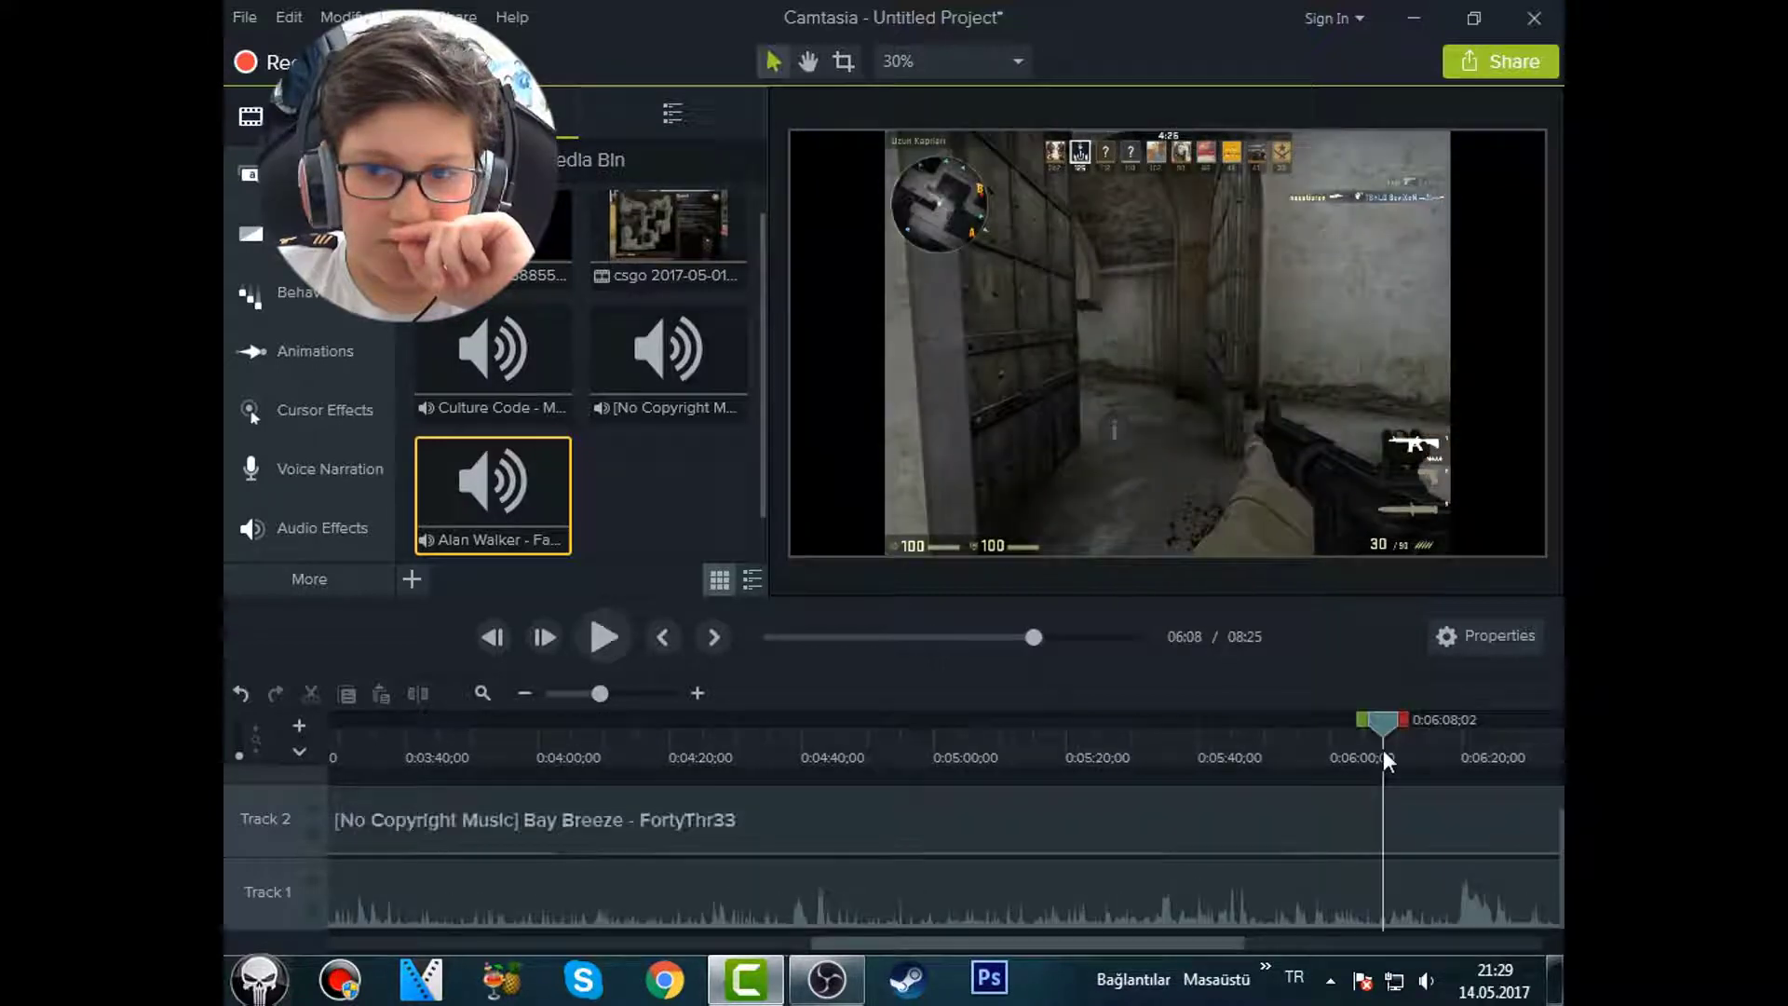
pyautogui.moveTo(1211, 942); pyautogui.dragTo(1496, 947)
pyautogui.click(1214, 754)
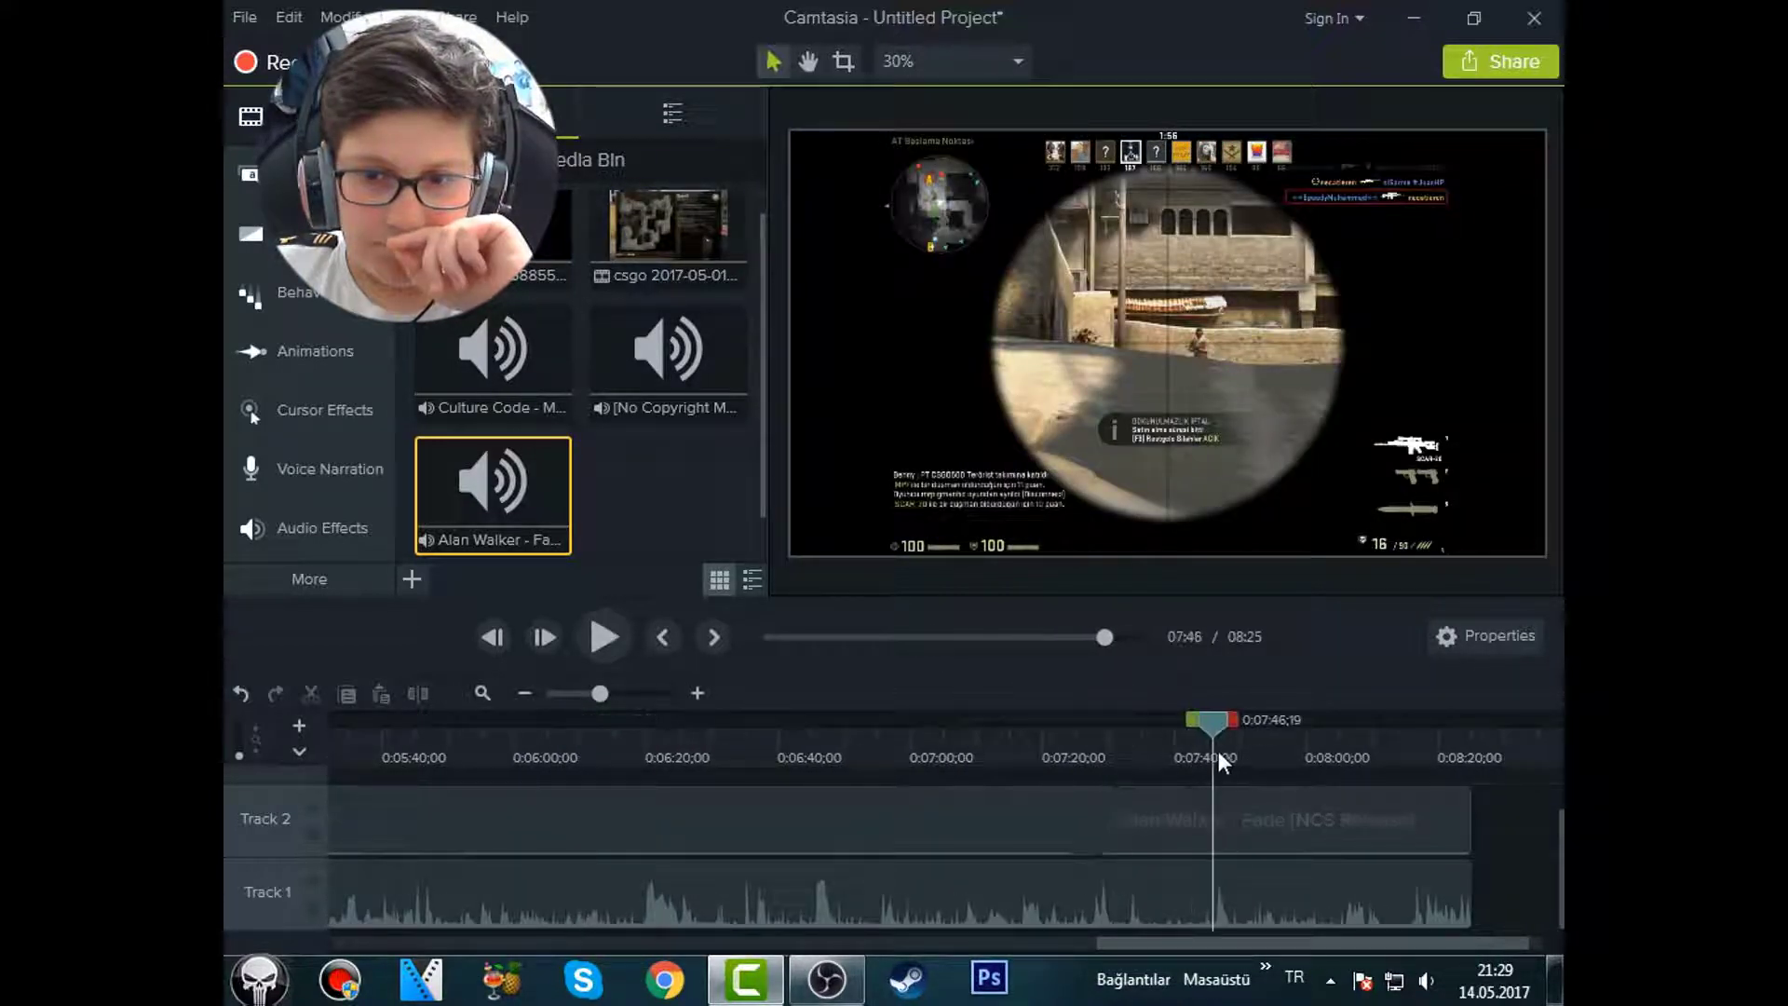
pyautogui.click(609, 634)
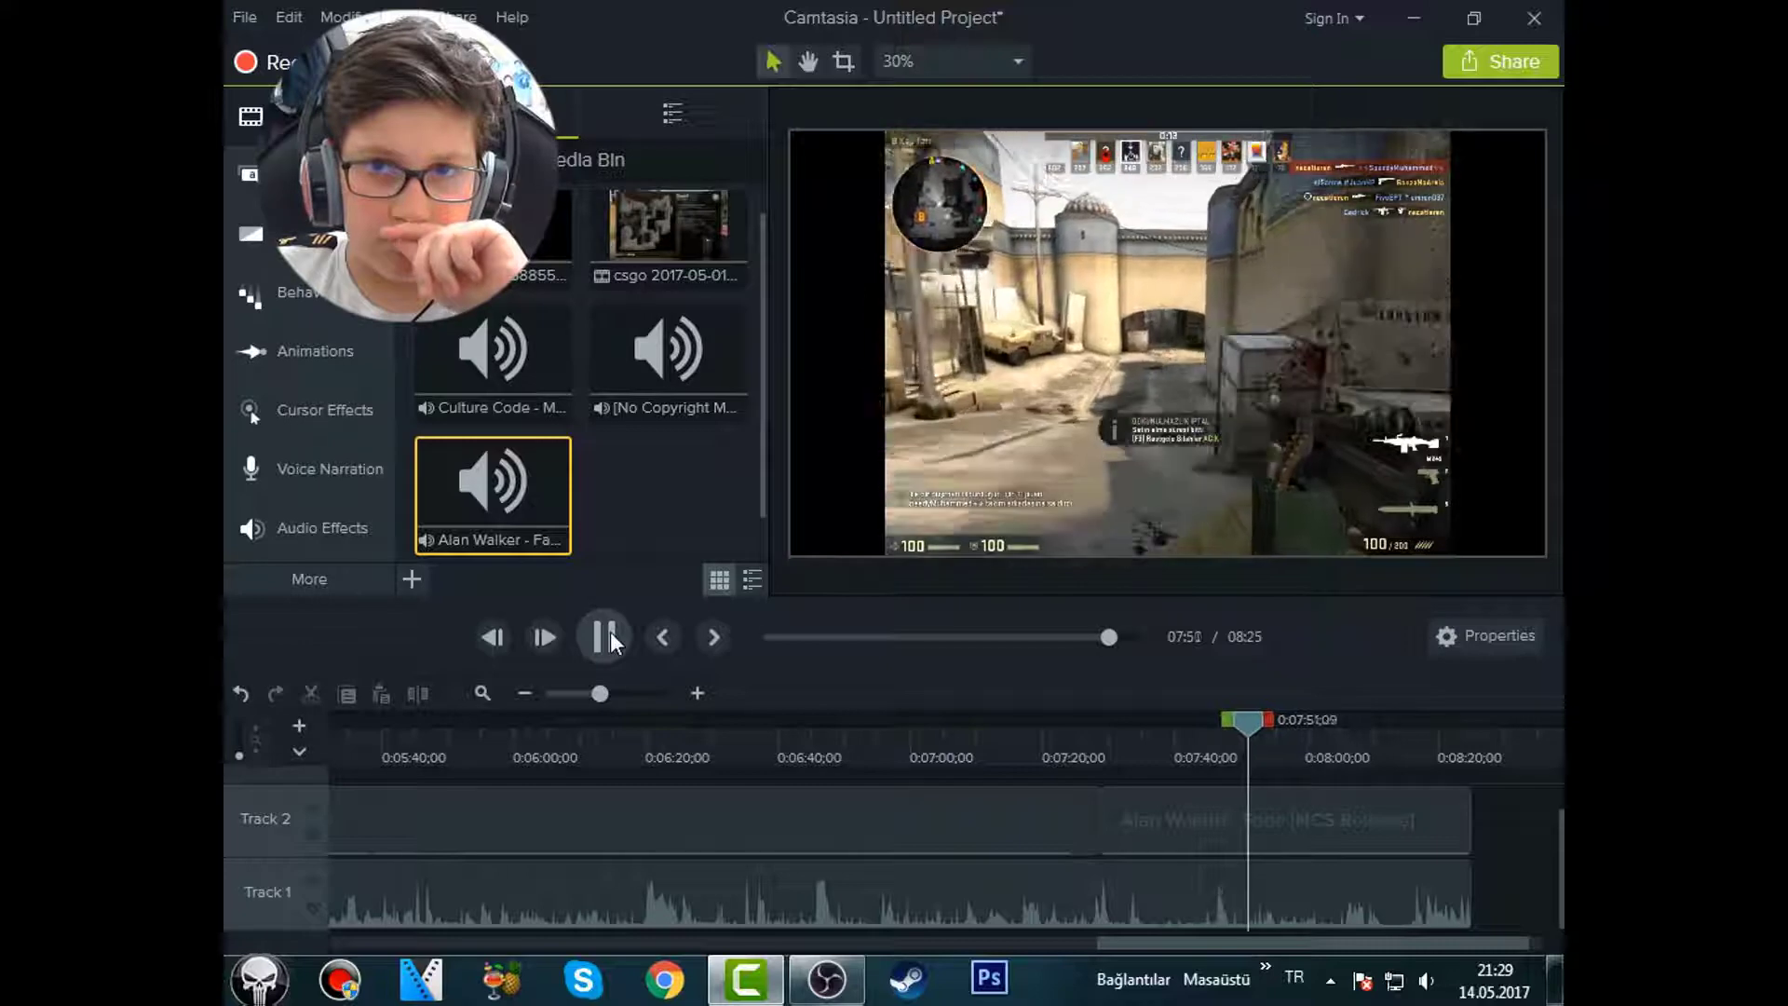
# Preview the end of the video at about 8:19 and again from about 8:09, and pause playback.
pyautogui.click(1432, 736)
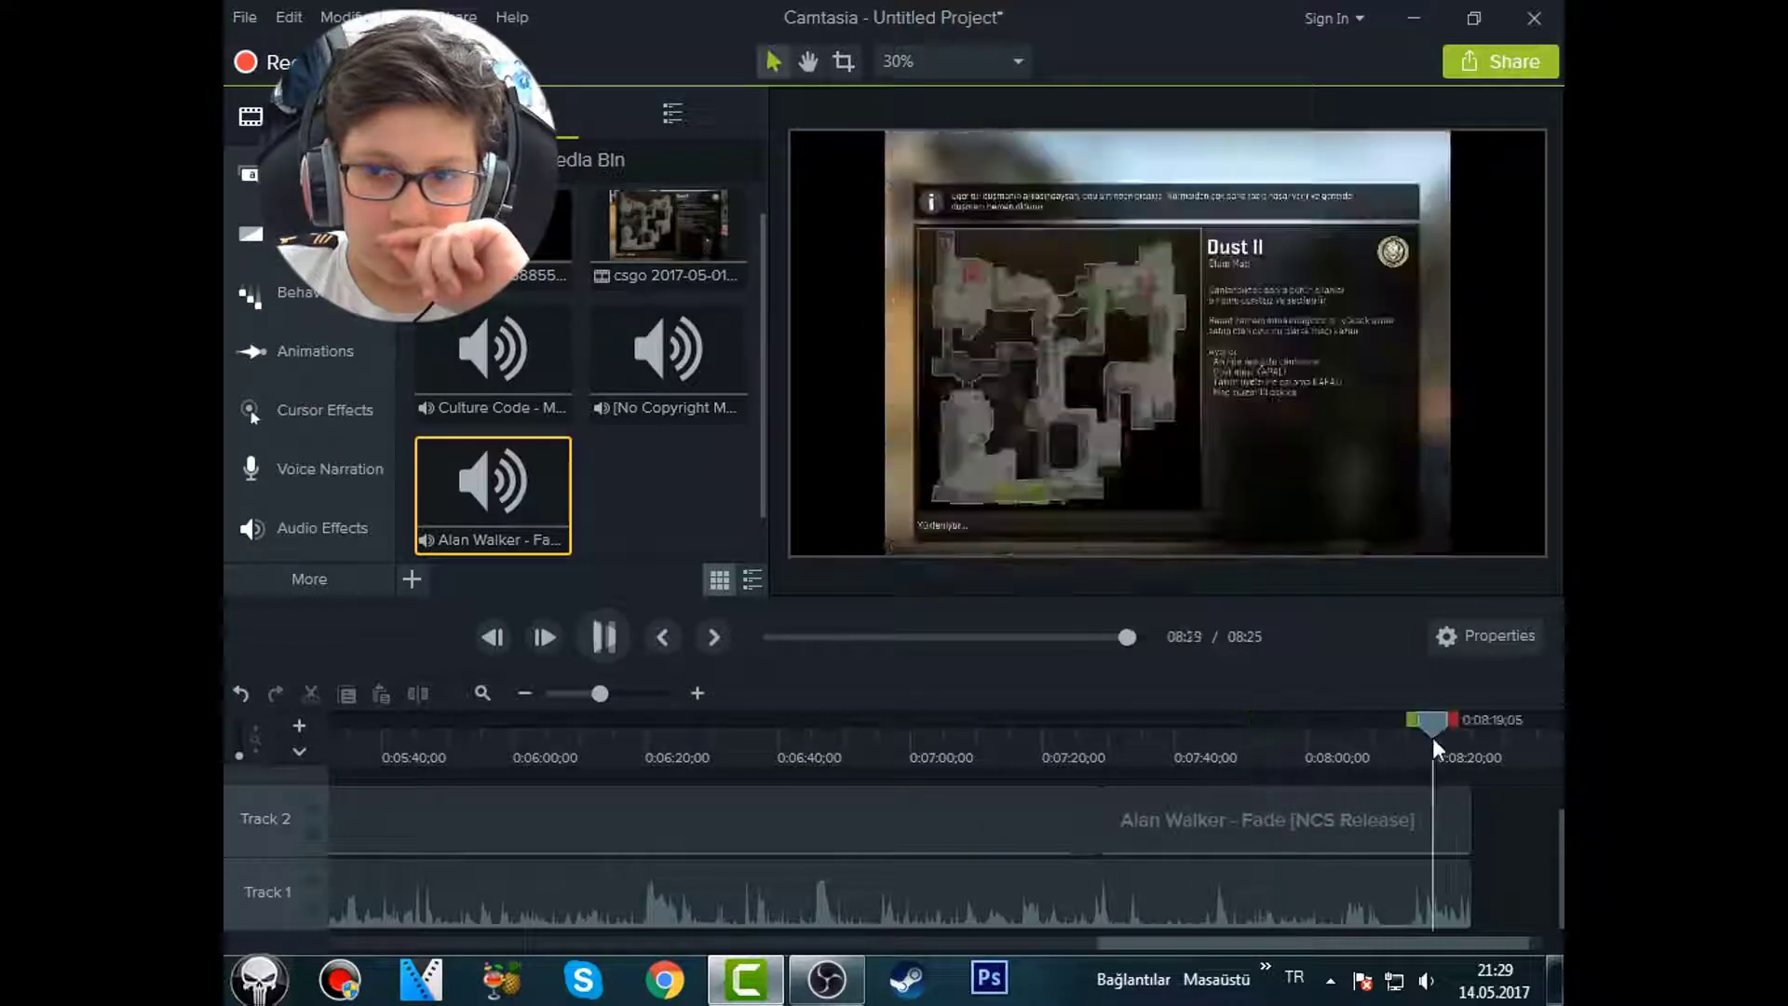
pyautogui.click(624, 639)
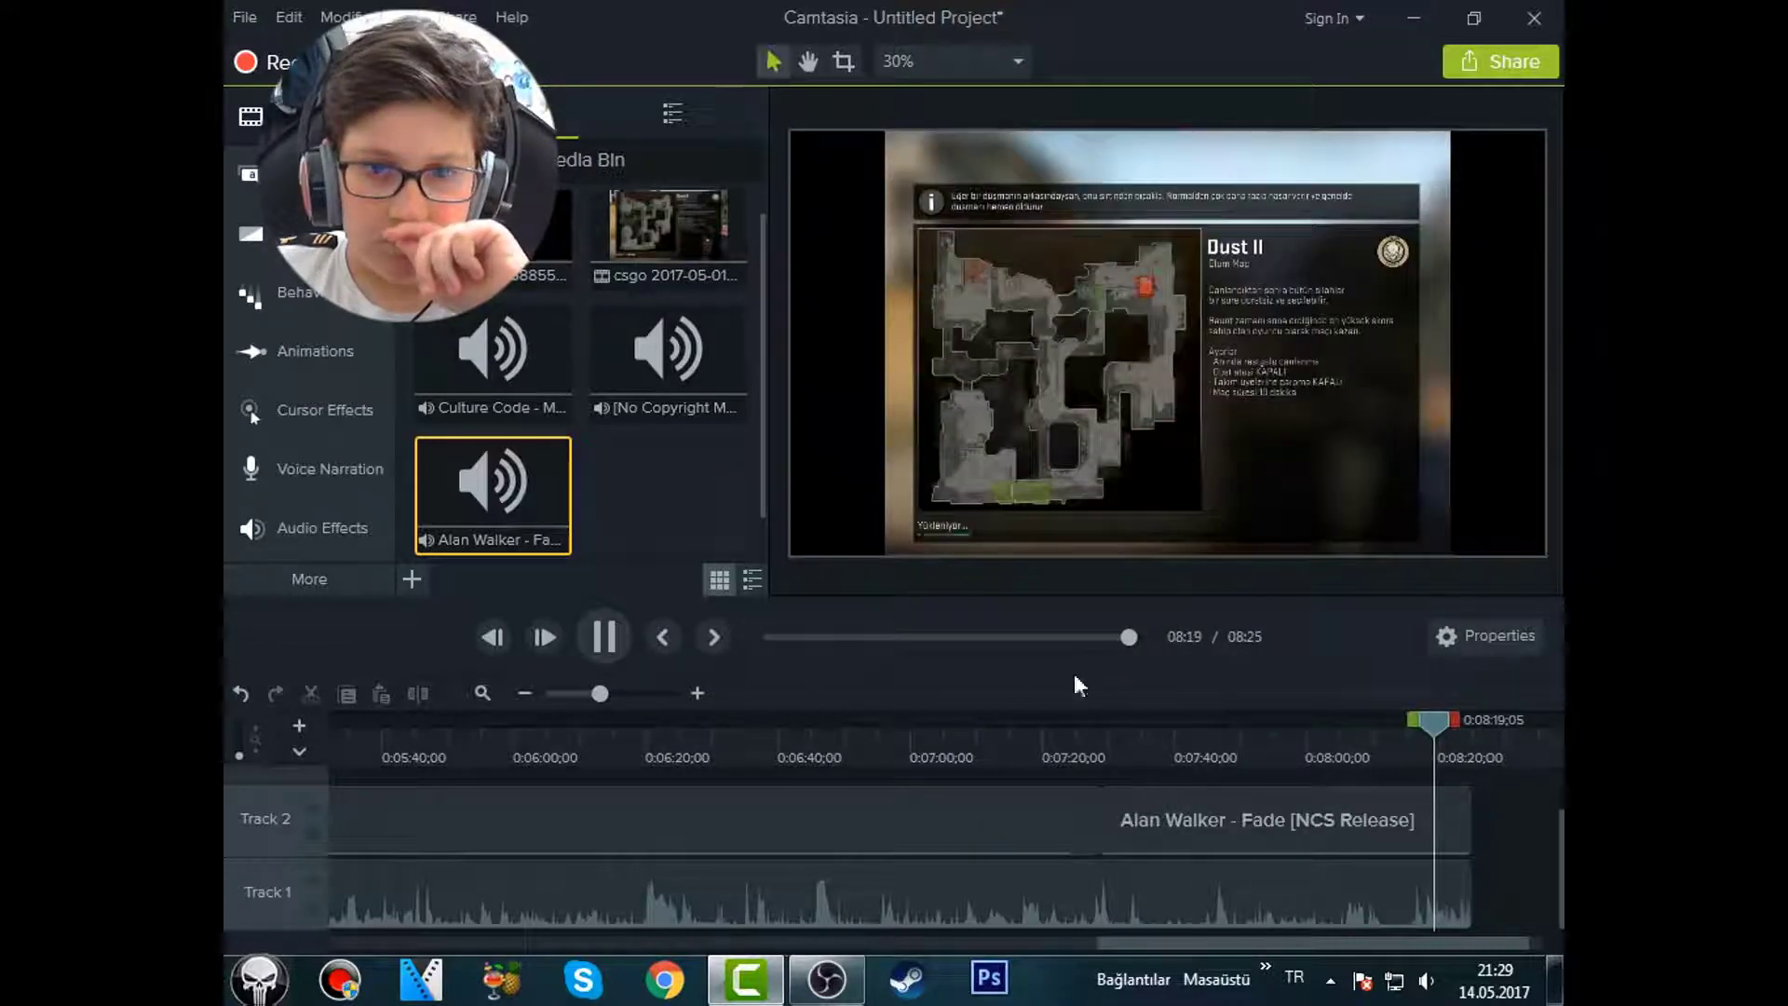
pyautogui.click(1367, 728)
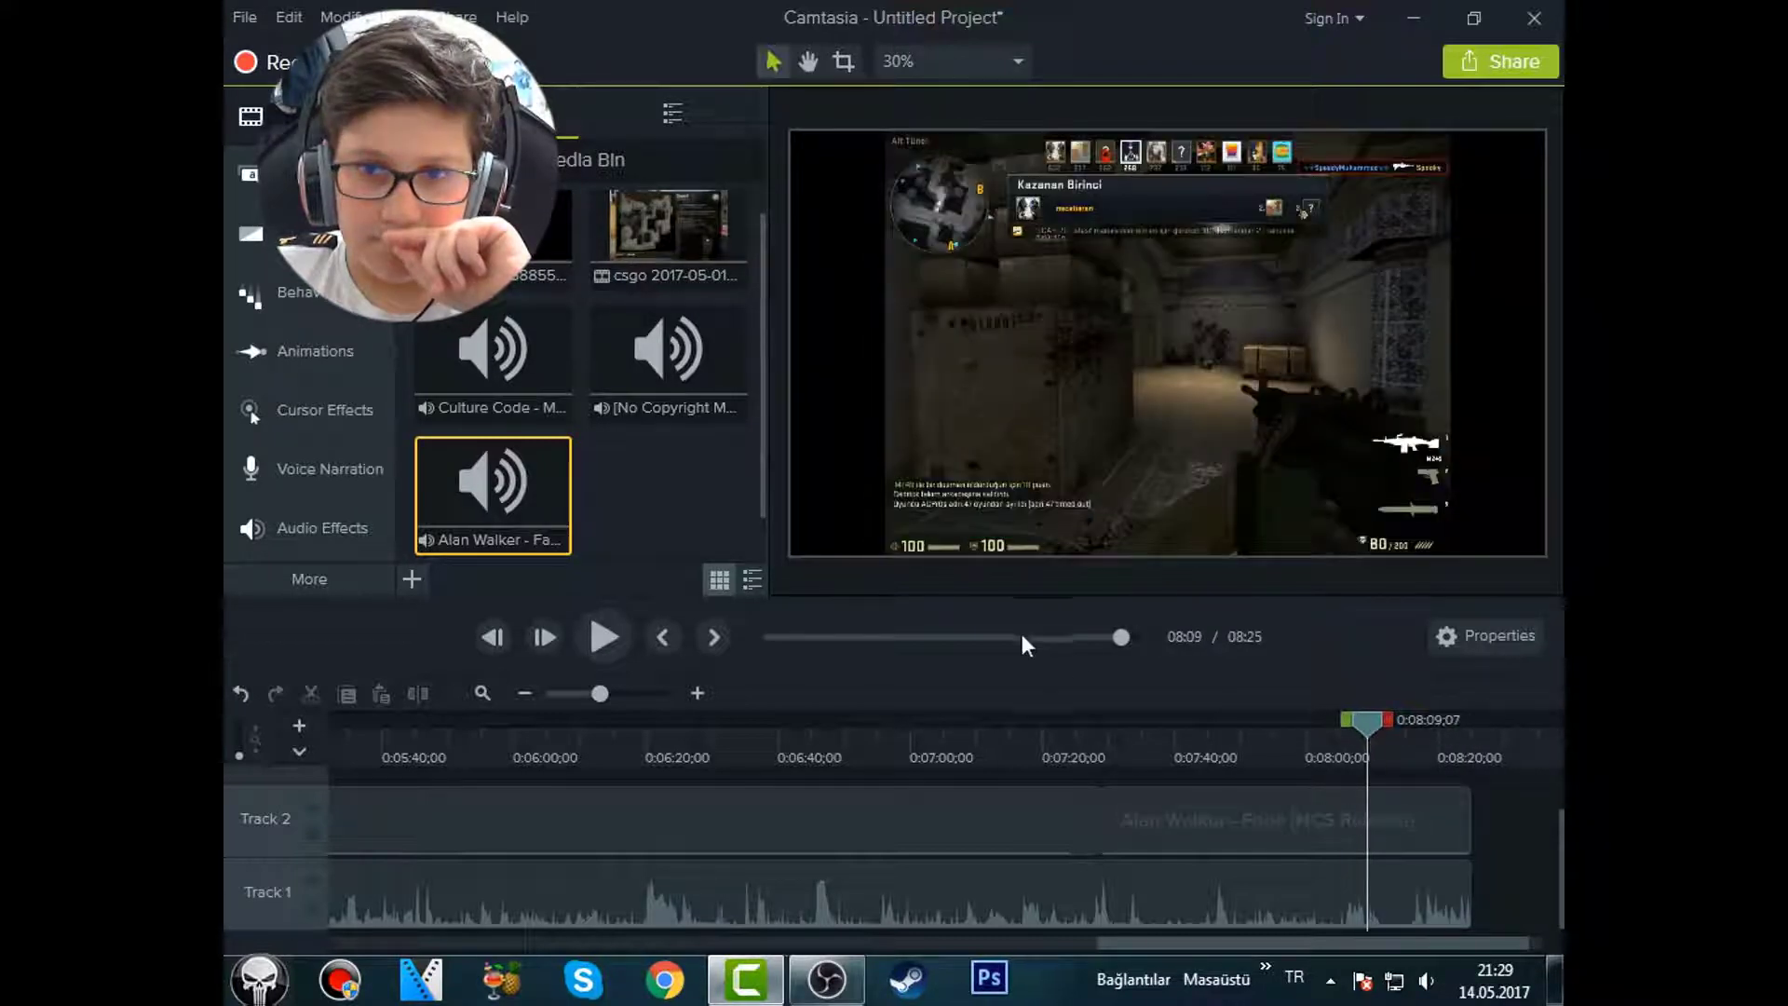
pyautogui.click(596, 635)
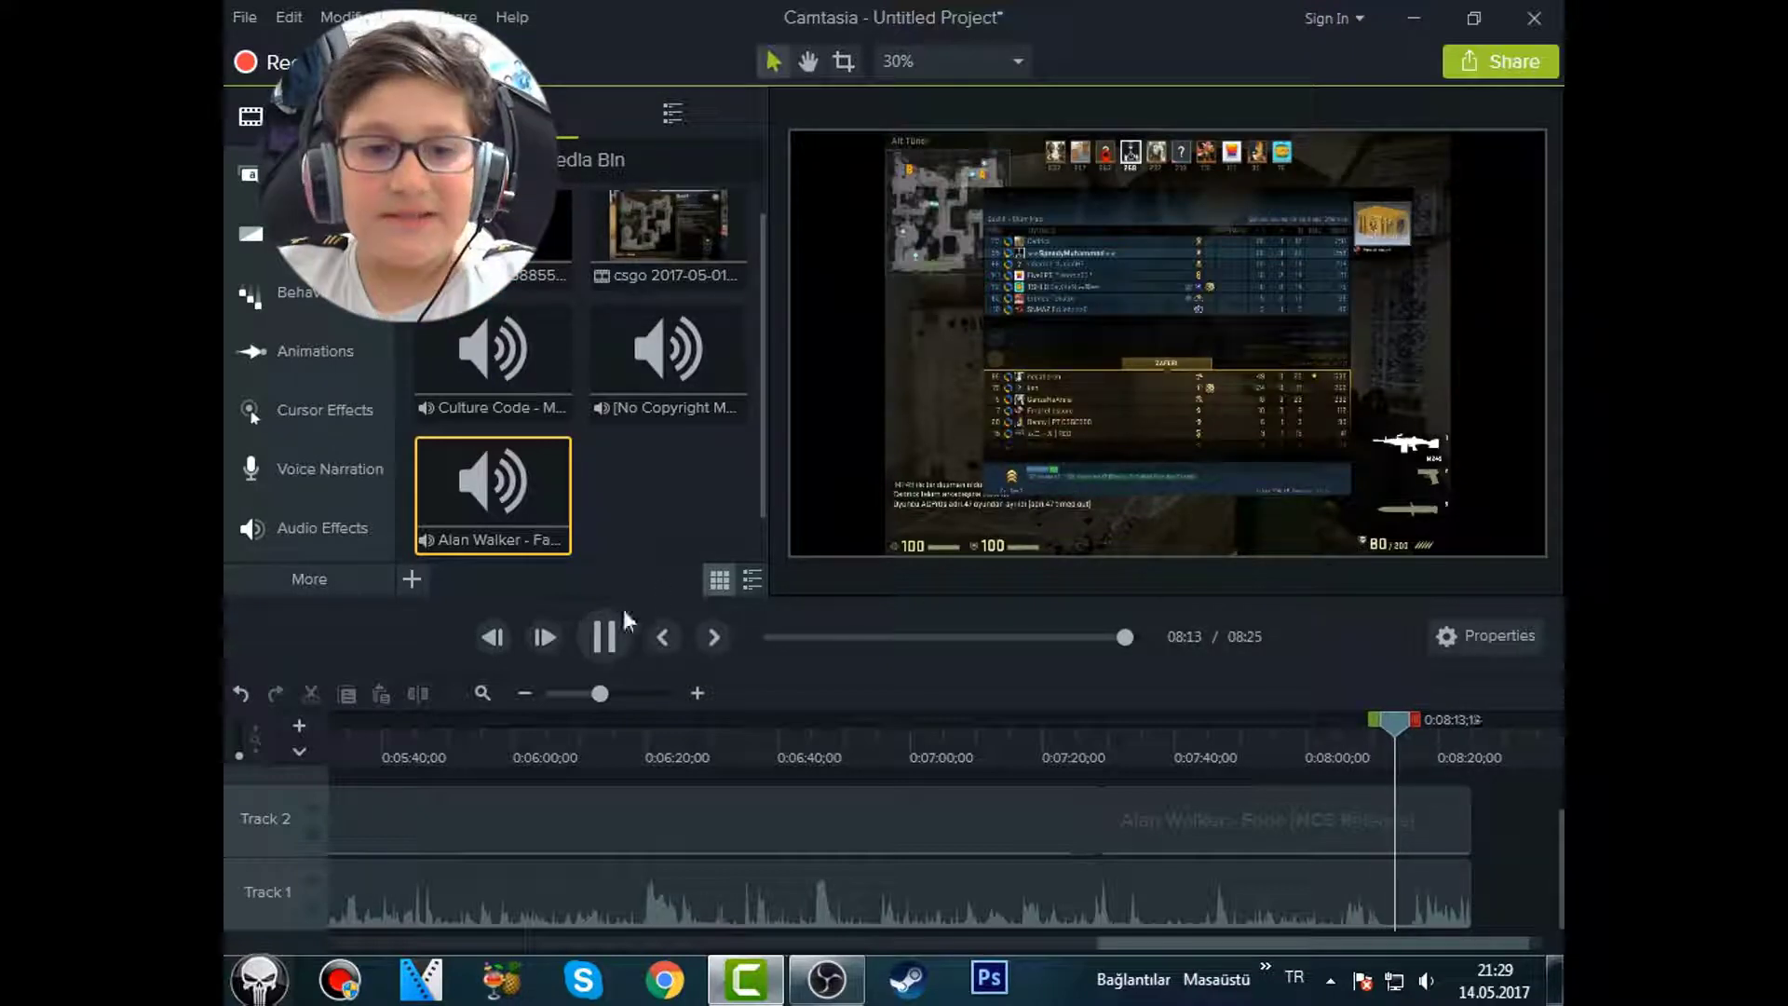
pyautogui.click(606, 635)
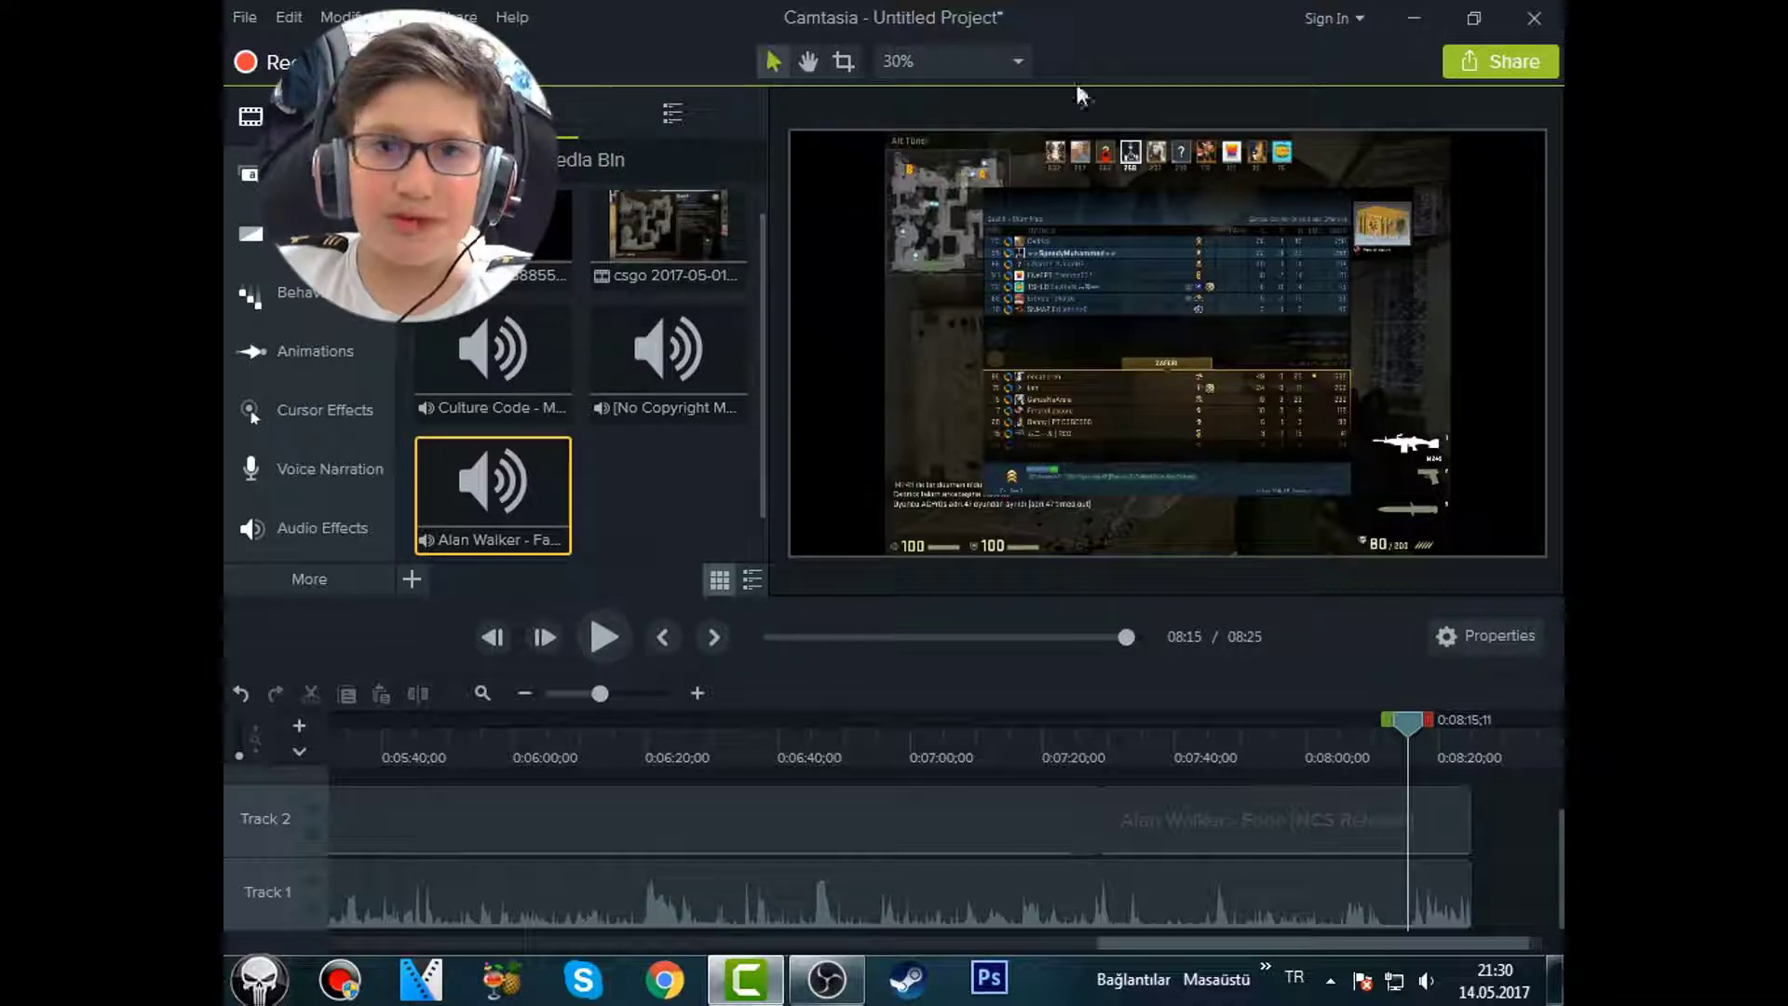
# Start sharing the project to YouTube, dismiss the activation notice and go to the video's description in the upload settings.
pyautogui.click(1488, 71)
pyautogui.click(1341, 266)
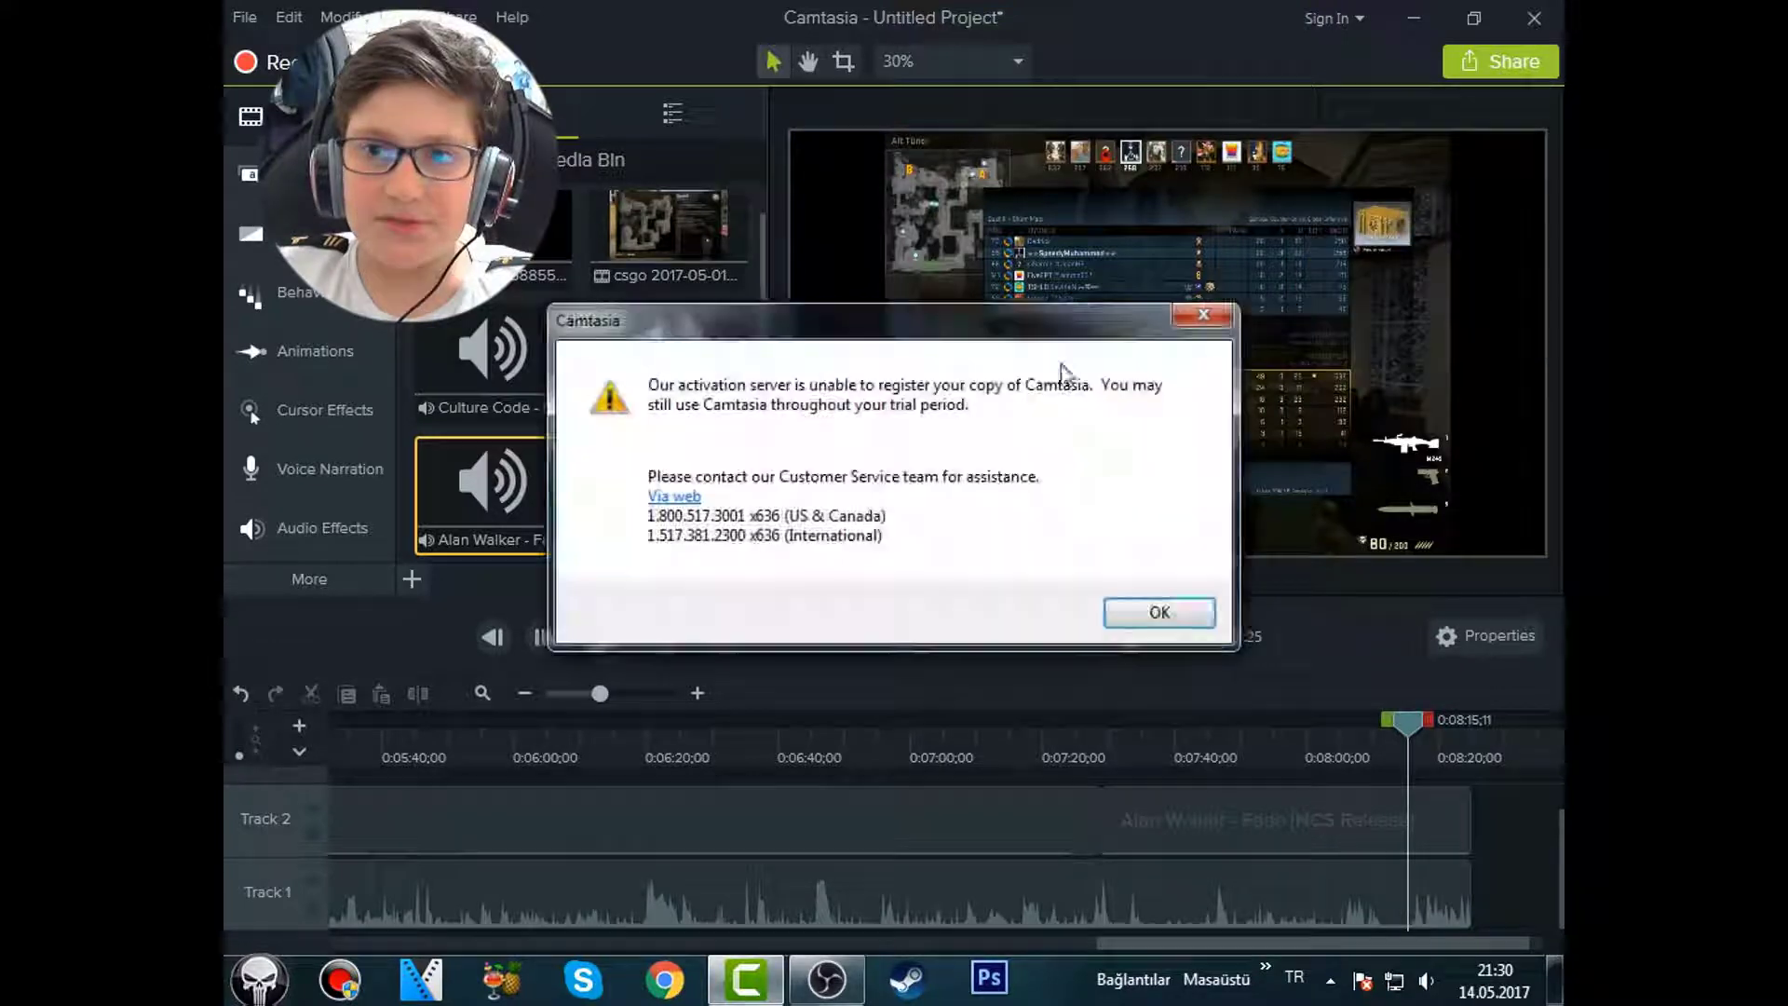
pyautogui.click(1179, 619)
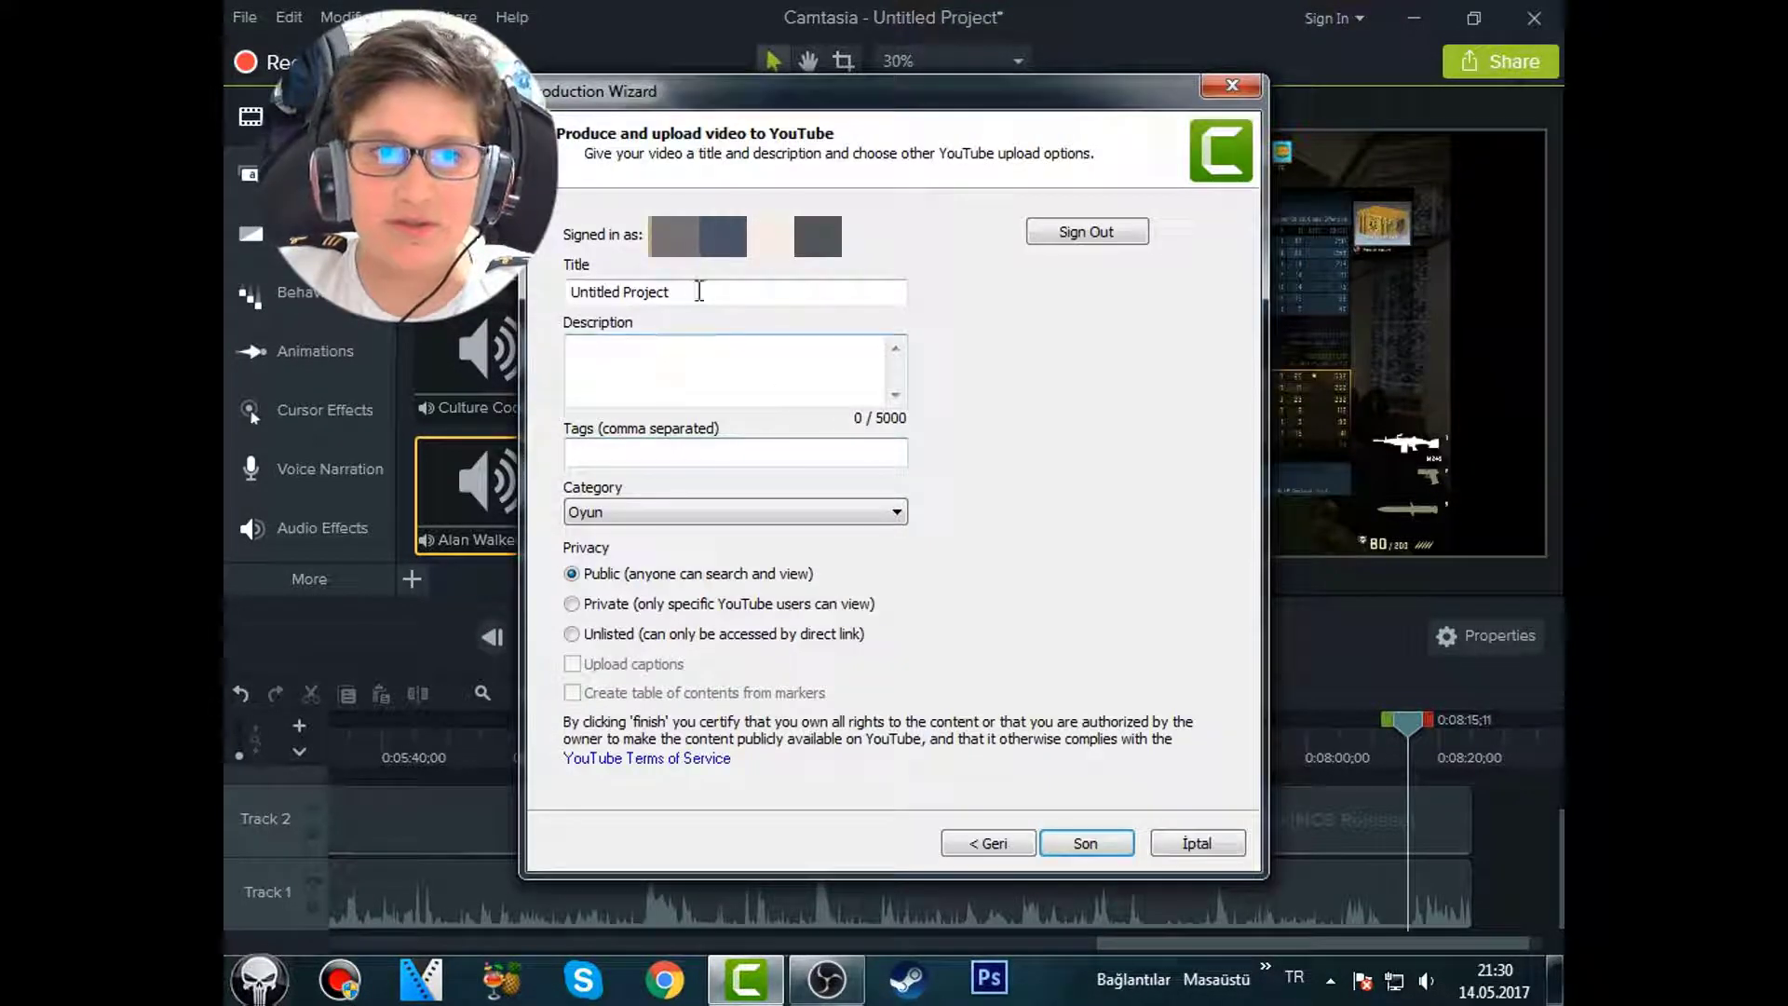
pyautogui.moveTo(699, 292); pyautogui.dragTo(521, 308)
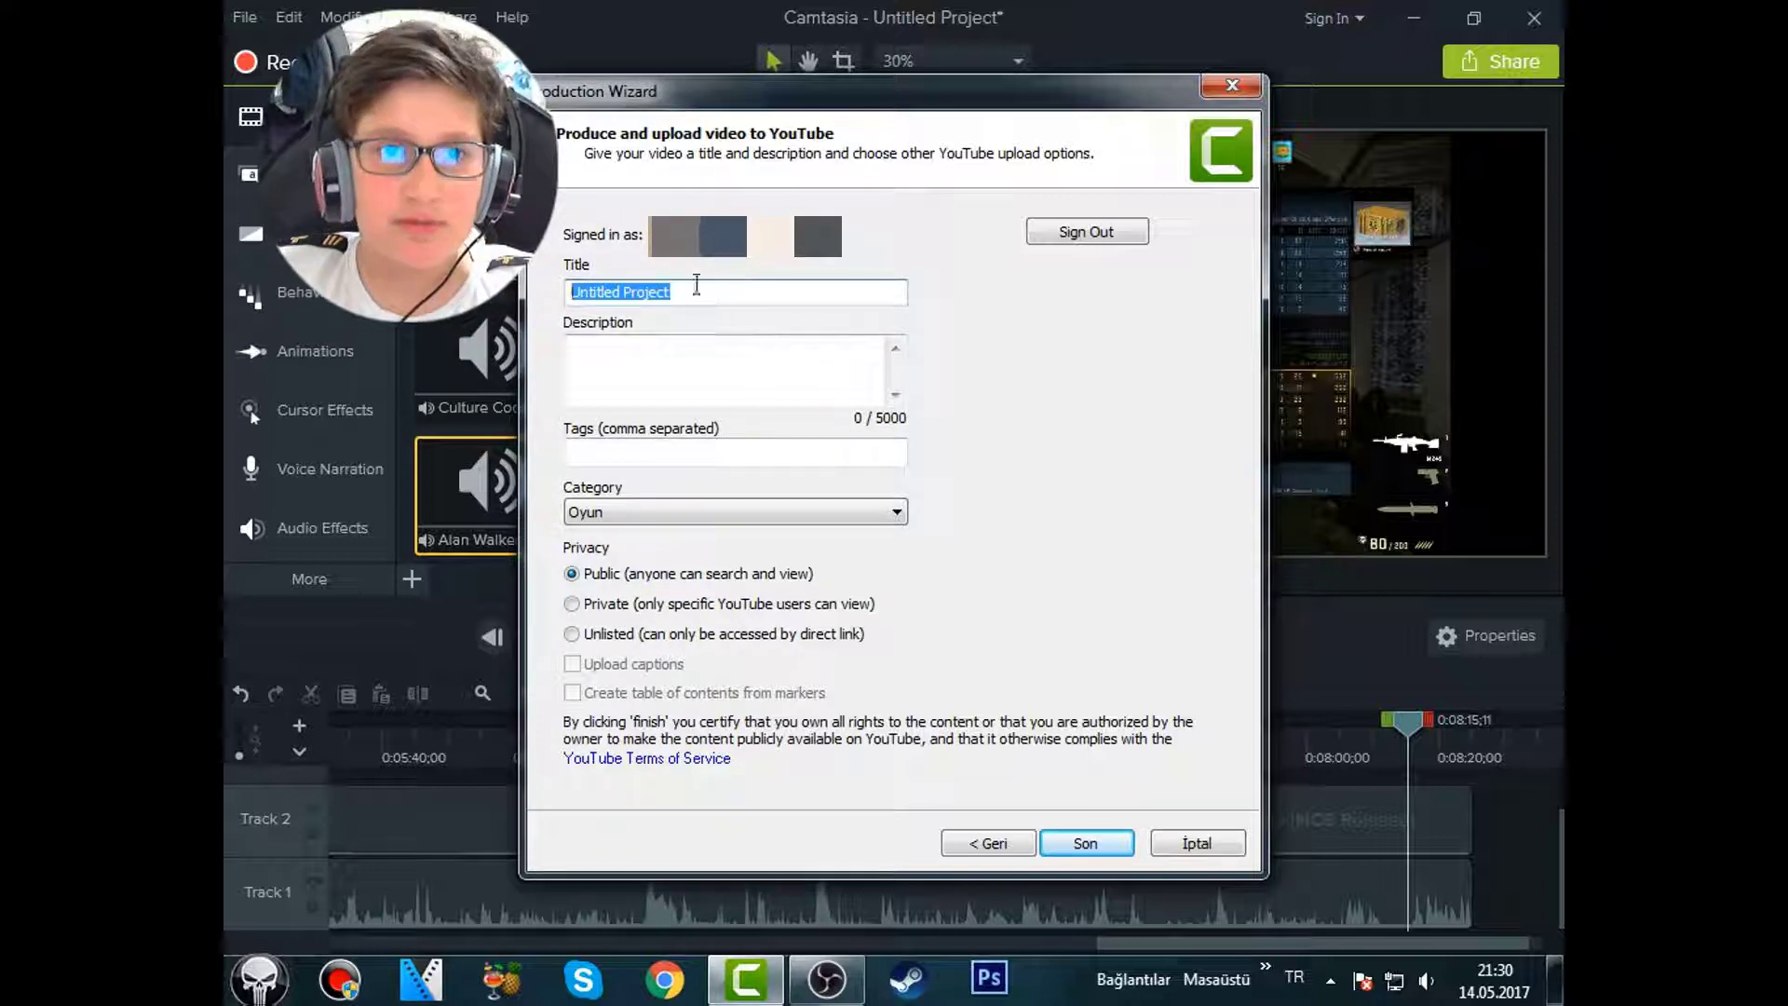
pyautogui.click(698, 354)
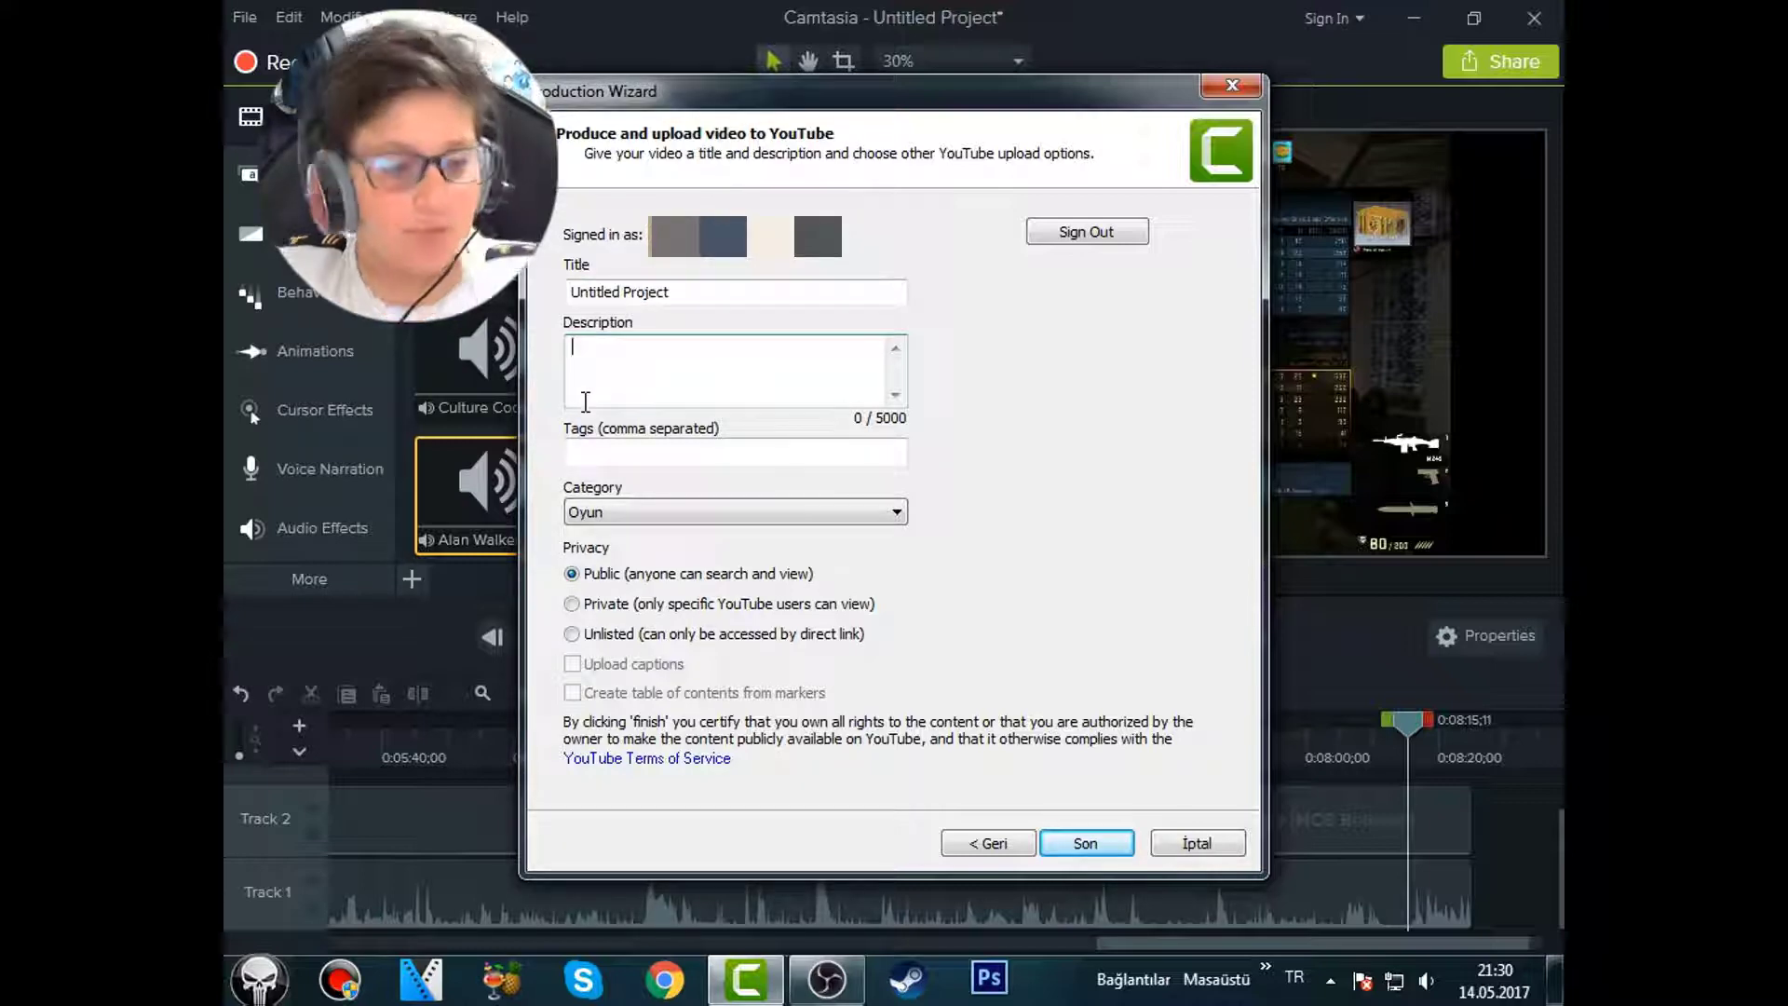
# Search the computer for "açıklama", open the video description text file and copy all its text into the YouTube description.
pyautogui.press('super')
pyautogui.write('açıklama')
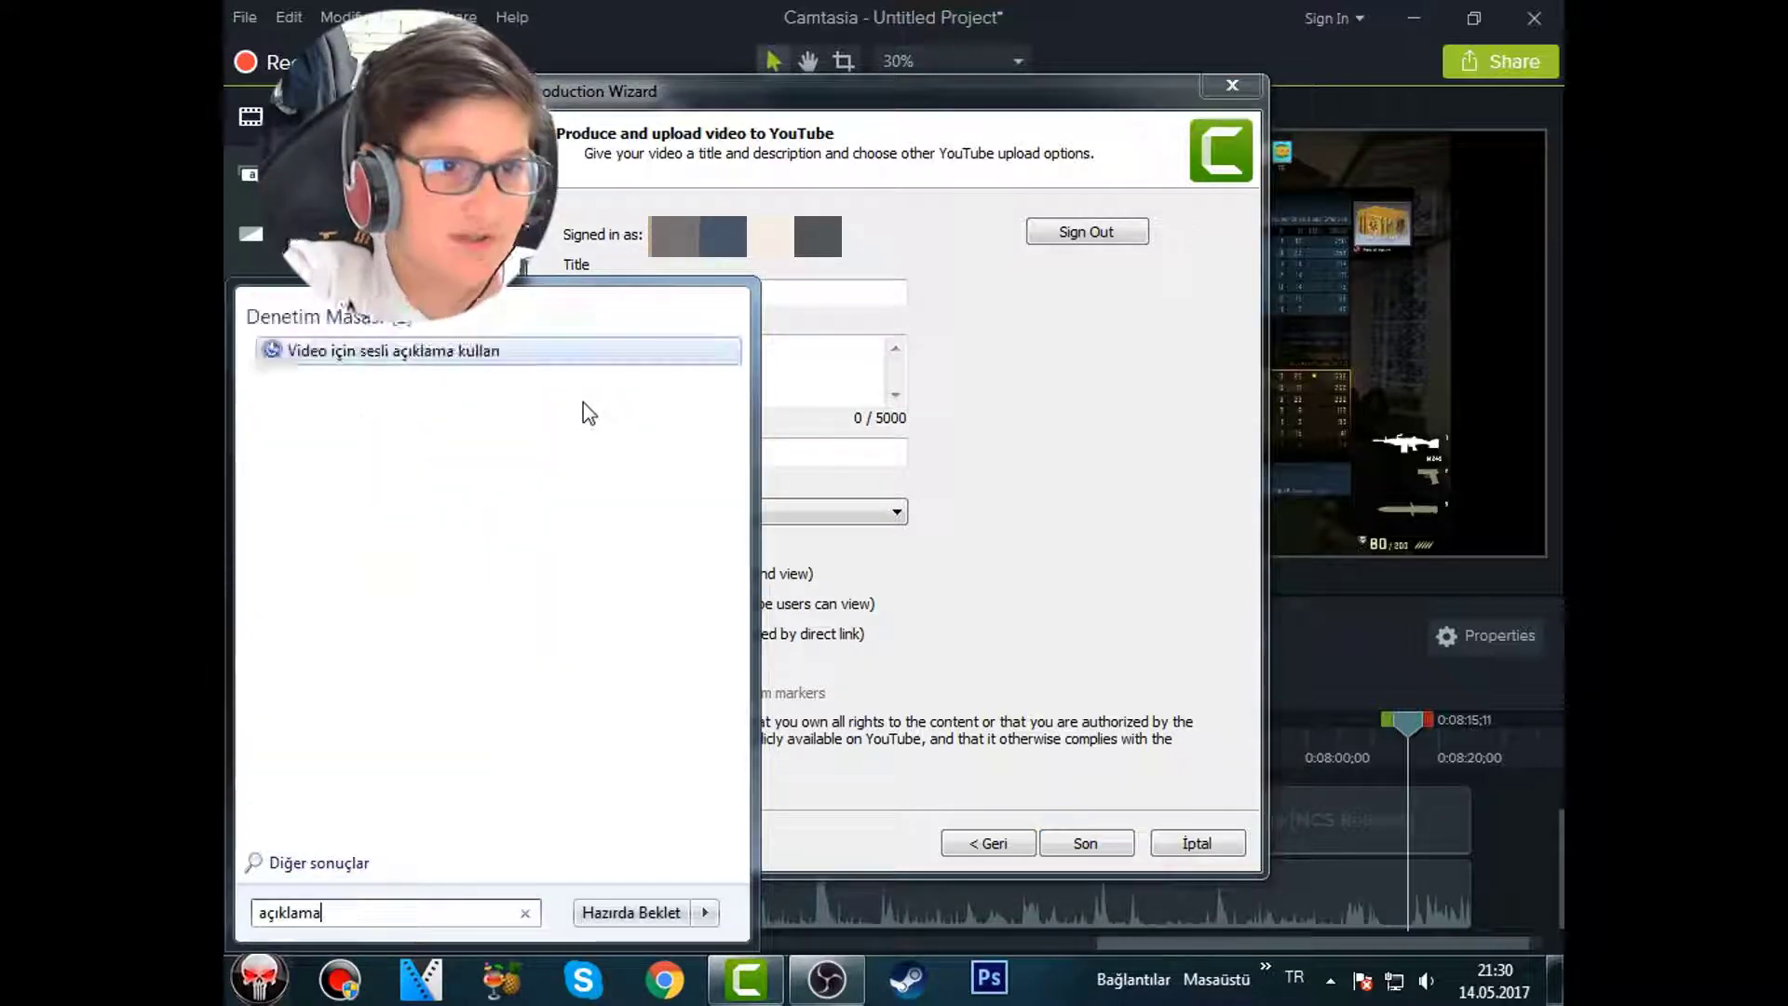
pyautogui.click(585, 414)
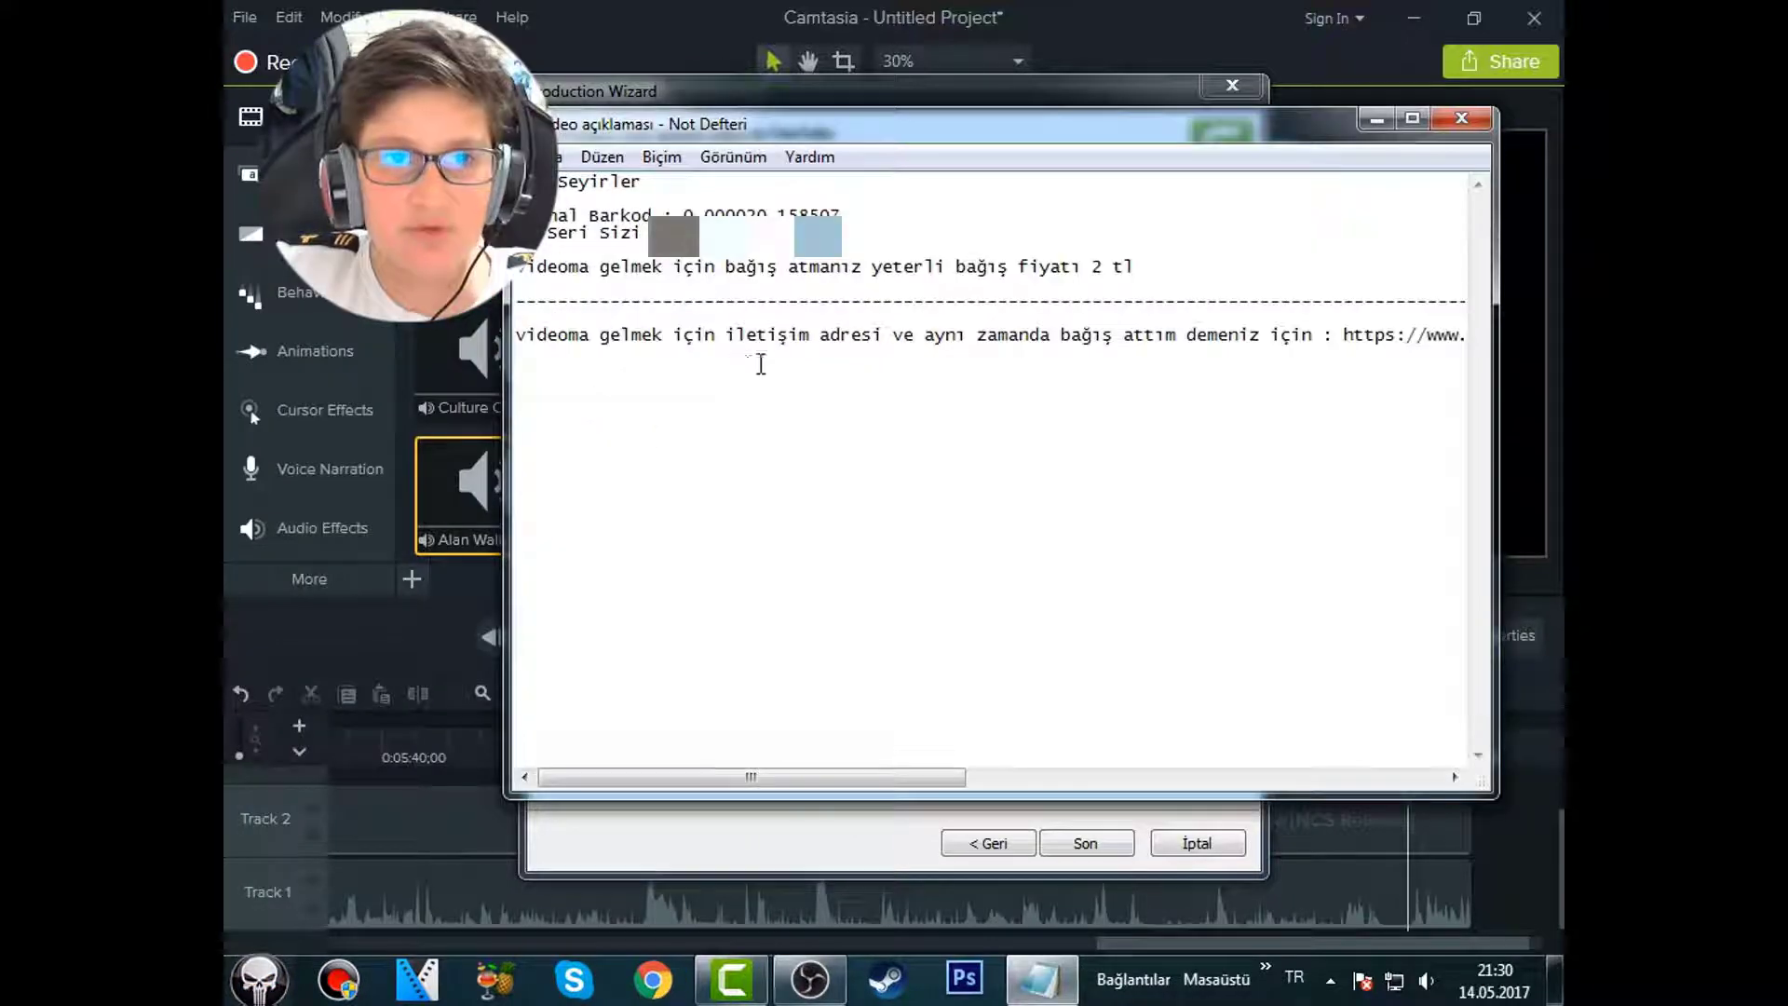
pyautogui.hotkey('ctrl', 'a')
pyautogui.click(1459, 119)
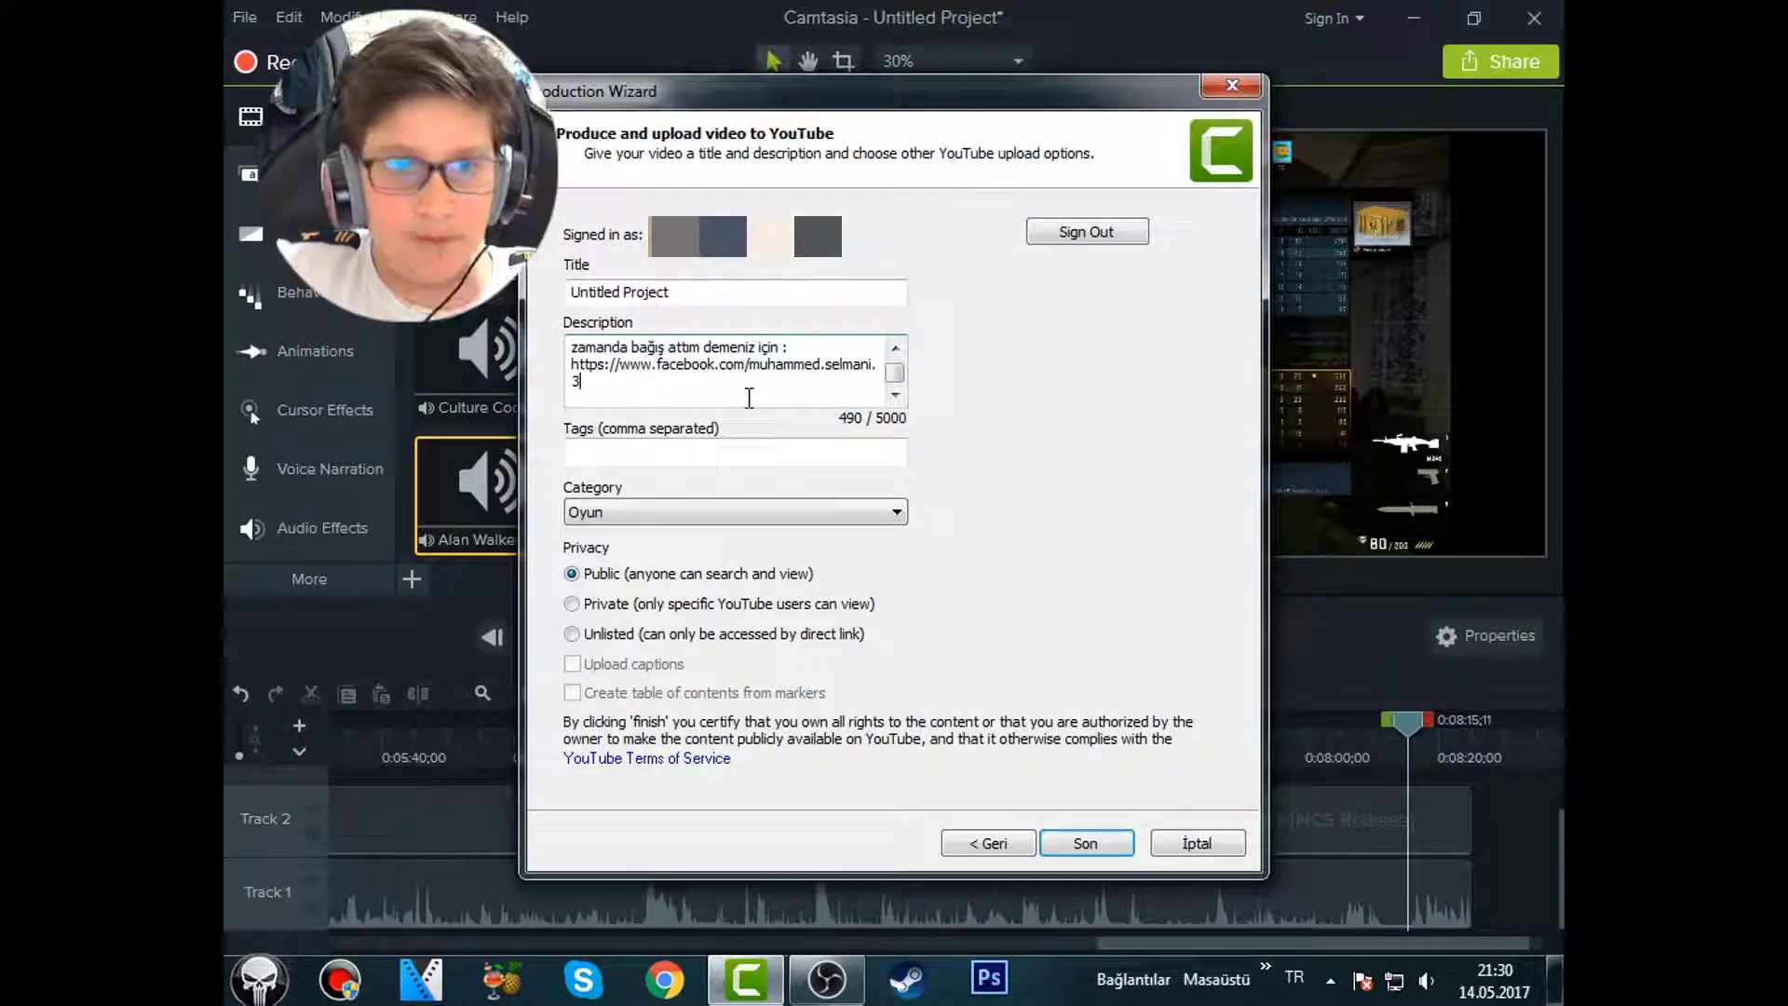
# Clear the YouTube description, look at the category choices and cancel the upload.
pyautogui.moveTo(688, 384); pyautogui.dragTo(503, 298)
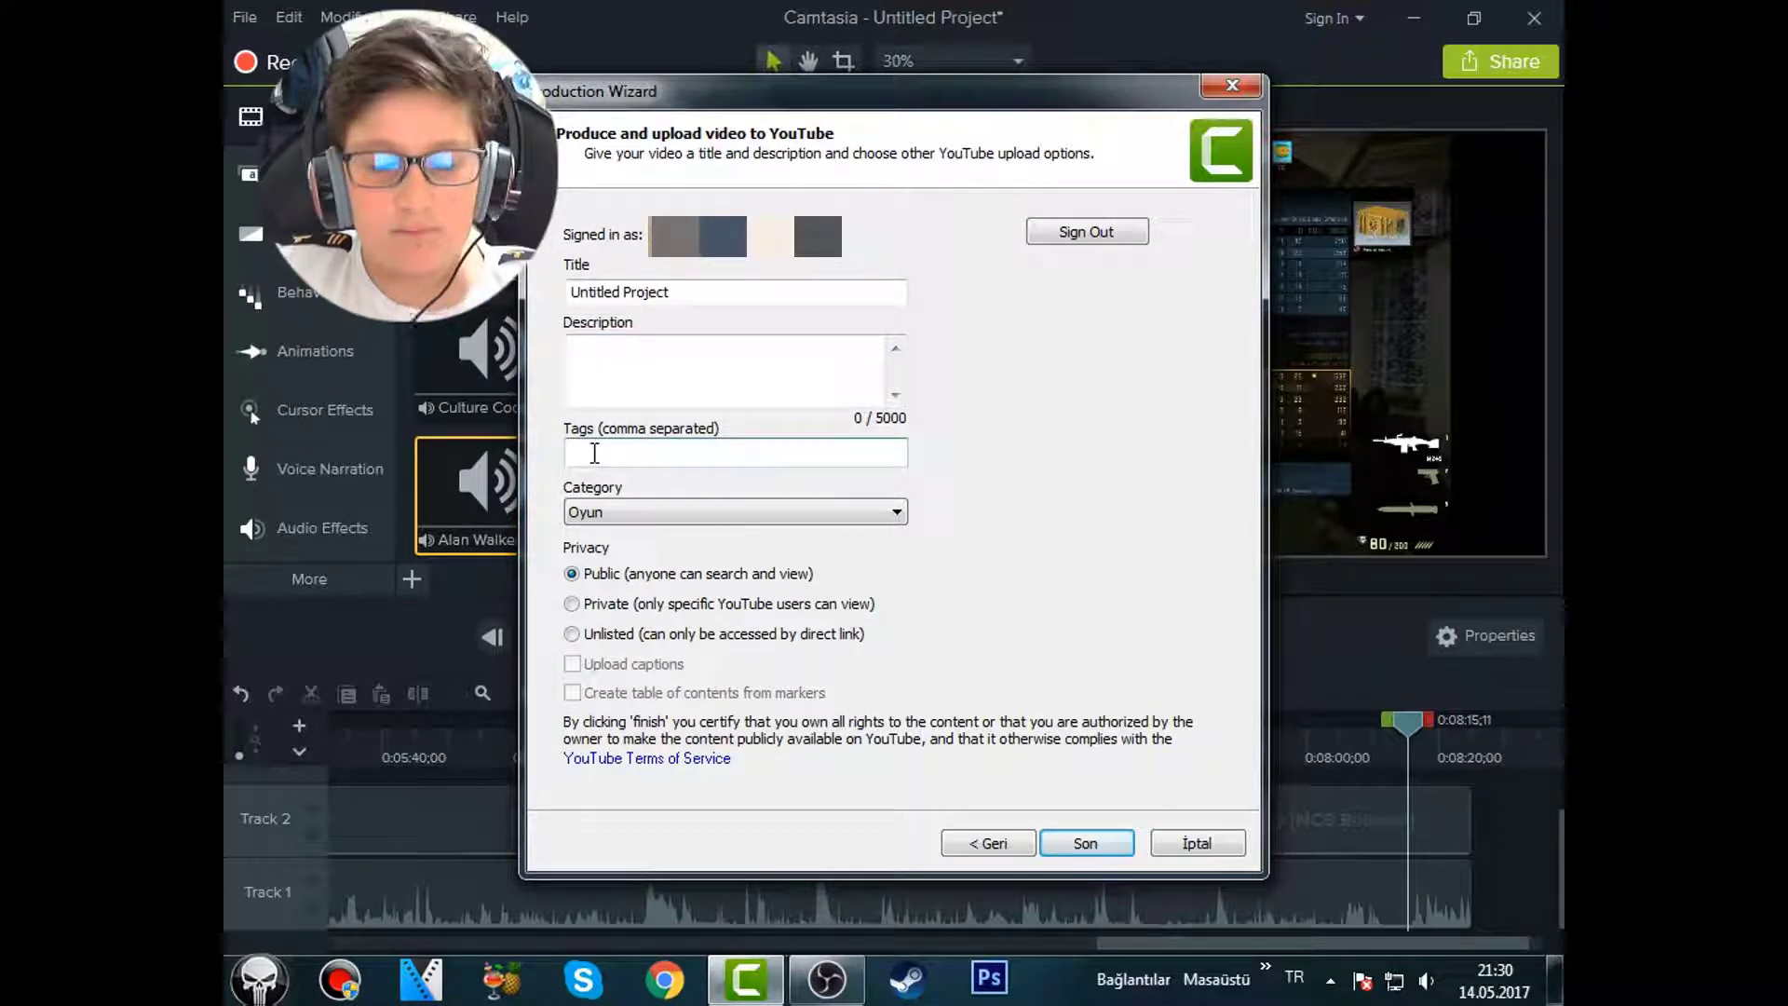
pyautogui.click(623, 514)
pyautogui.click(623, 514)
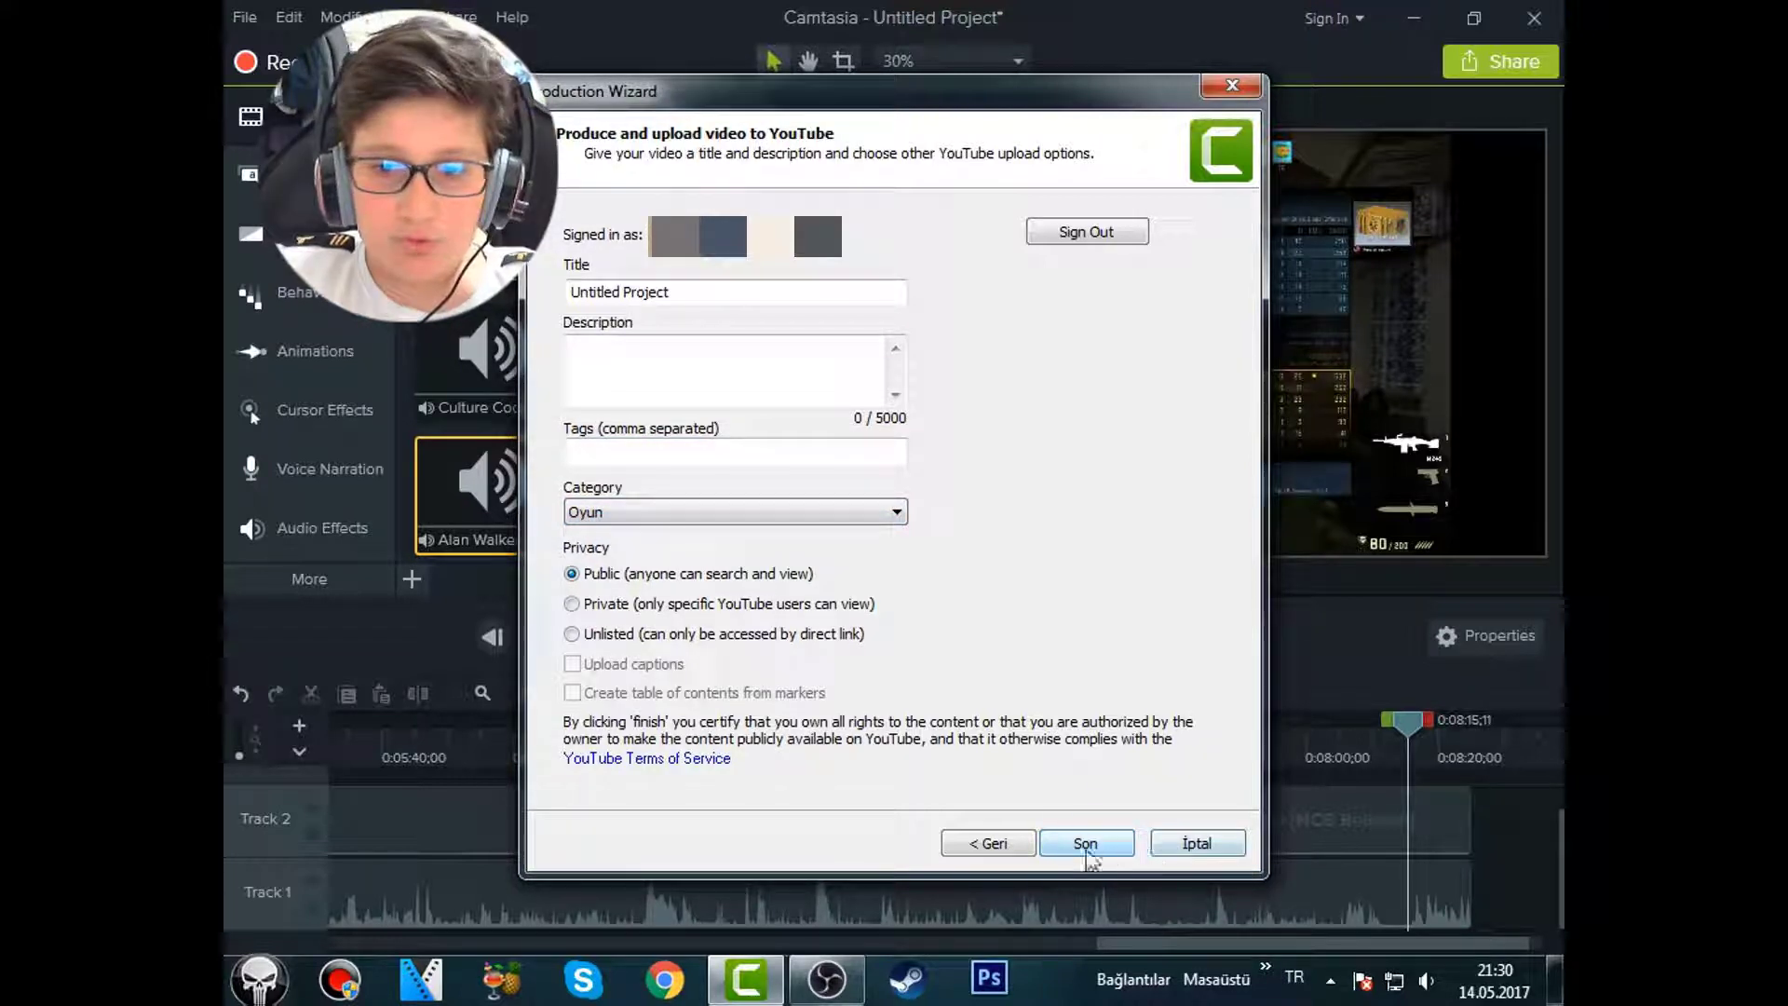
pyautogui.click(1198, 844)
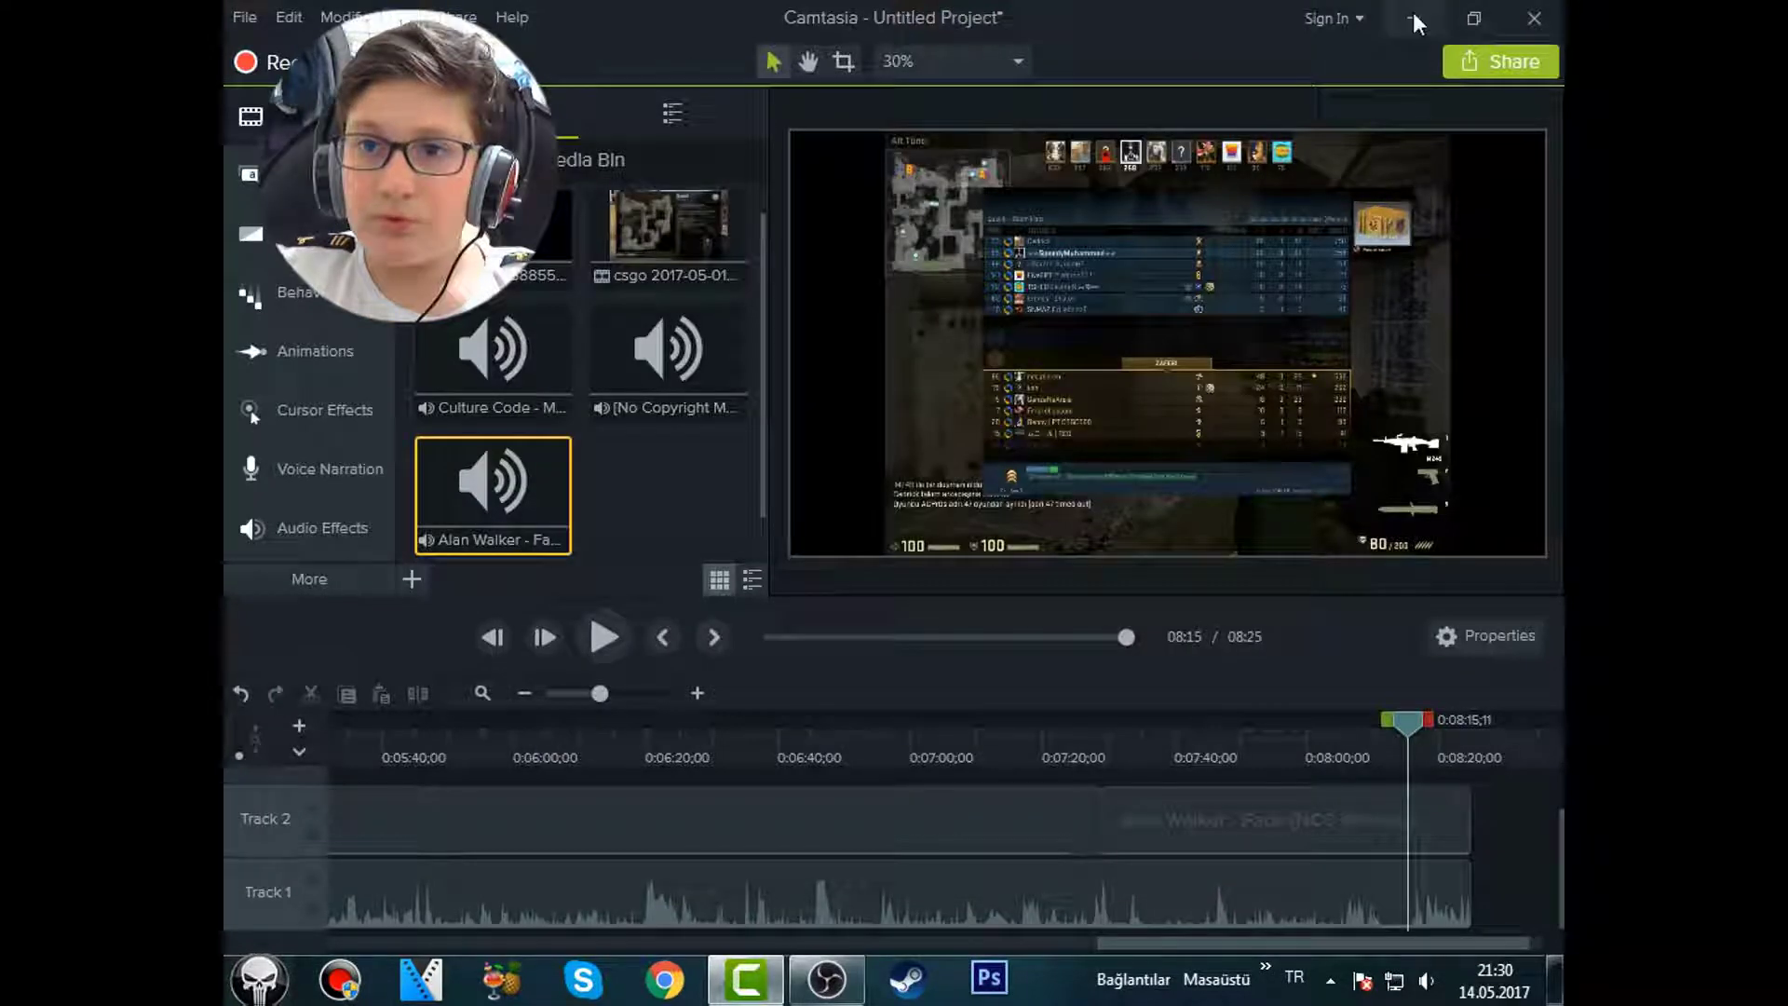
# Minimise Camtasia, check the running recording in OBS and switch to Photoshop.
pyautogui.click(1414, 19)
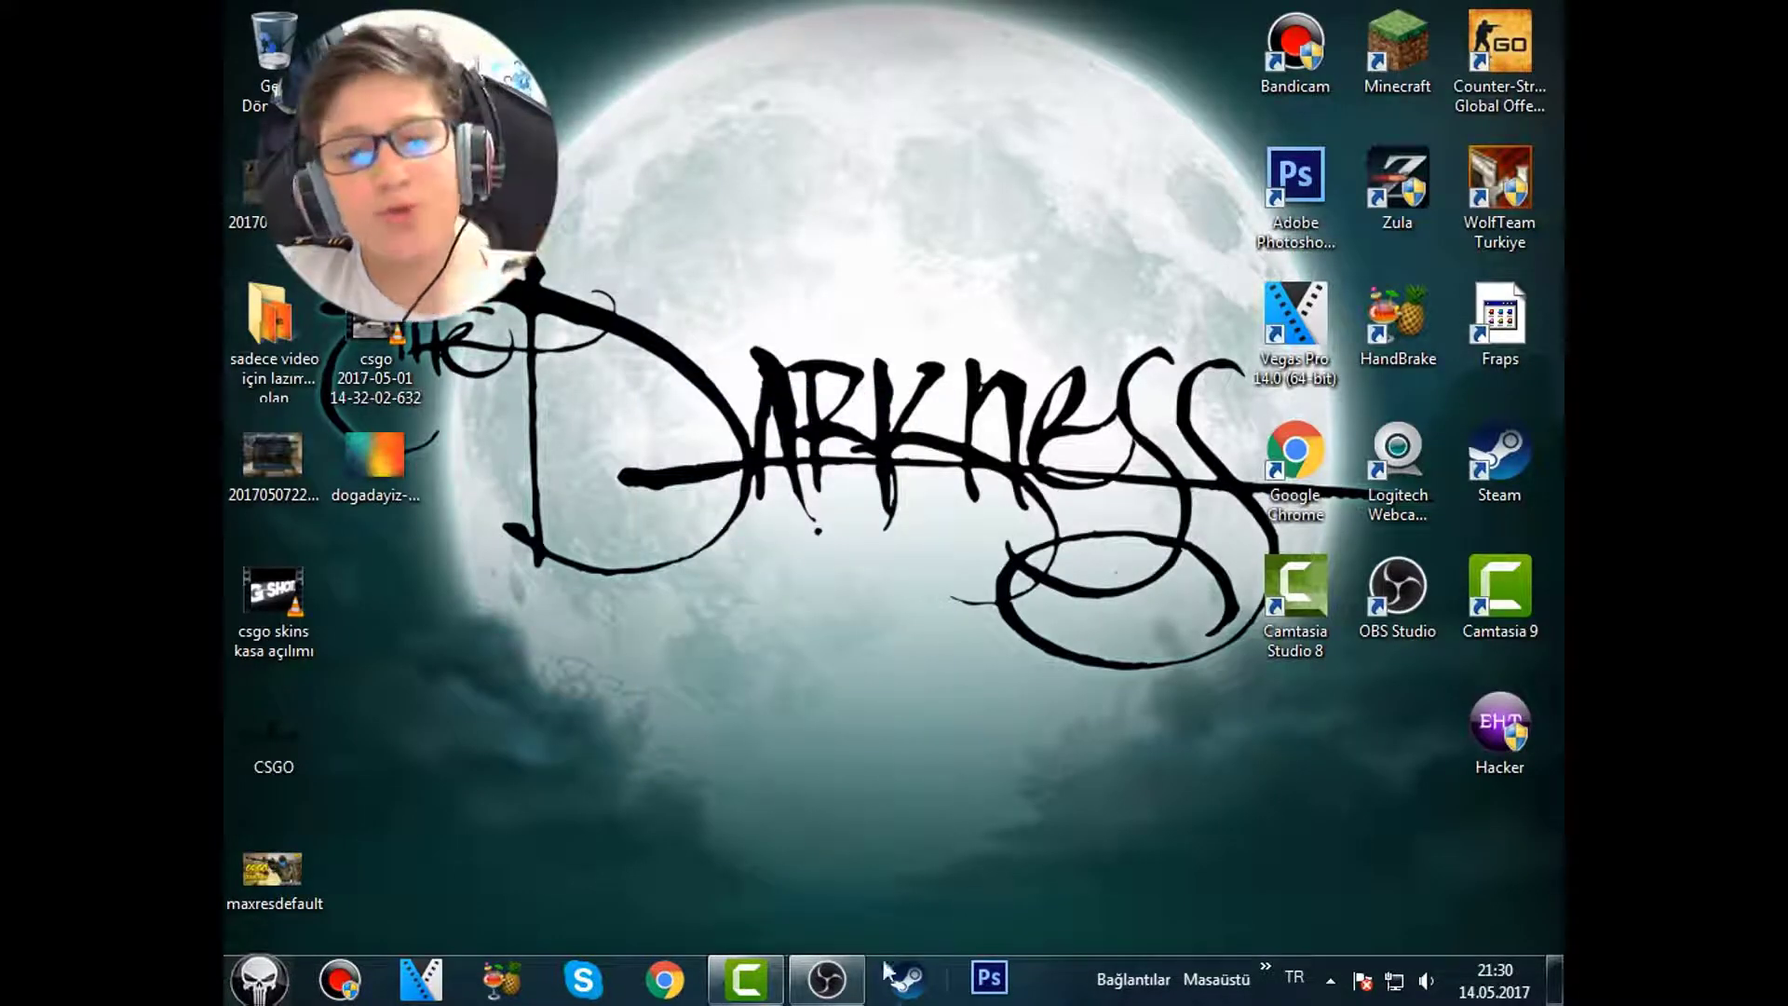
pyautogui.click(826, 978)
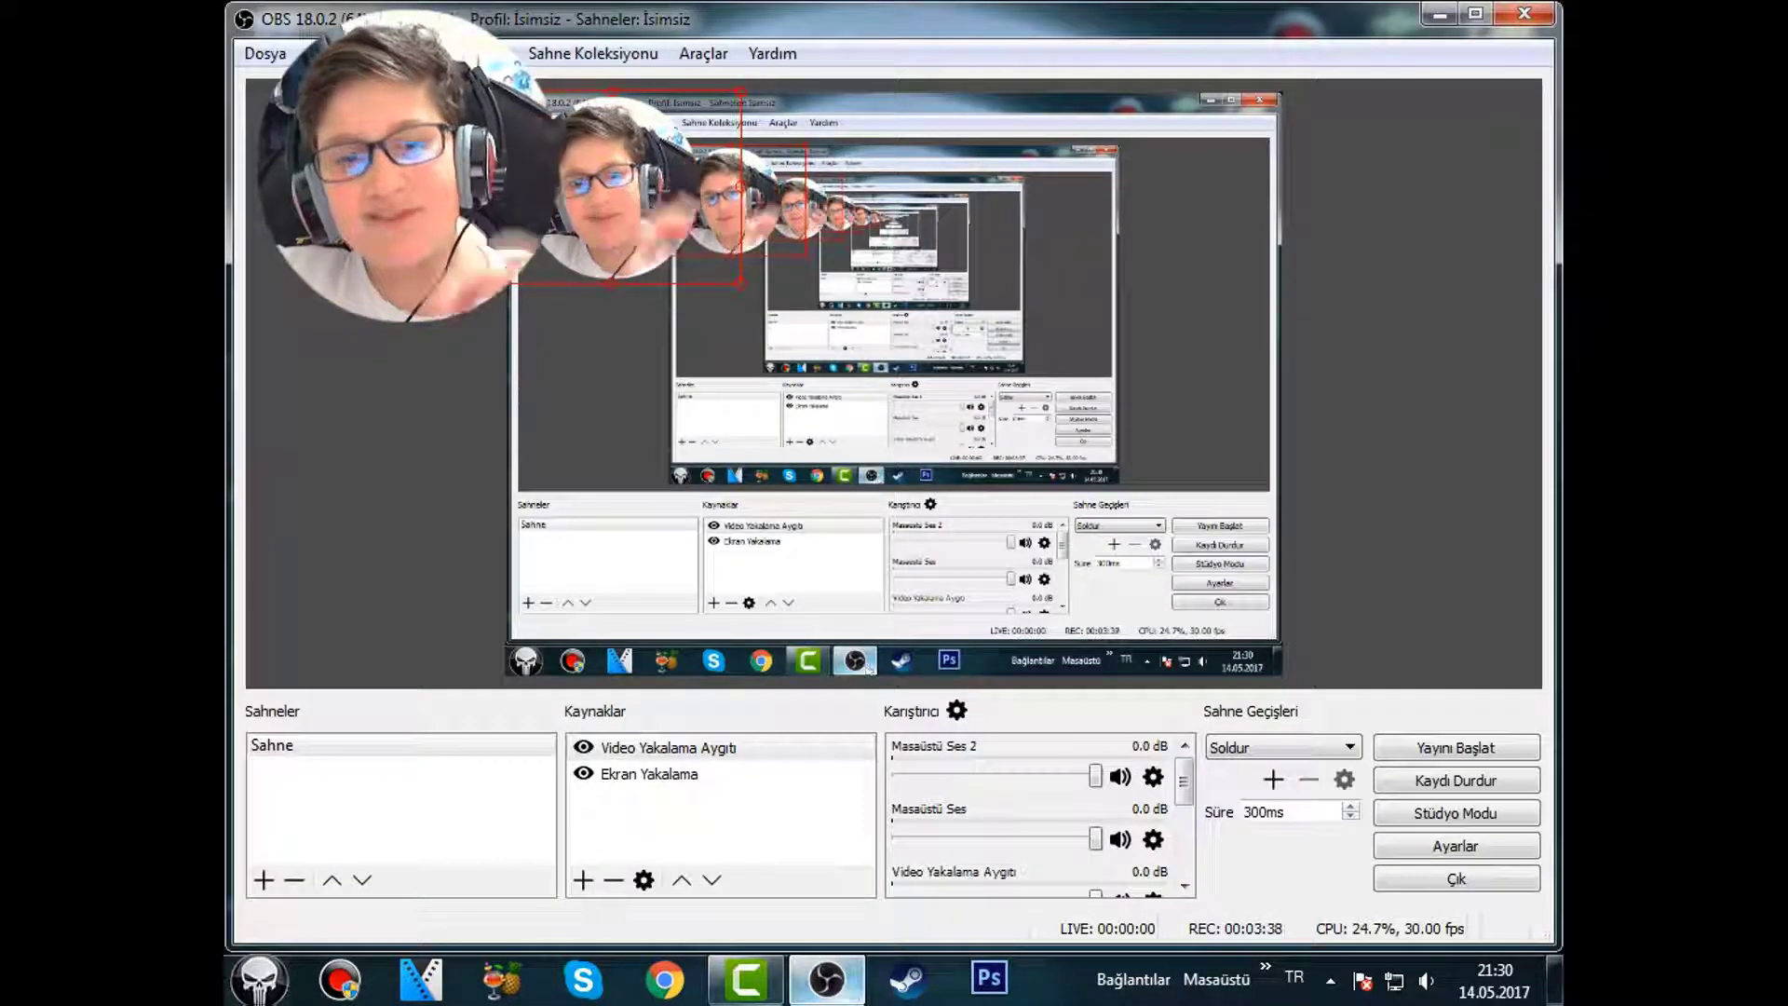
pyautogui.click(826, 978)
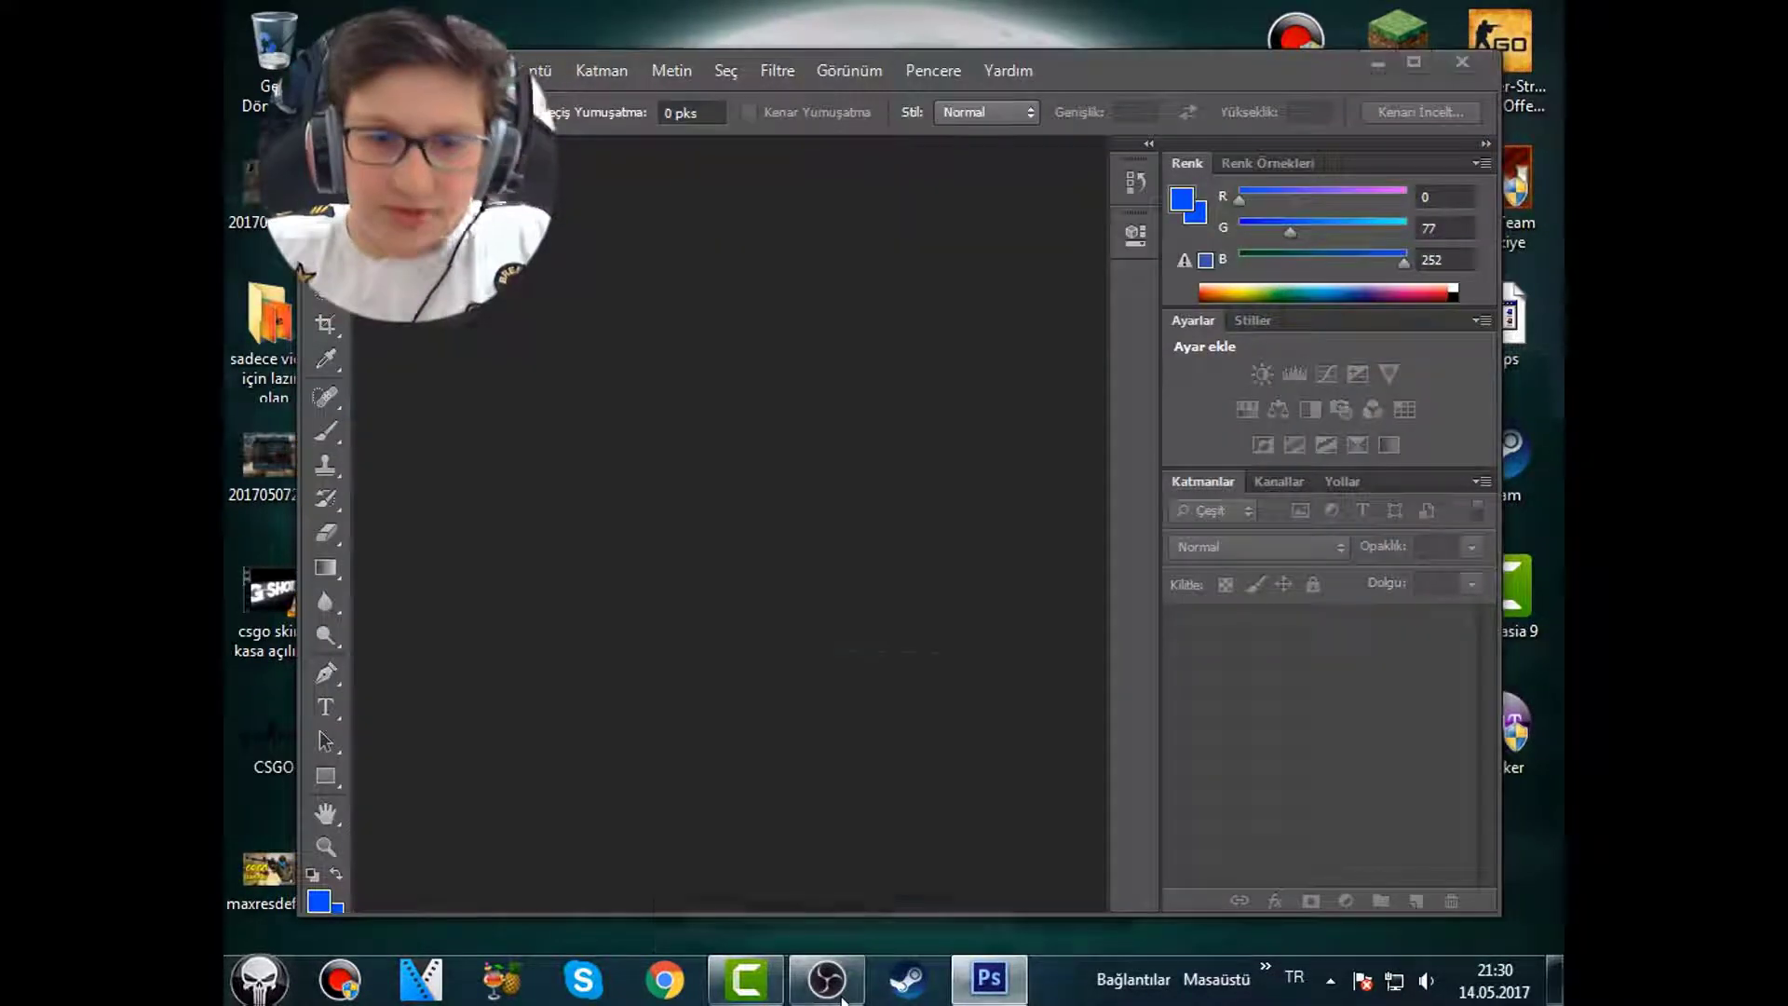
pyautogui.click(841, 993)
pyautogui.click(841, 993)
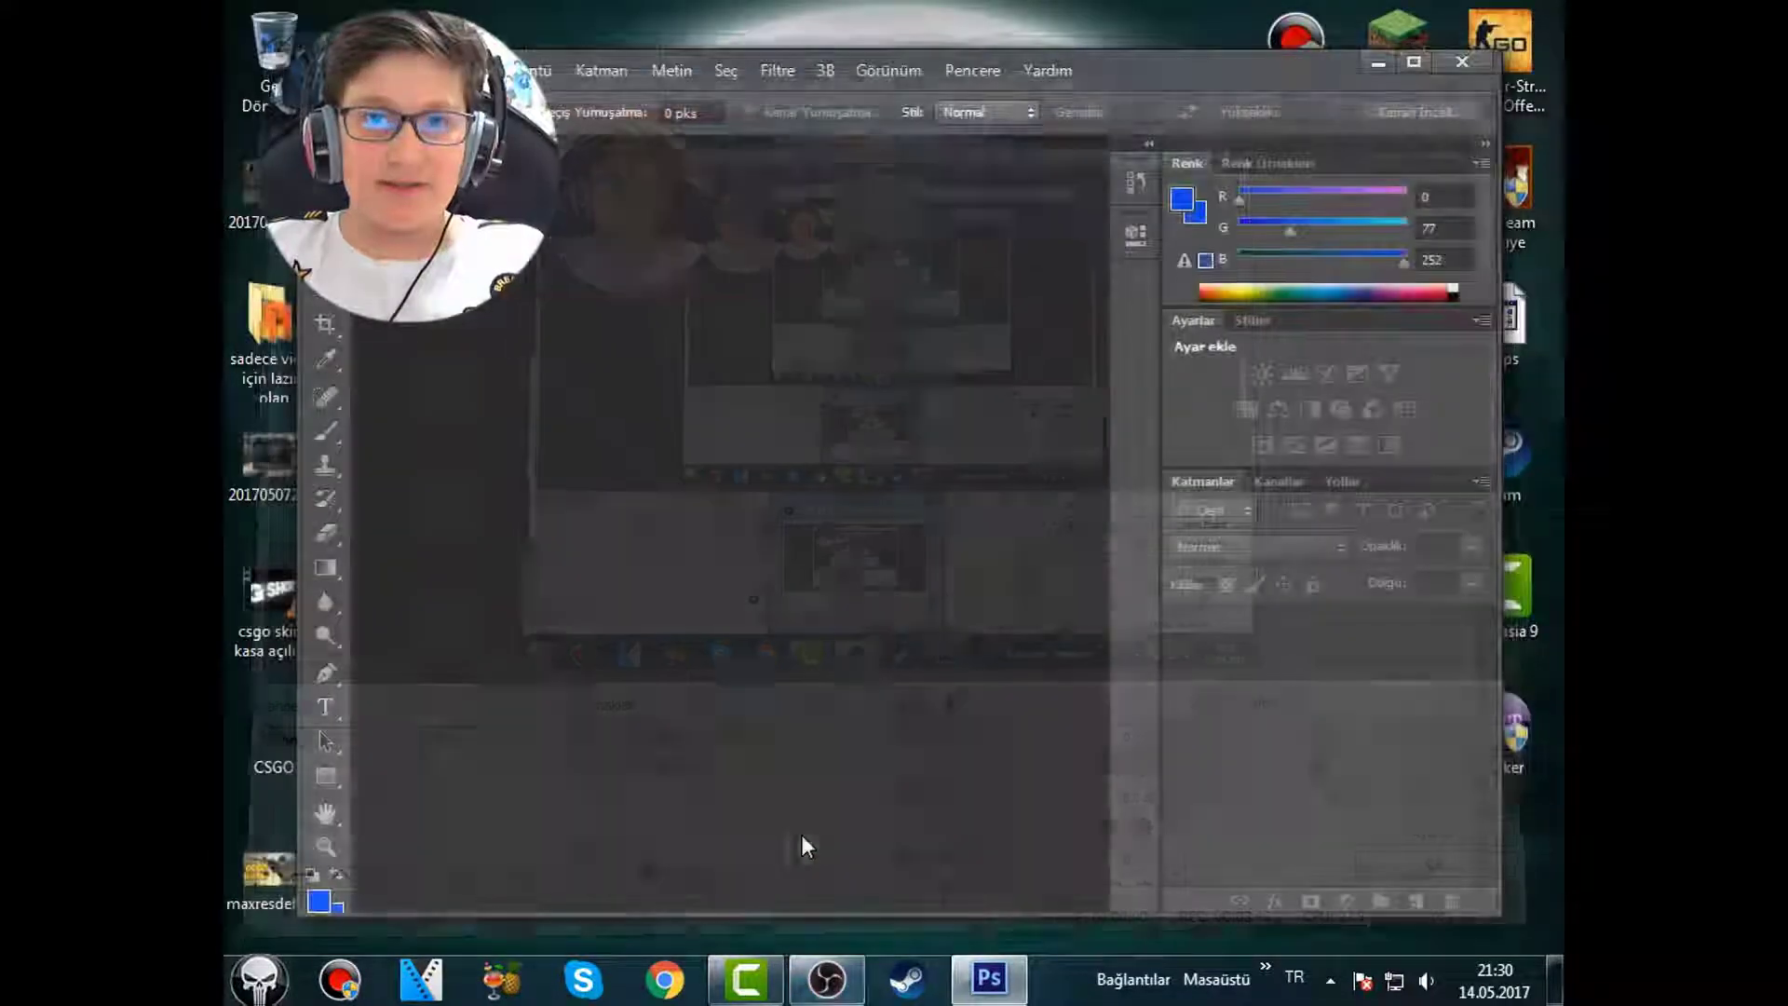
# Move the Photoshop window aside and open the dogadayiz-arkaplan image from the desktop in it.
pyautogui.moveTo(1132, 78); pyautogui.dragTo(1313, 52)
pyautogui.moveTo(376, 454); pyautogui.dragTo(876, 591)
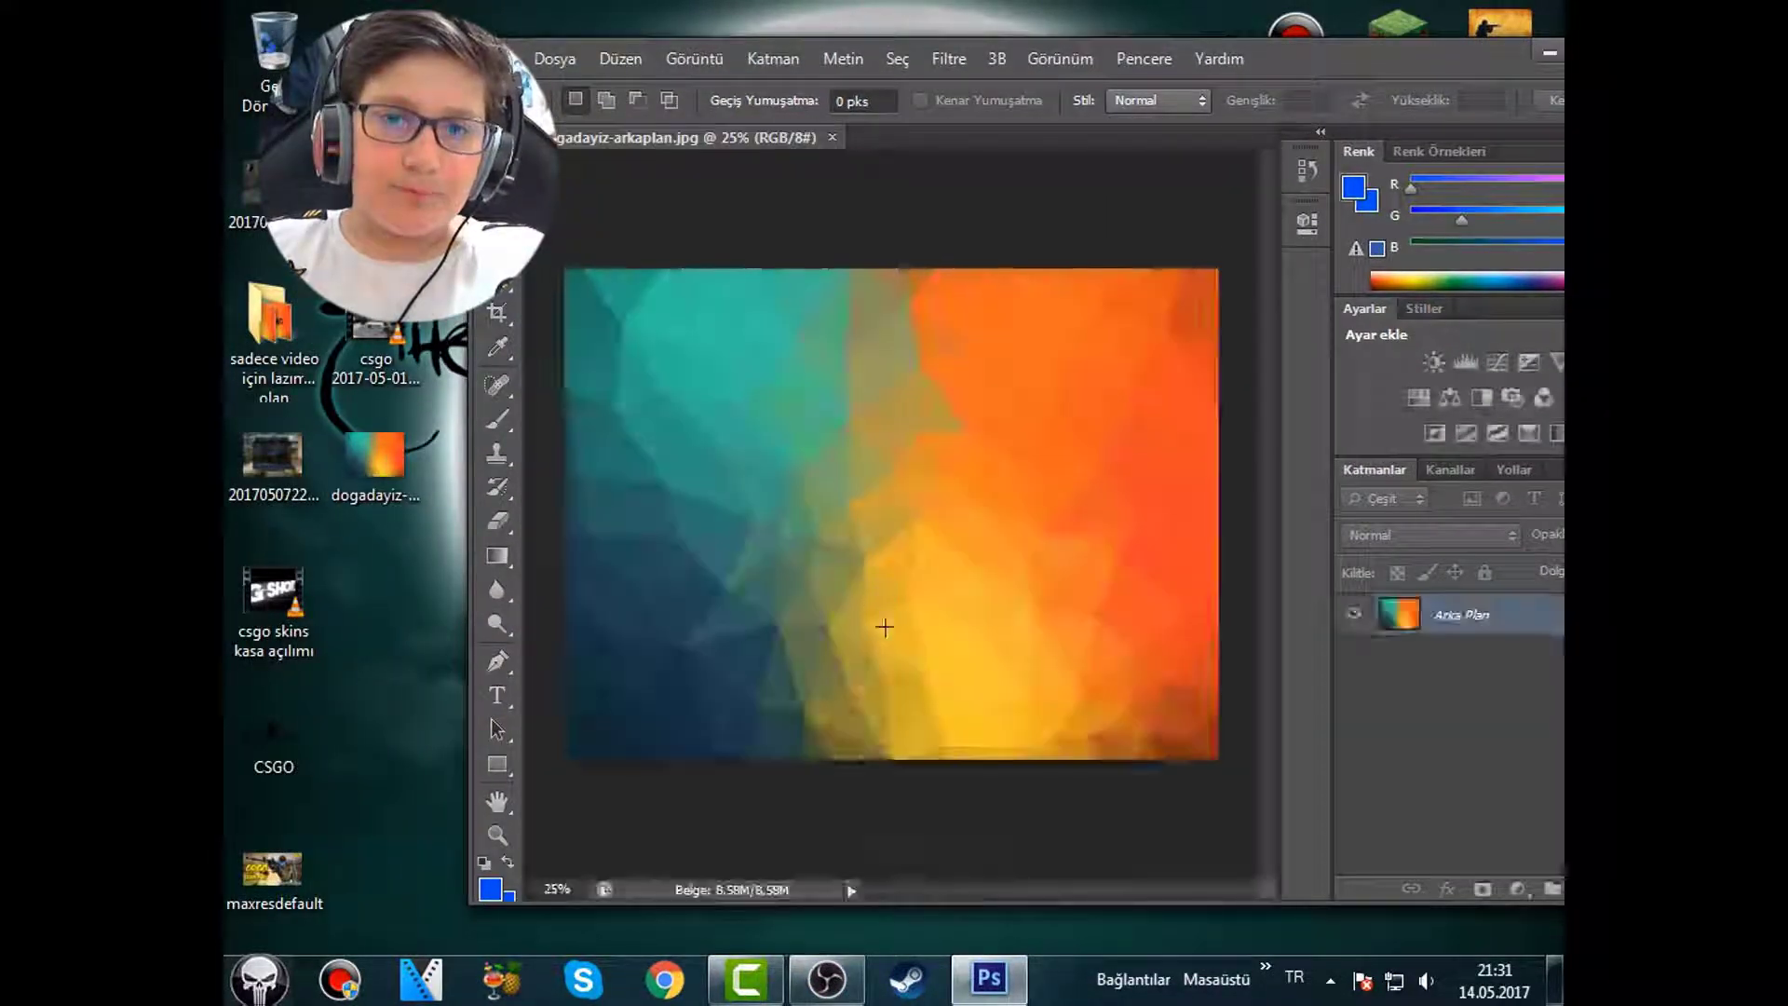
pyautogui.moveTo(265, 898); pyautogui.dragTo(445, 890)
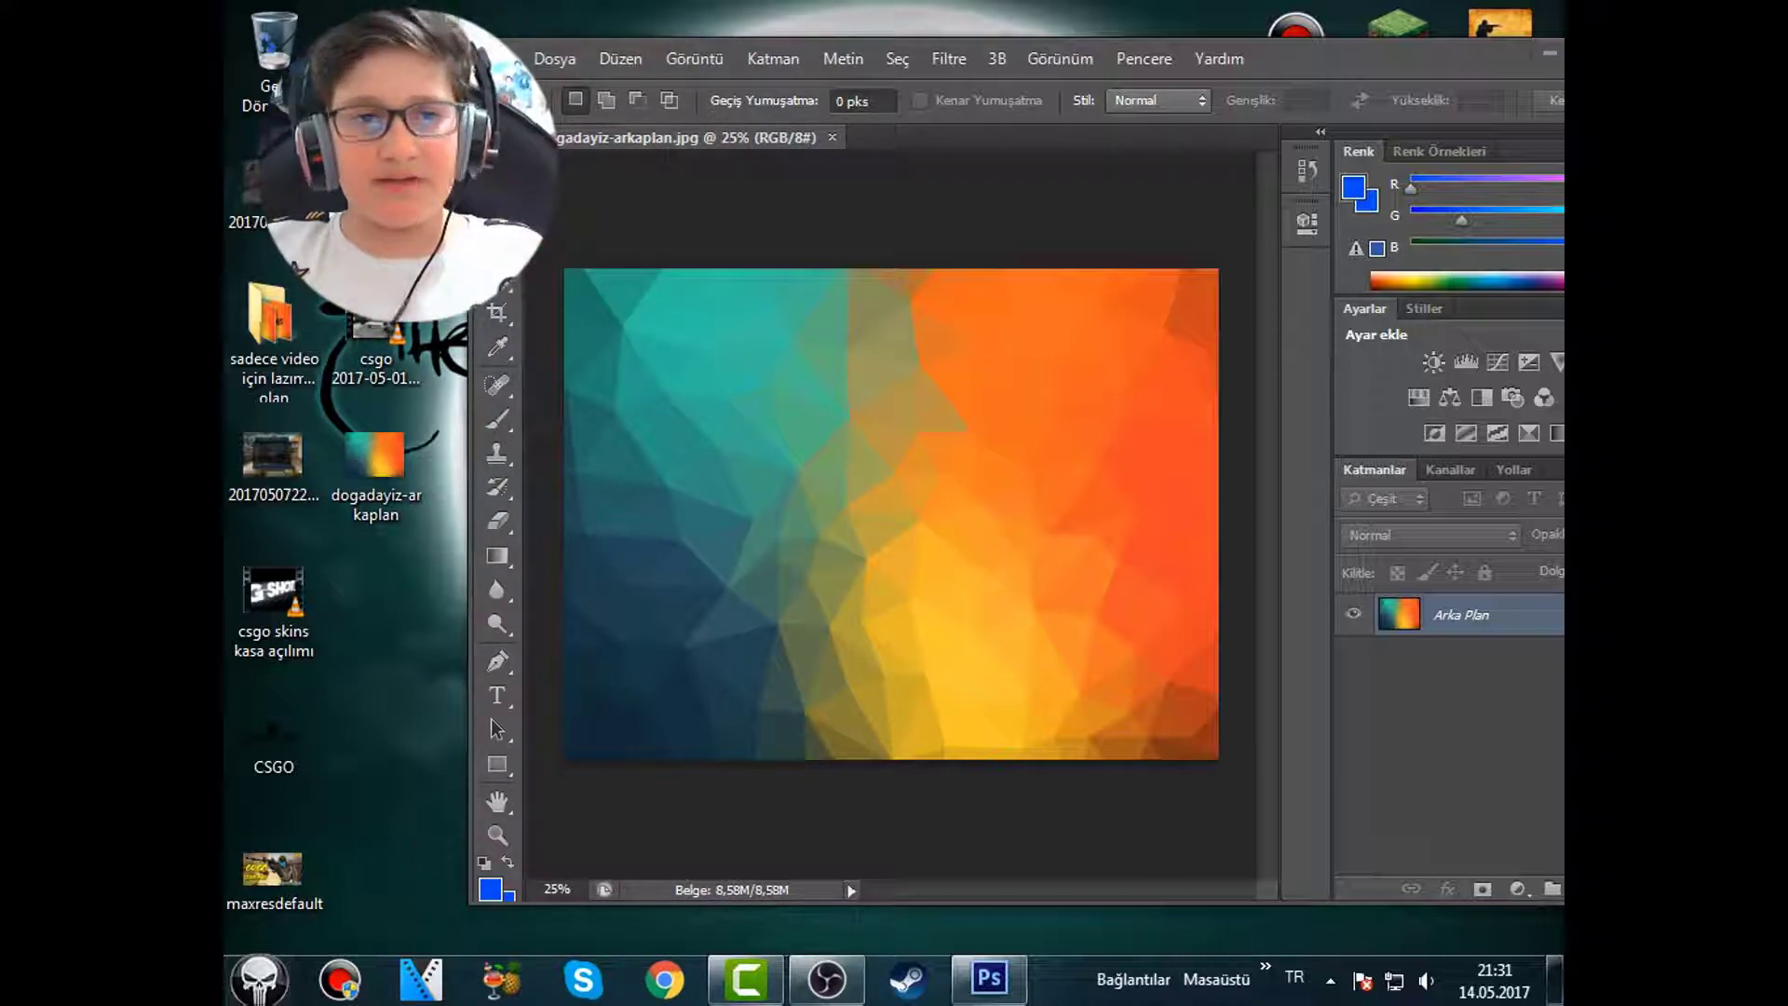
pyautogui.click(610, 277)
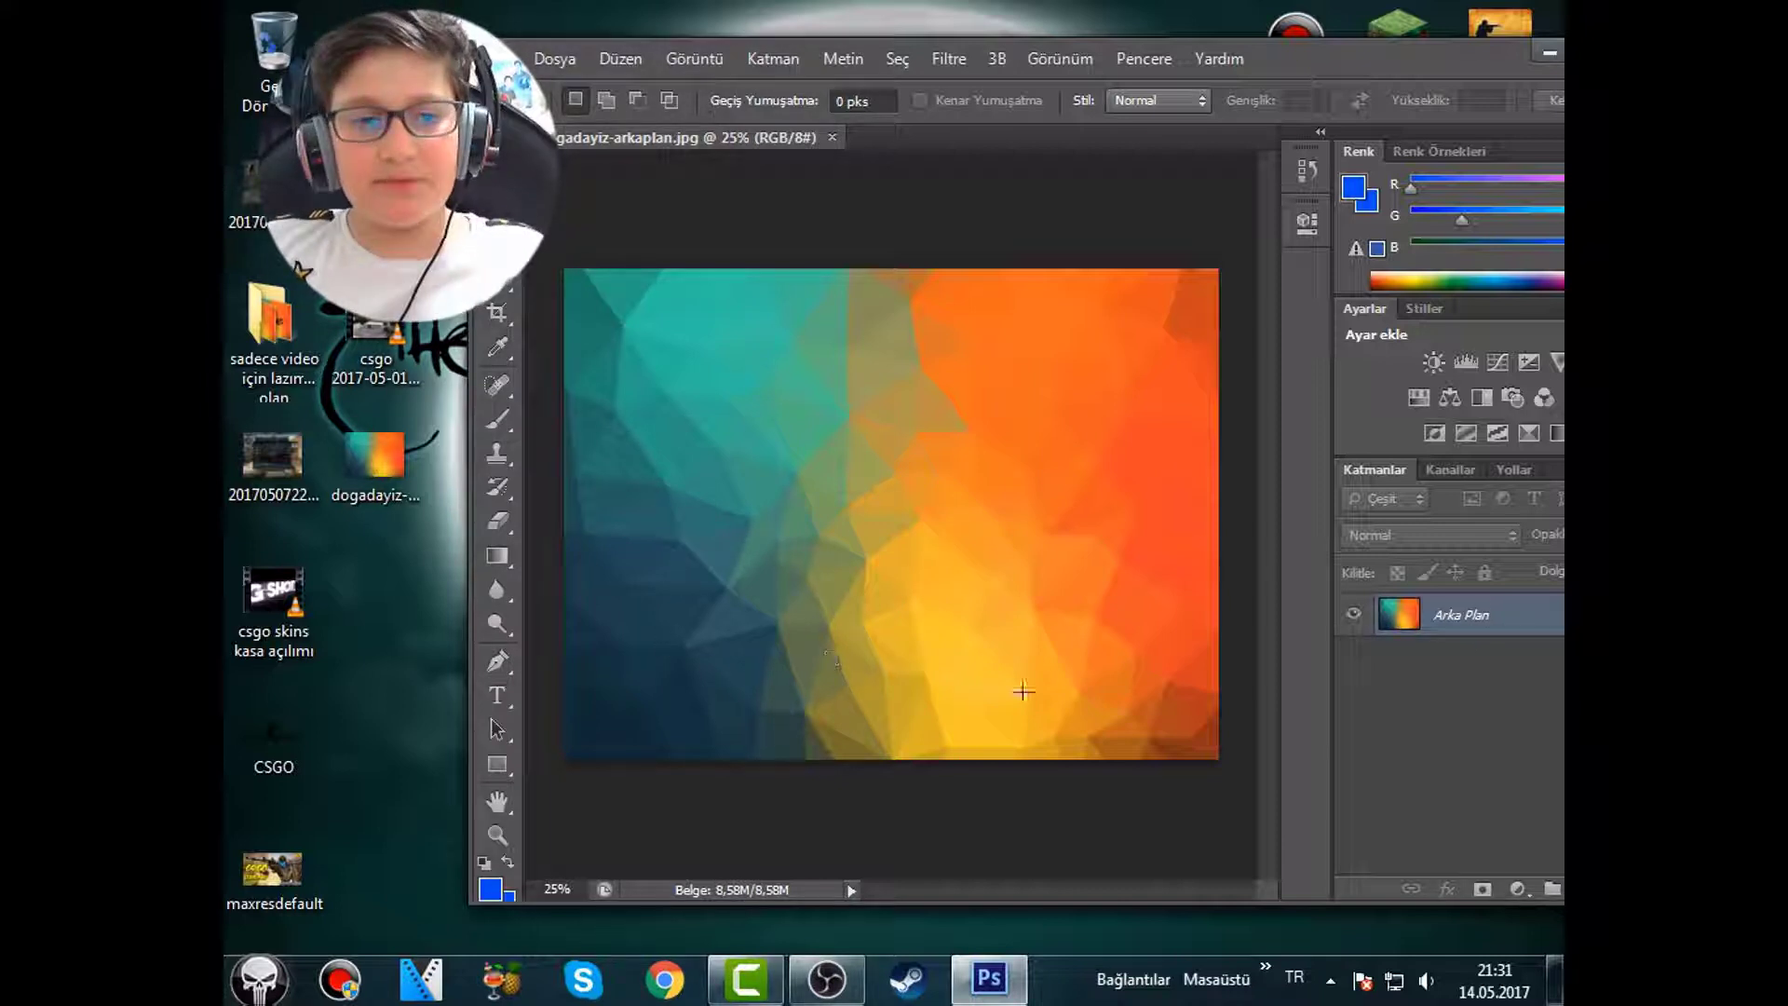
# Convert the locked Arka Plan background into a regular layer with the default settings.
pyautogui.rightClick(1431, 622)
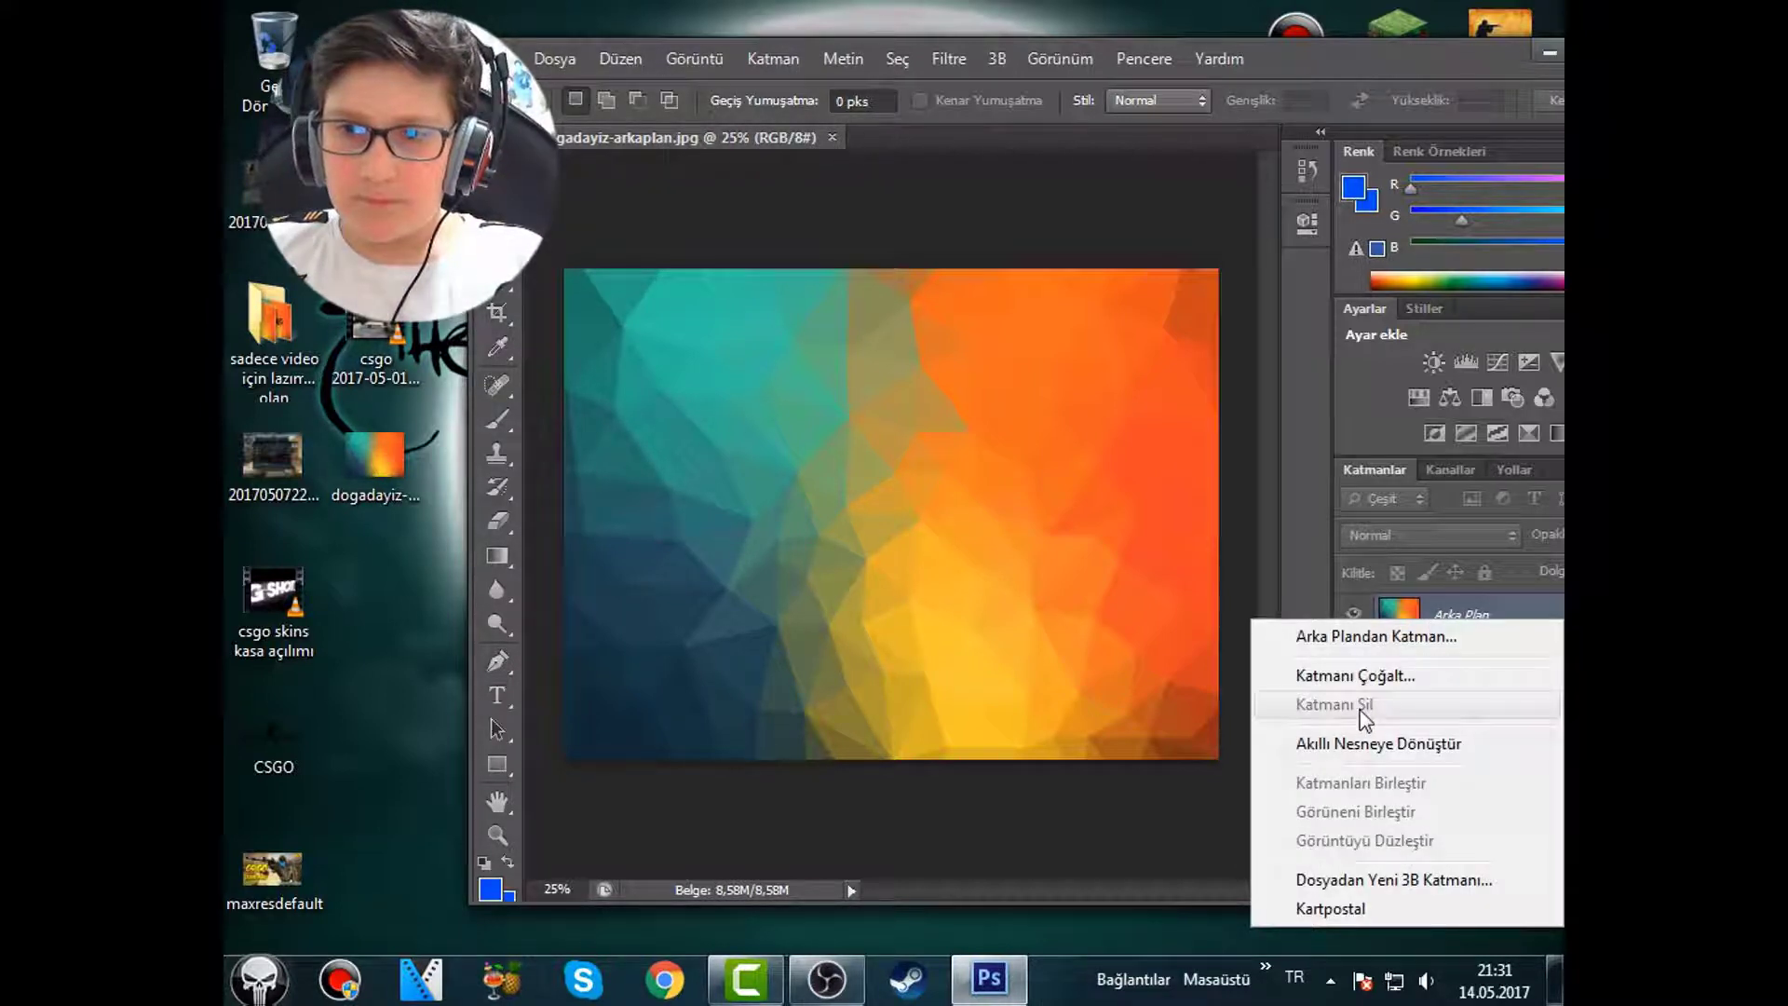
pyautogui.click(1245, 786)
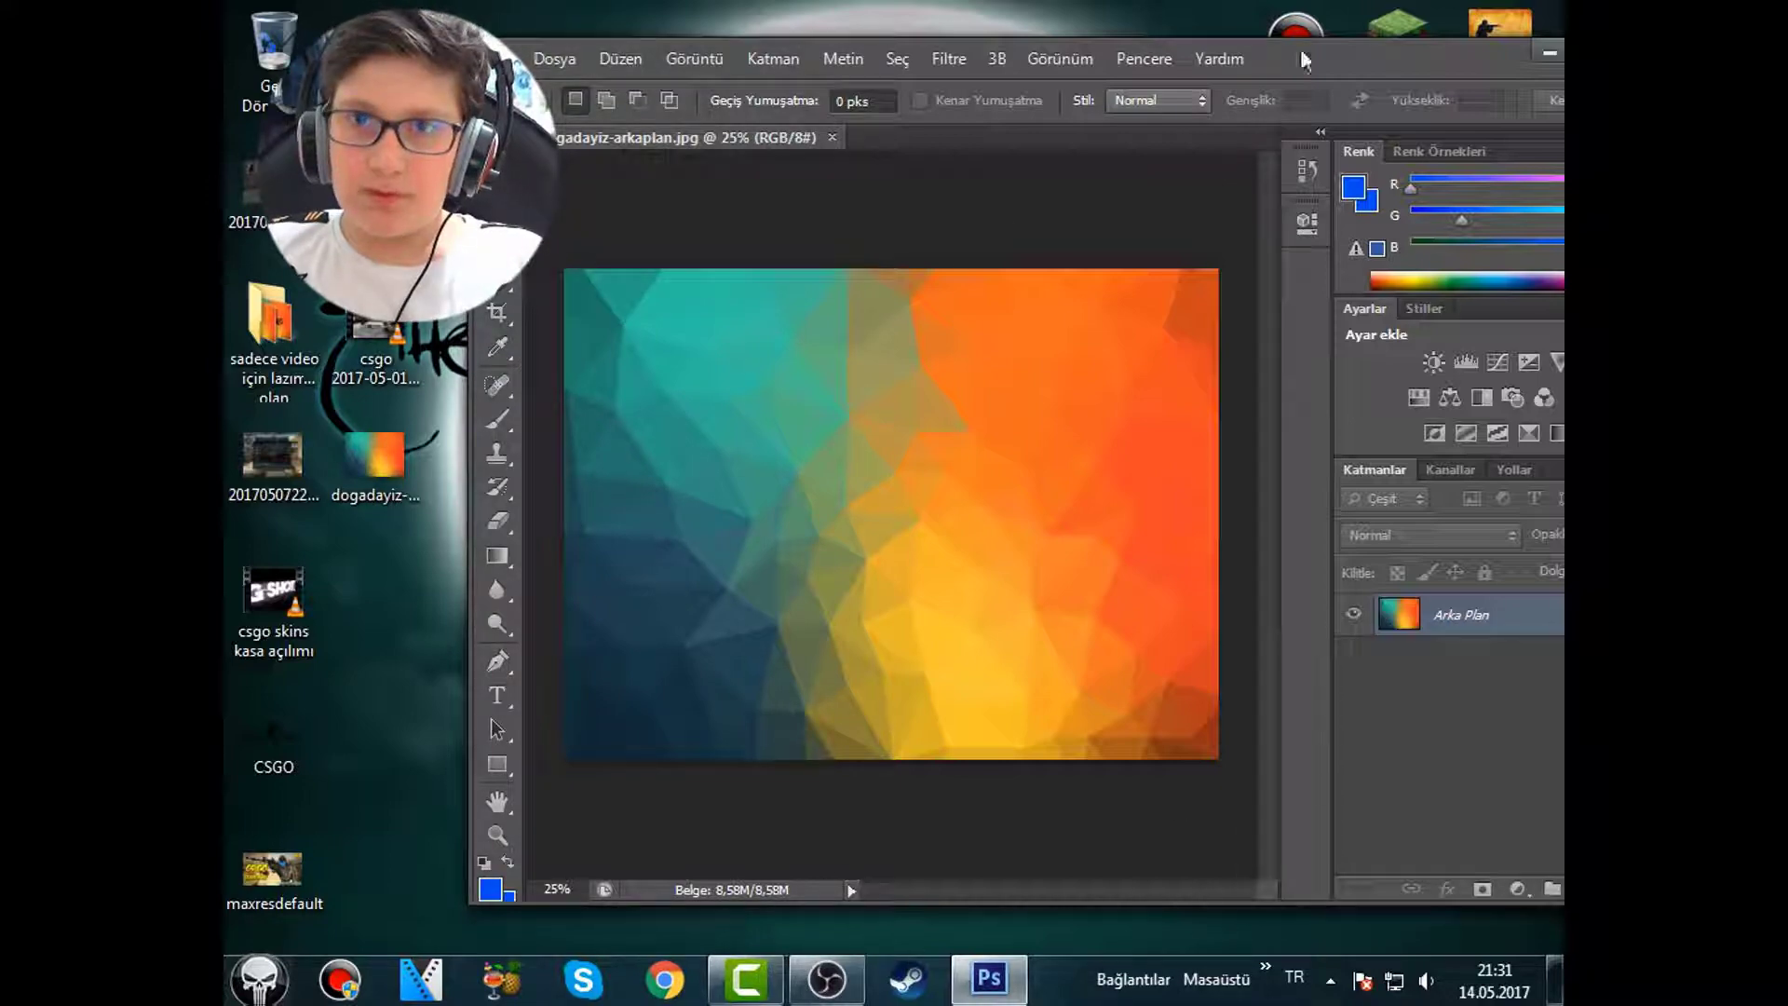
pyautogui.moveTo(1300, 58); pyautogui.dragTo(1114, 70)
pyautogui.doubleClick(1316, 622)
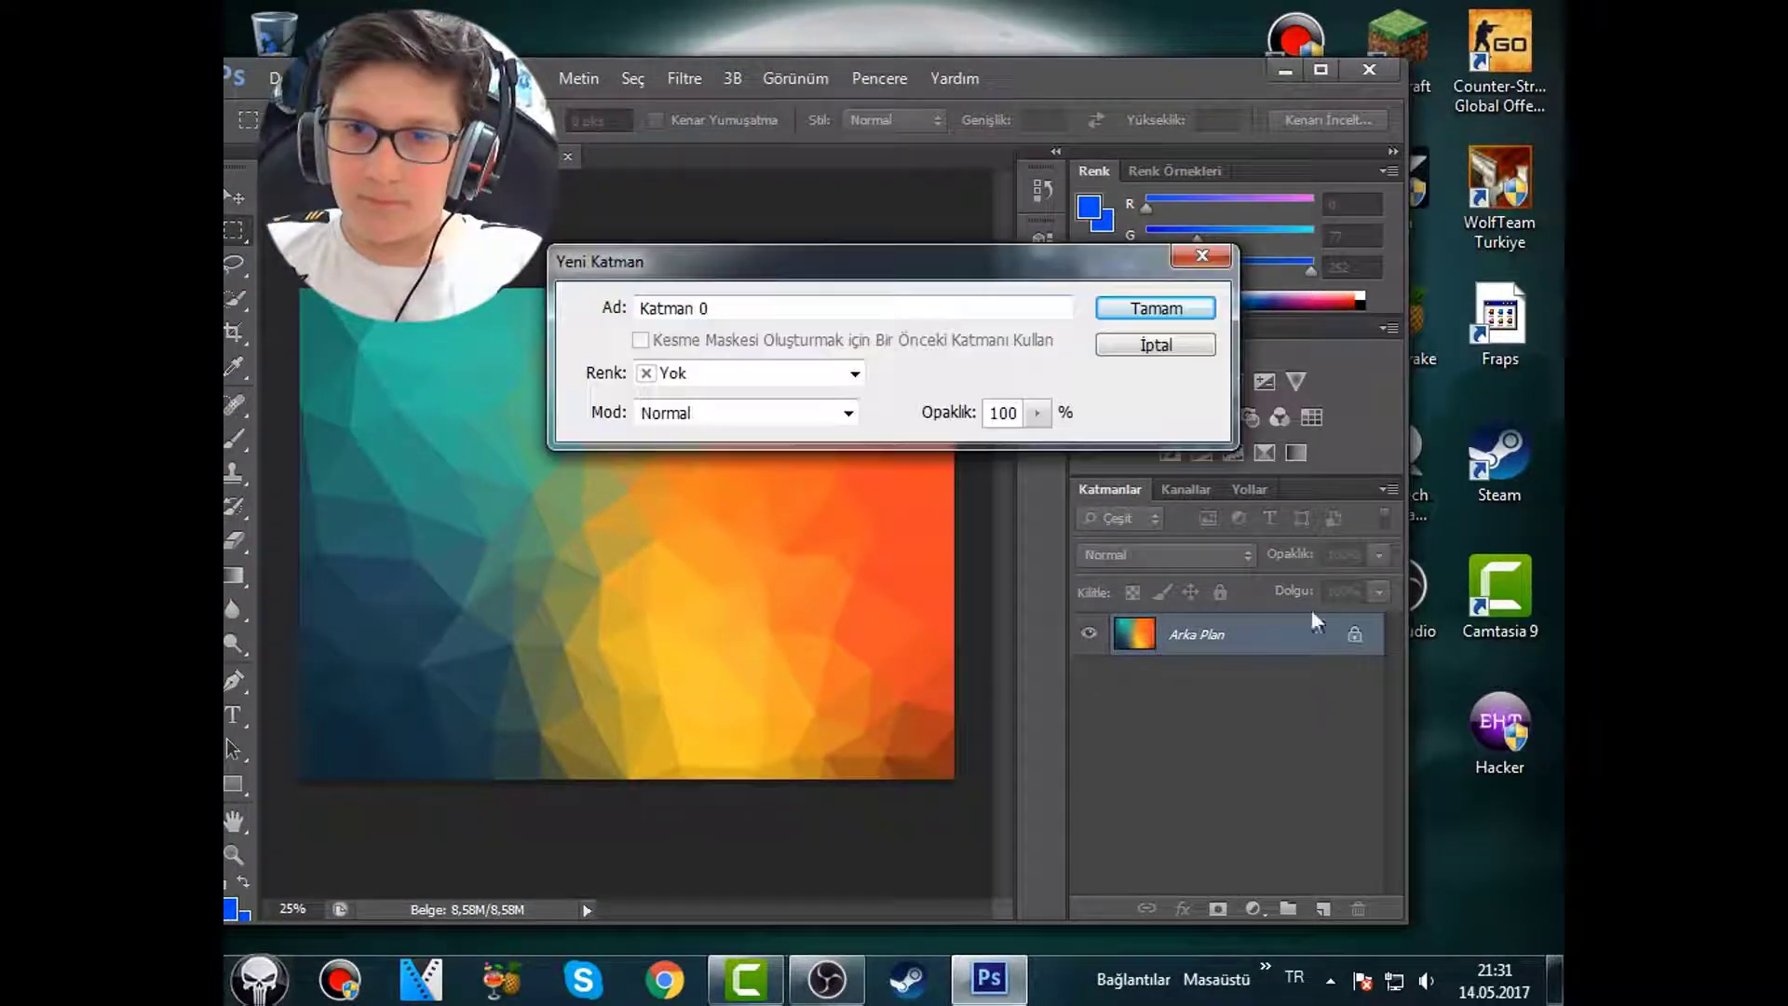
pyautogui.click(1163, 317)
pyautogui.rightClick(1155, 645)
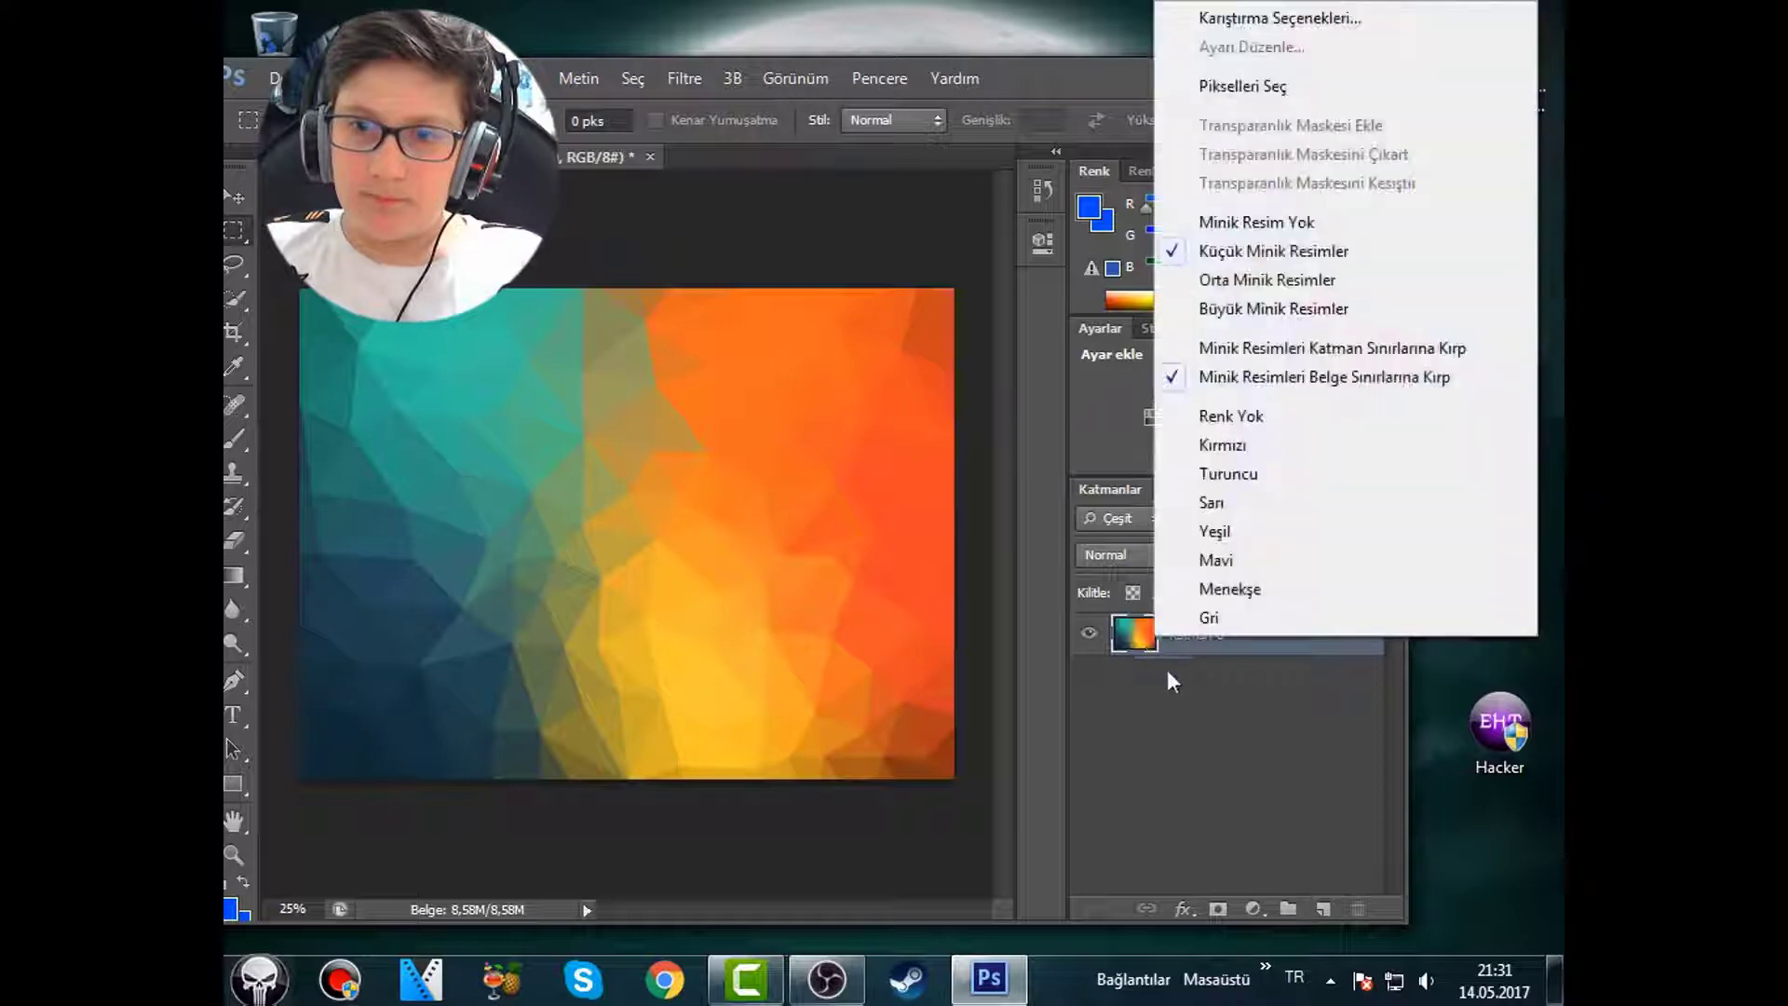
pyautogui.rightClick(1189, 652)
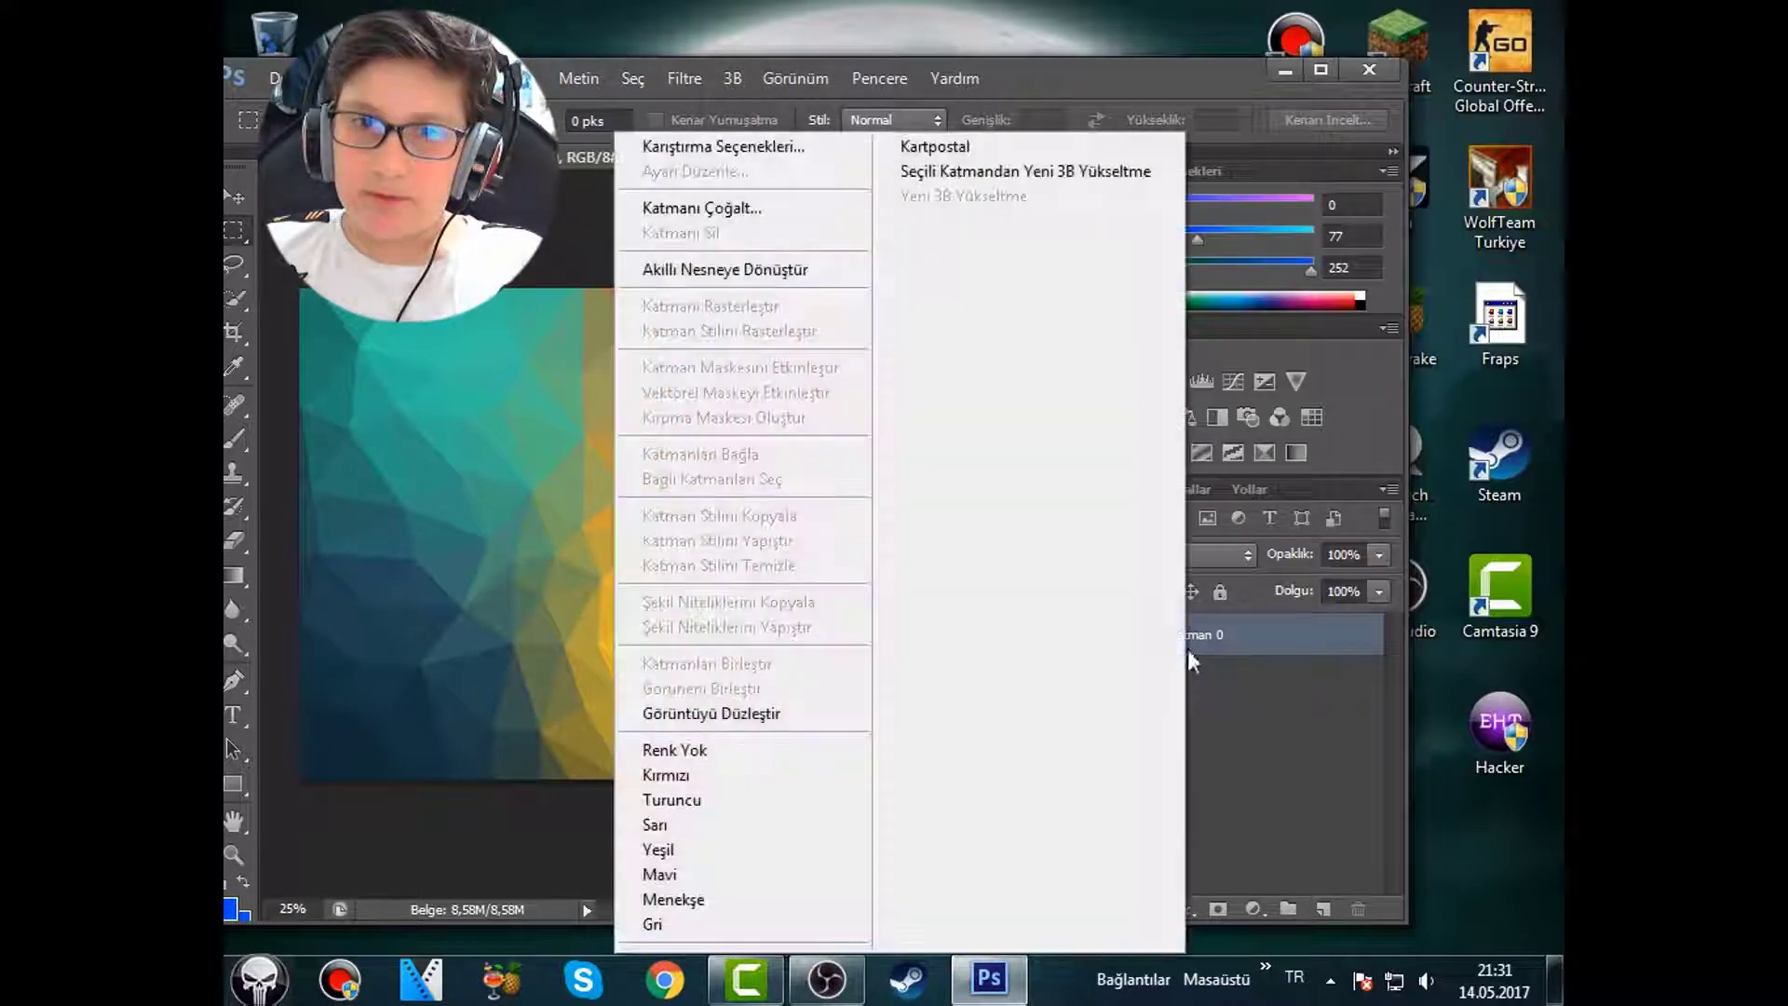
pyautogui.click(1213, 807)
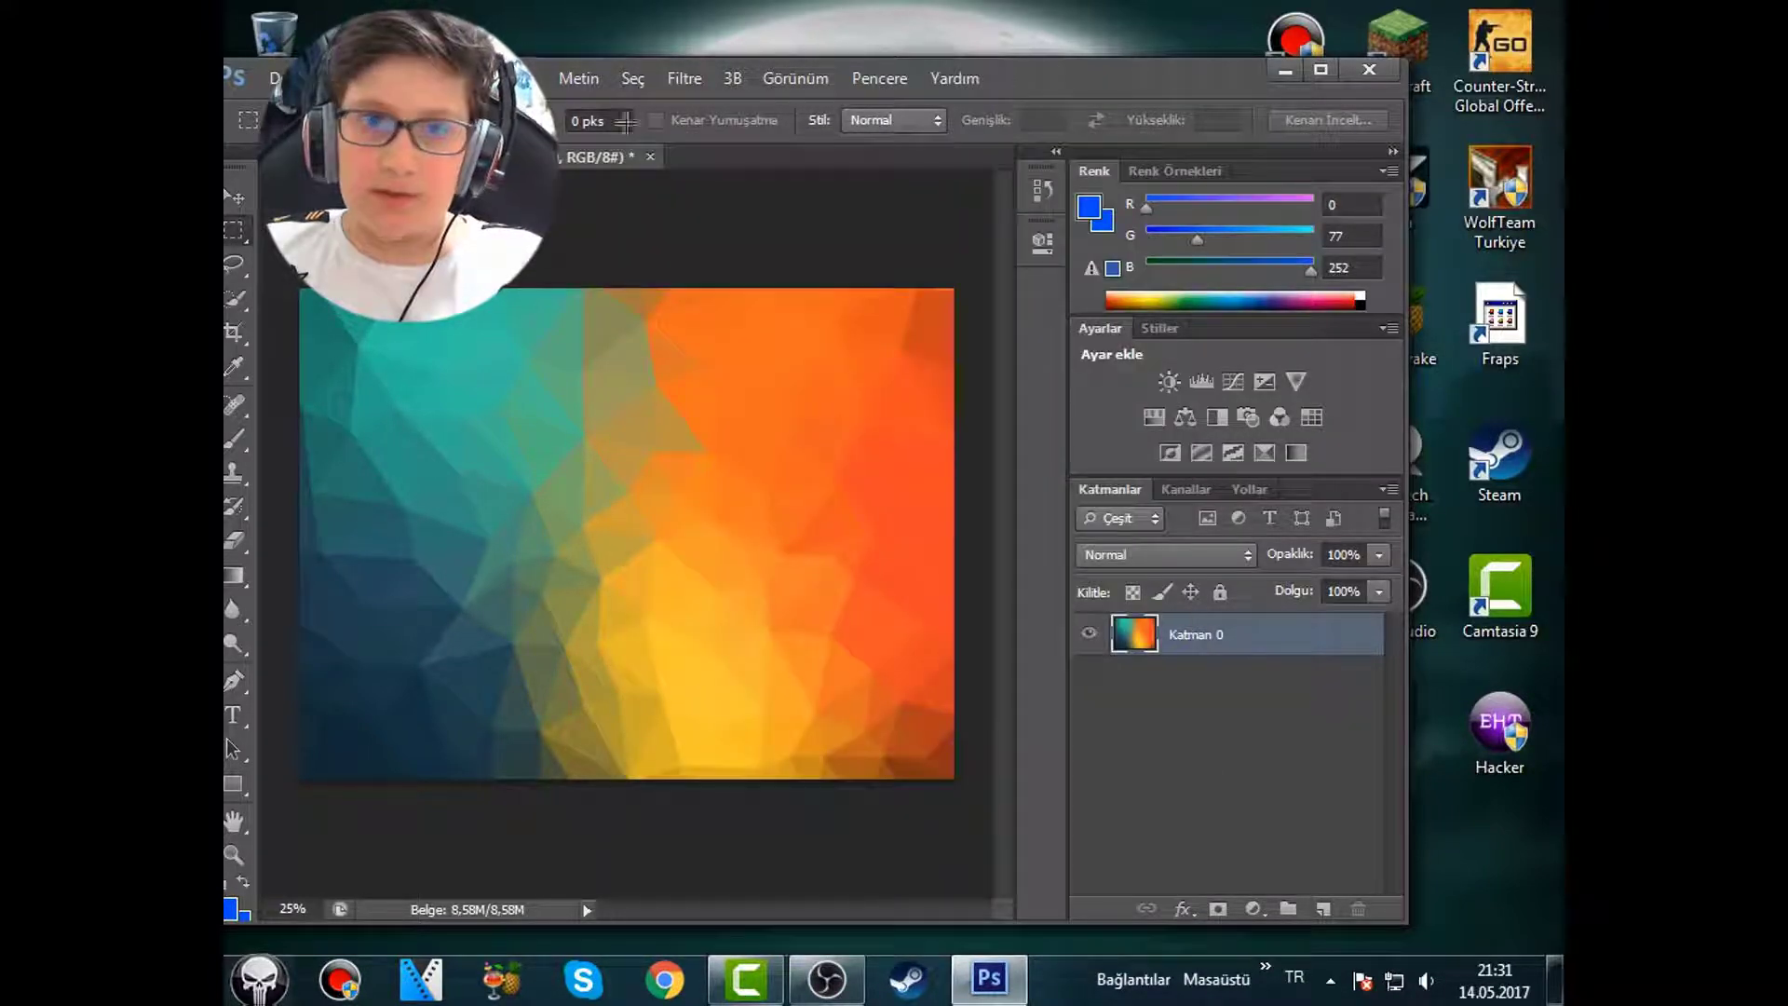
# Open the maxresdefault image from the desktop as a second document.
pyautogui.click(279, 79)
pyautogui.click(298, 128)
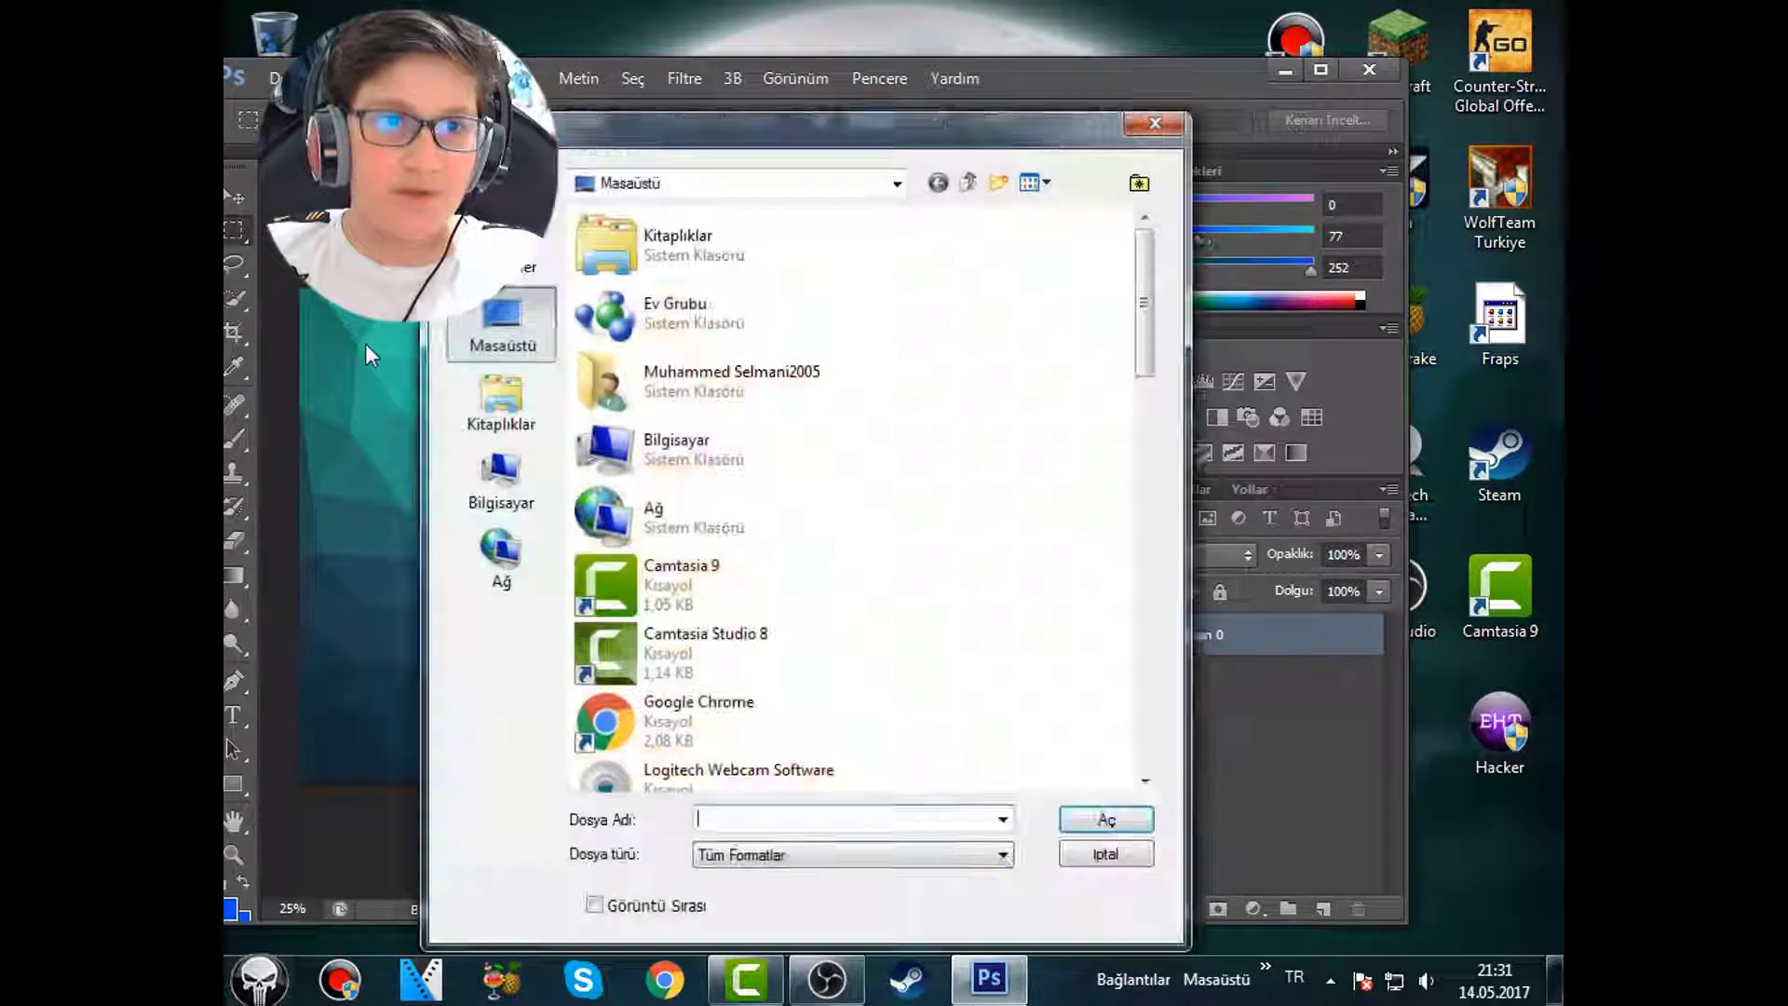
pyautogui.scroll(-10, 1025, 349)
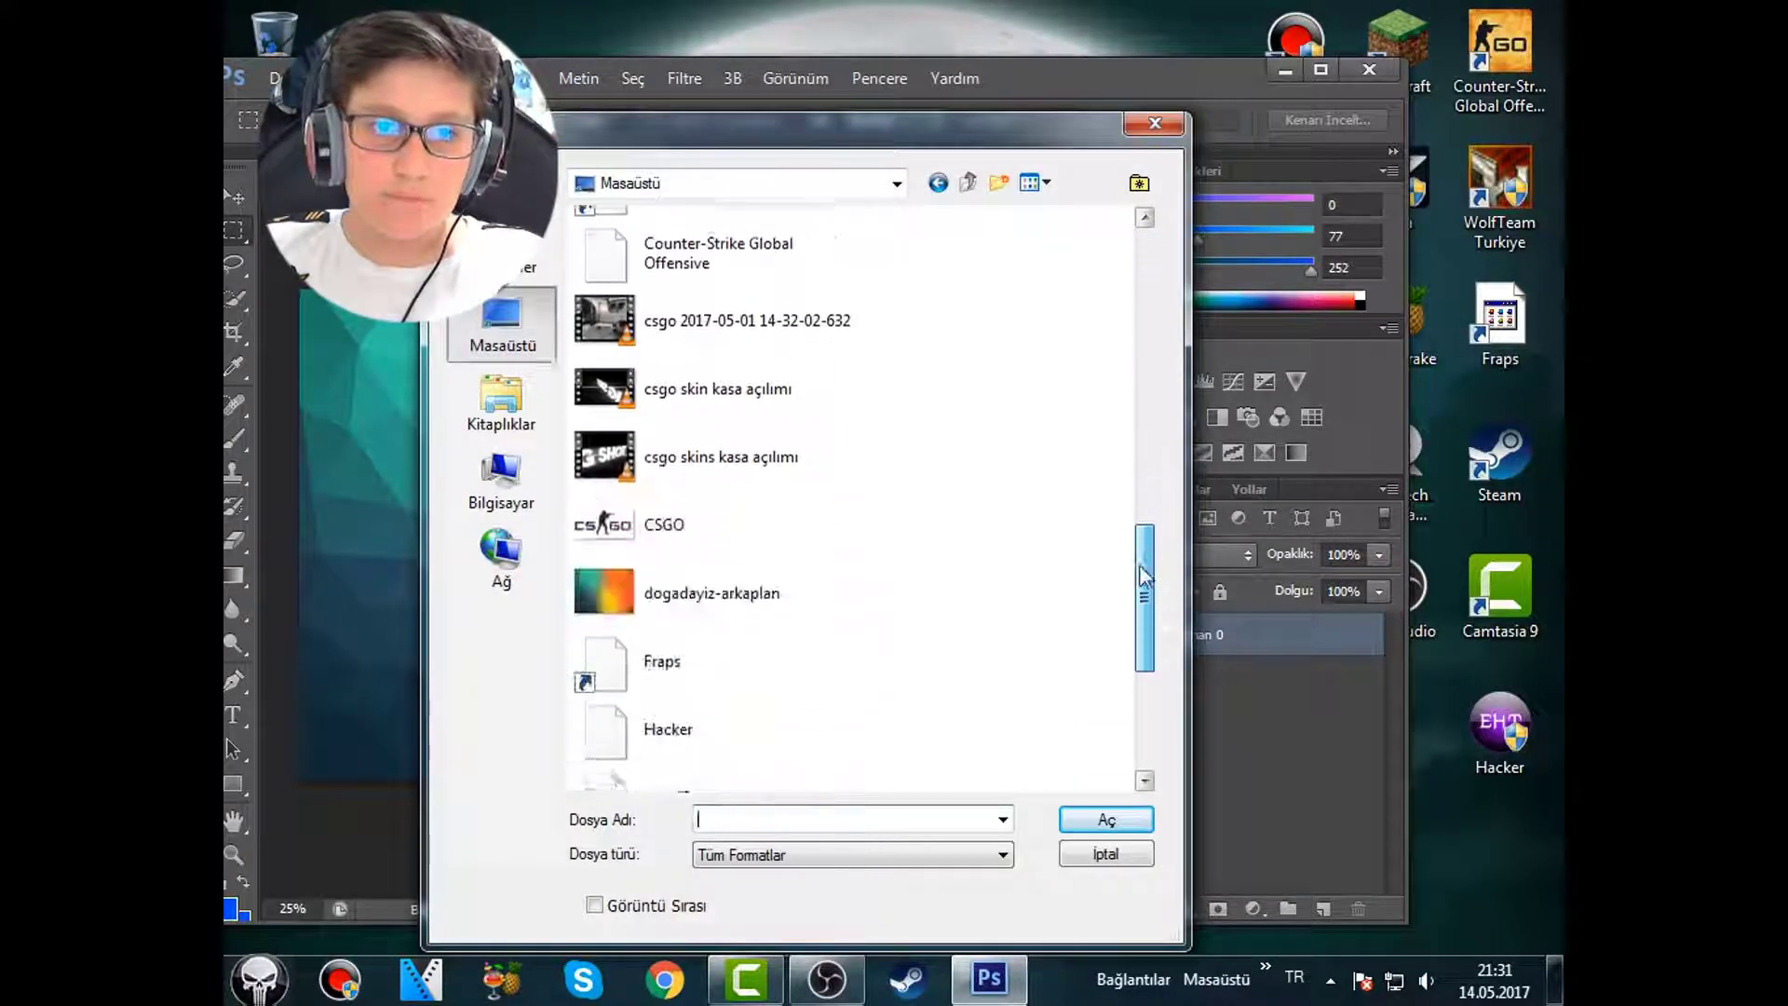
pyautogui.scroll(-4, 931, 559)
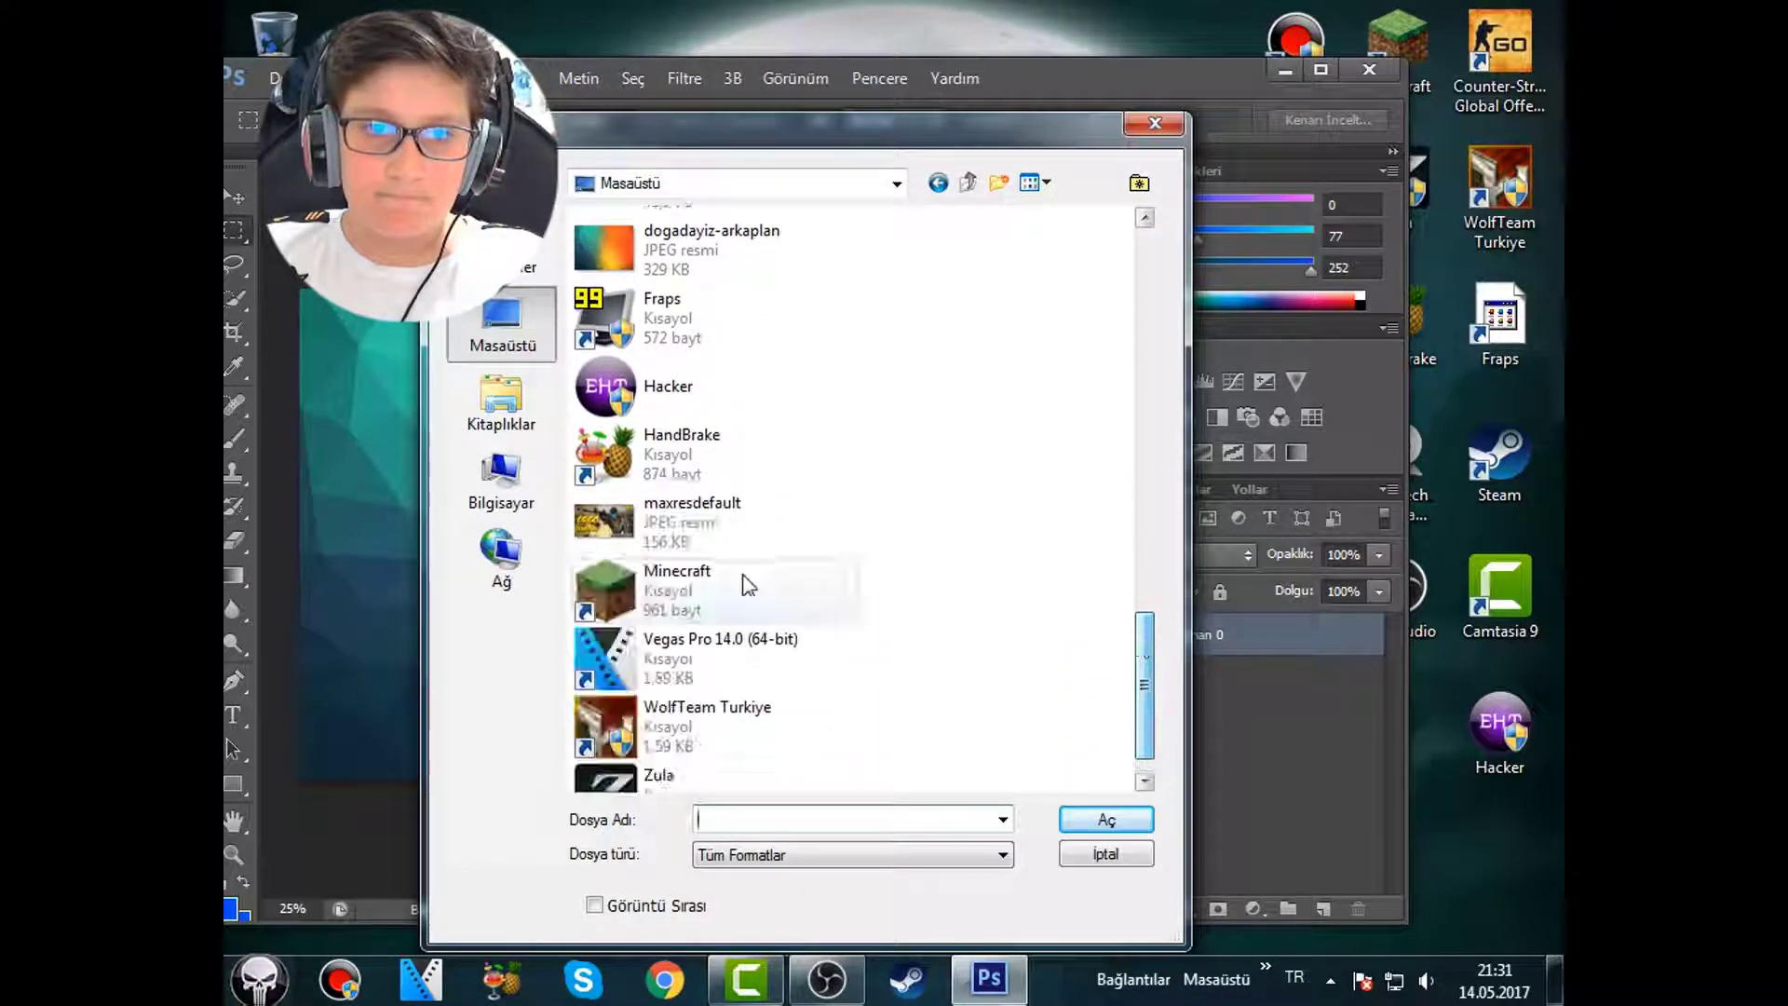
pyautogui.click(724, 549)
pyautogui.doubleClick(725, 549)
# Return to the dogadayiz-arkaplan document and move the Photoshop window aside to uncover the files on the desktop.
pyautogui.moveTo(991, 56); pyautogui.dragTo(1089, 62)
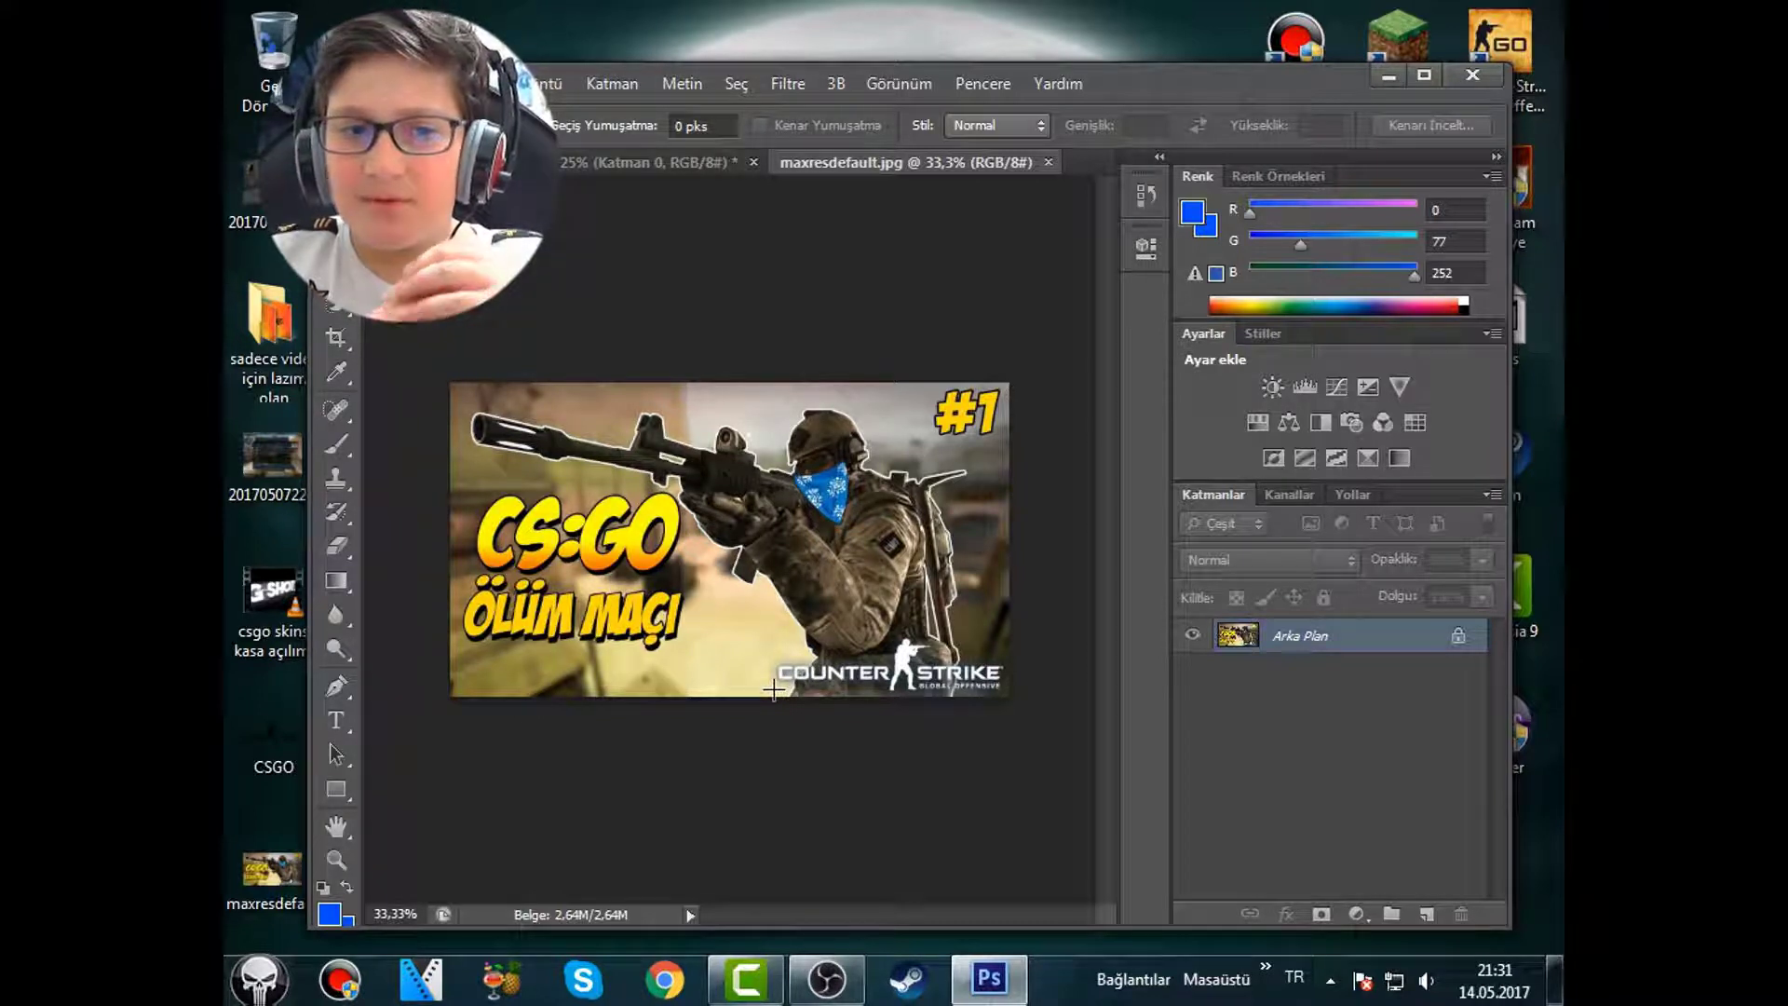
pyautogui.click(590, 163)
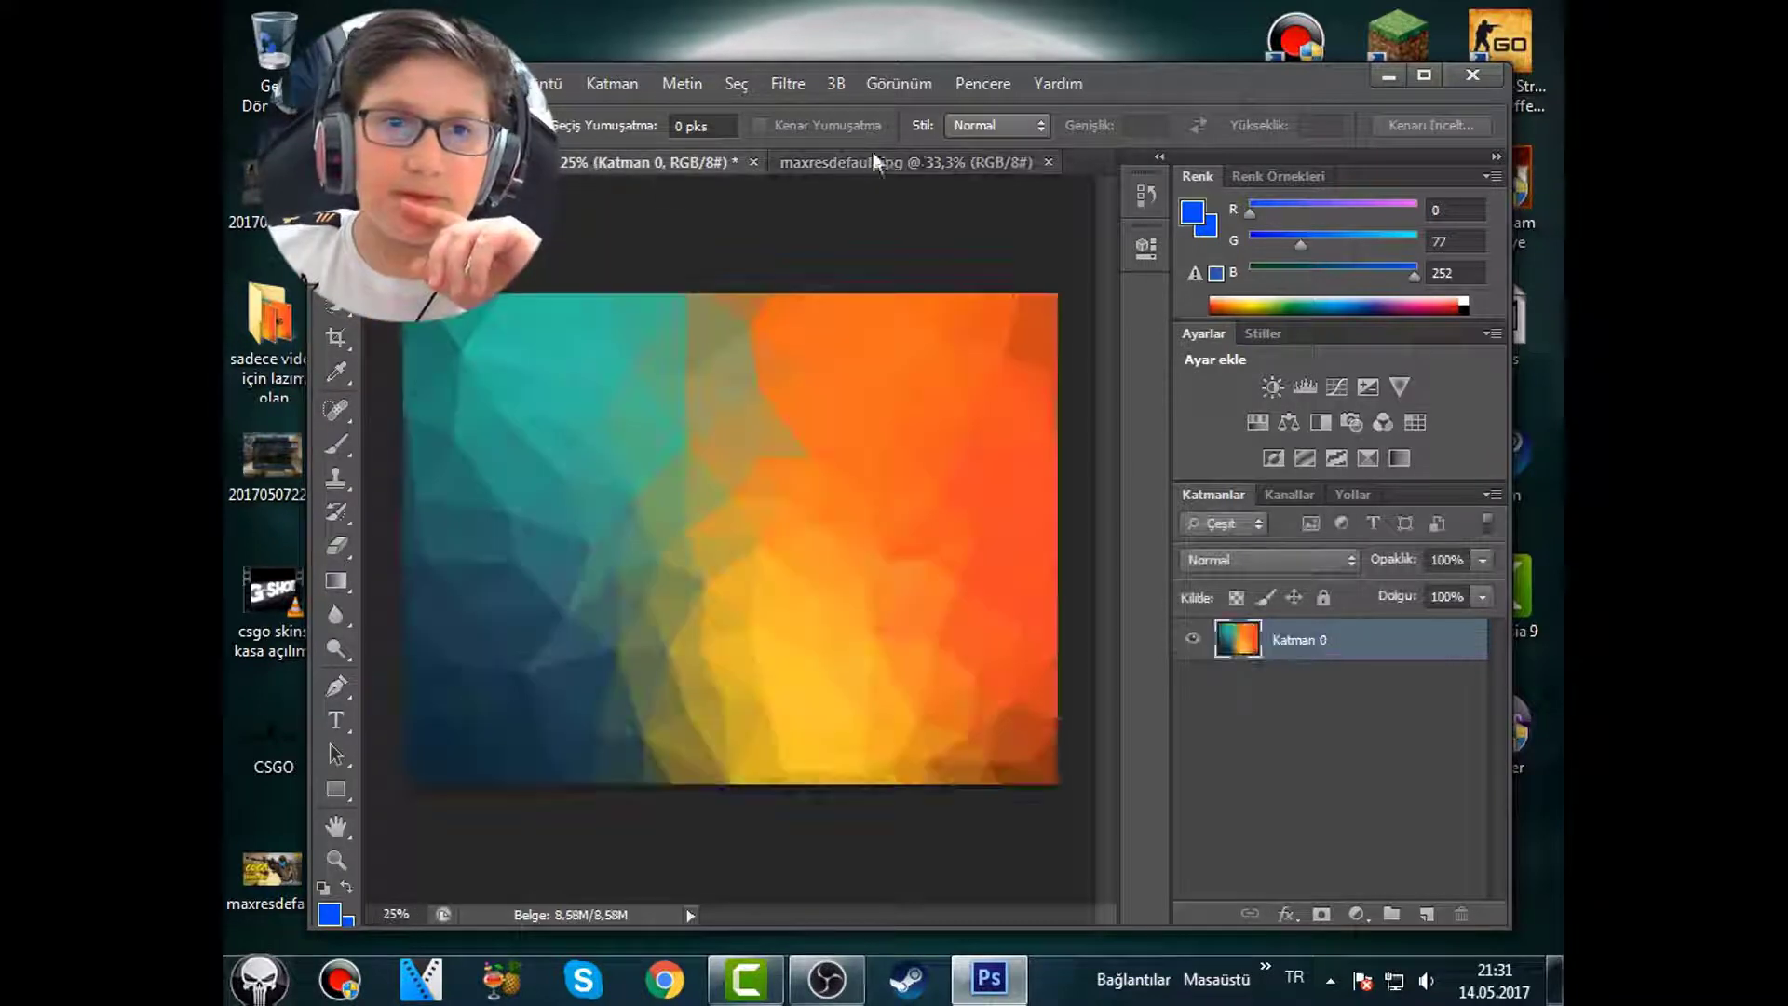
pyautogui.moveTo(1128, 87); pyautogui.dragTo(1184, 74)
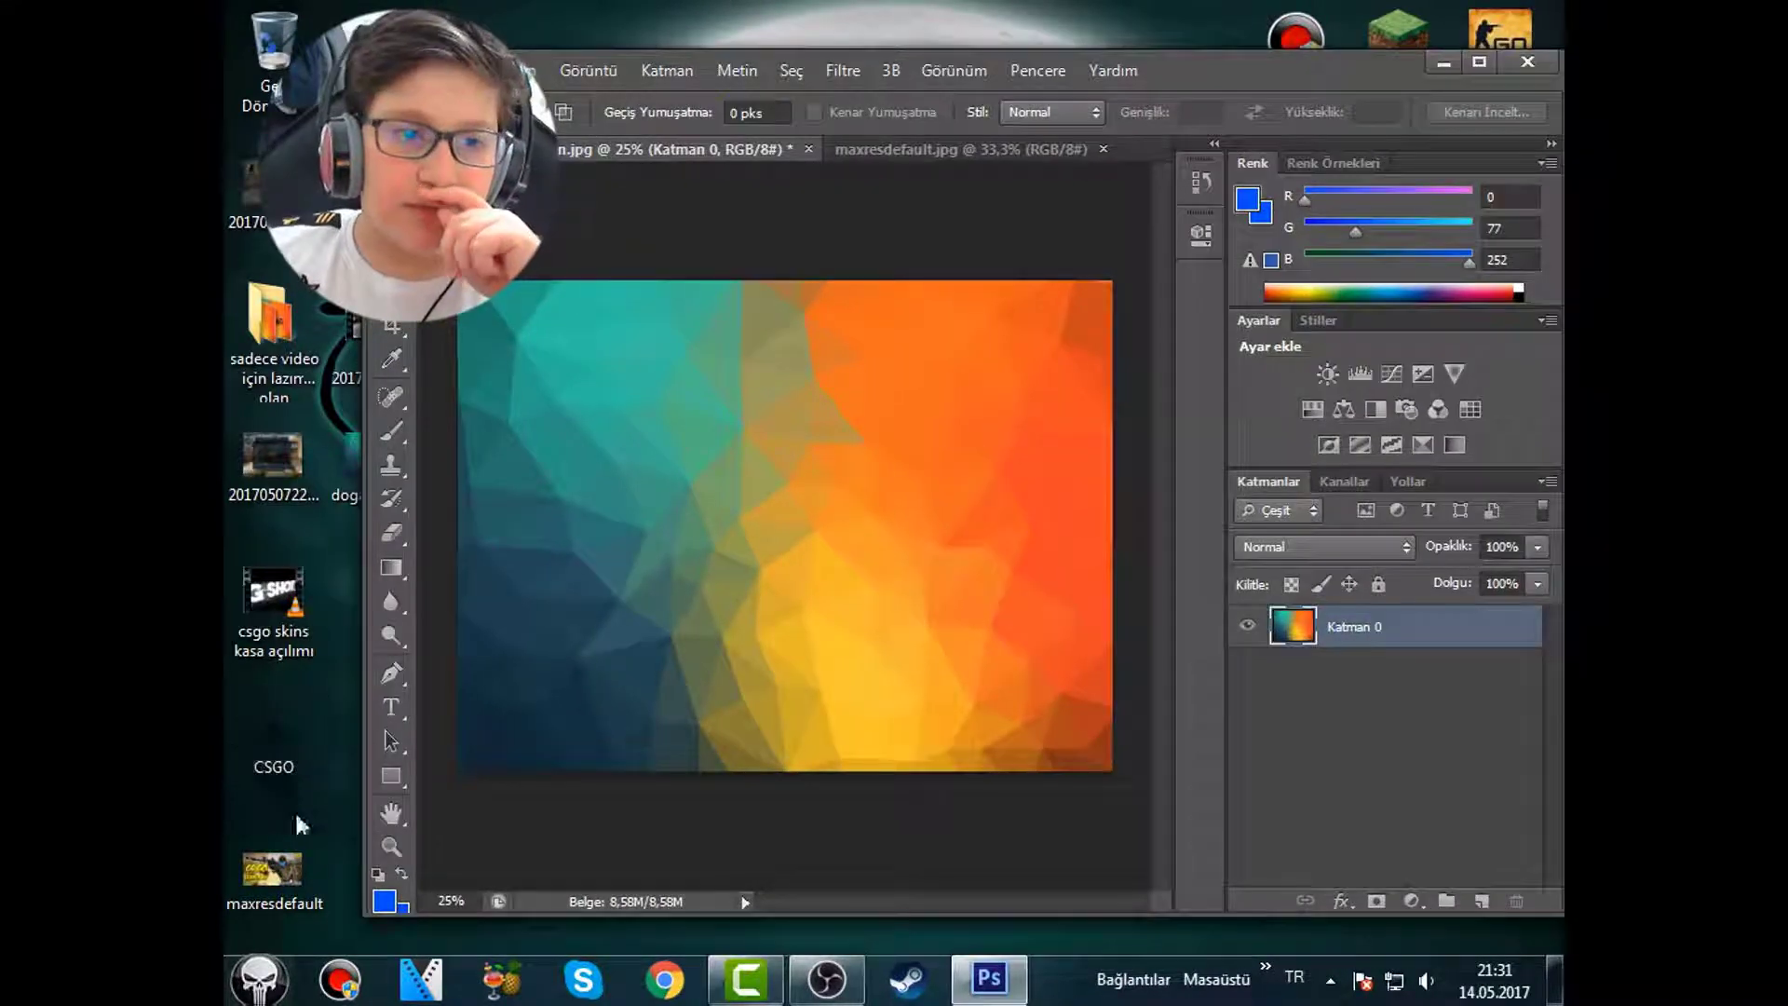
# Try to place the desktop's CSGO logo on the background, scaled to about 154% wide and 222% high.
pyautogui.click(315, 728)
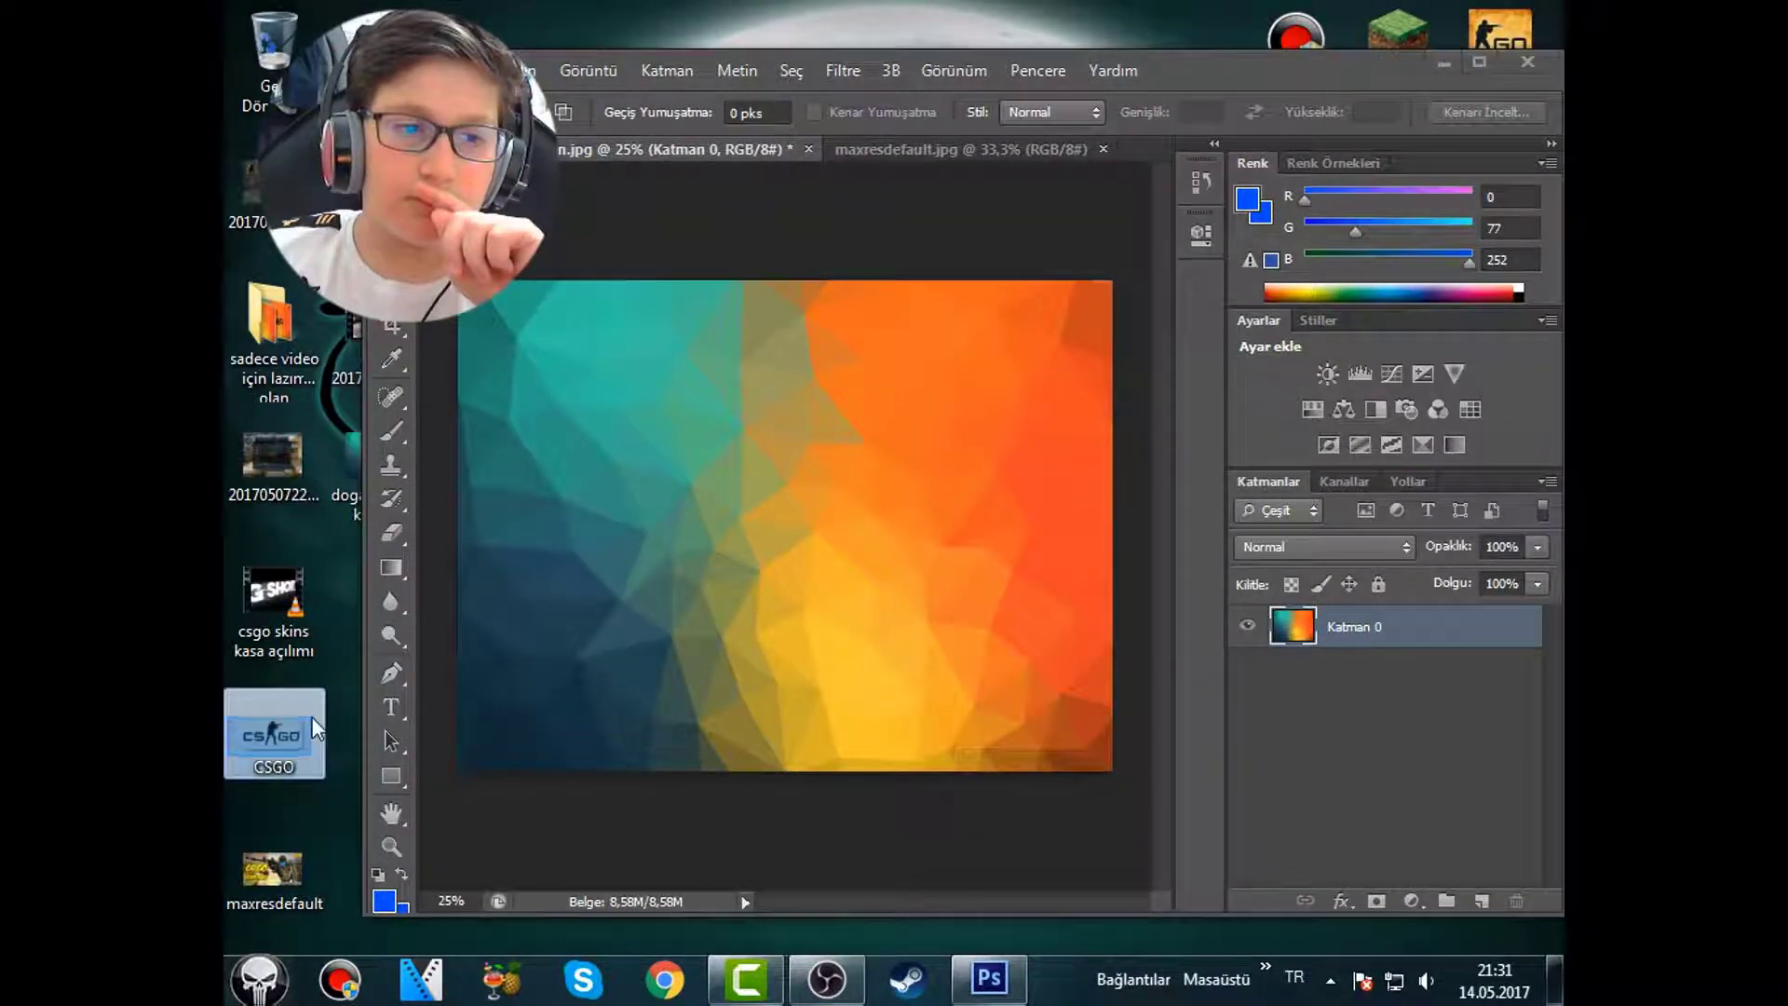
pyautogui.moveTo(315, 728); pyautogui.dragTo(807, 545)
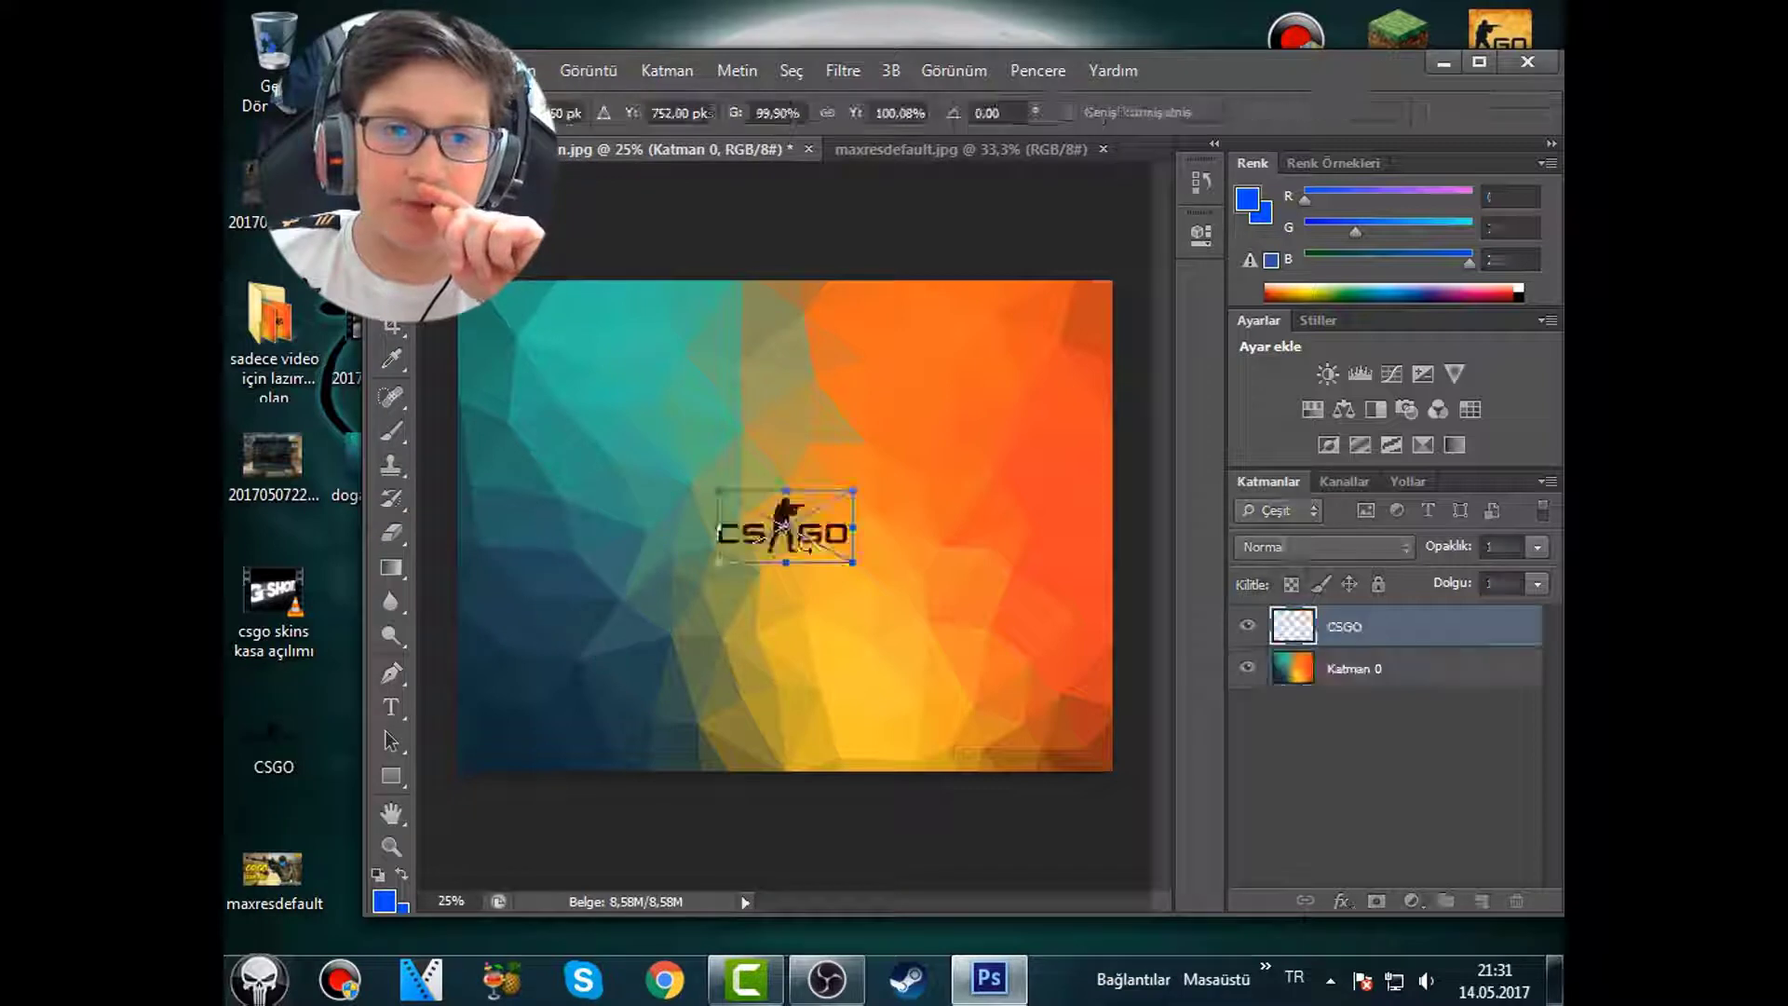
pyautogui.moveTo(717, 491); pyautogui.dragTo(644, 402)
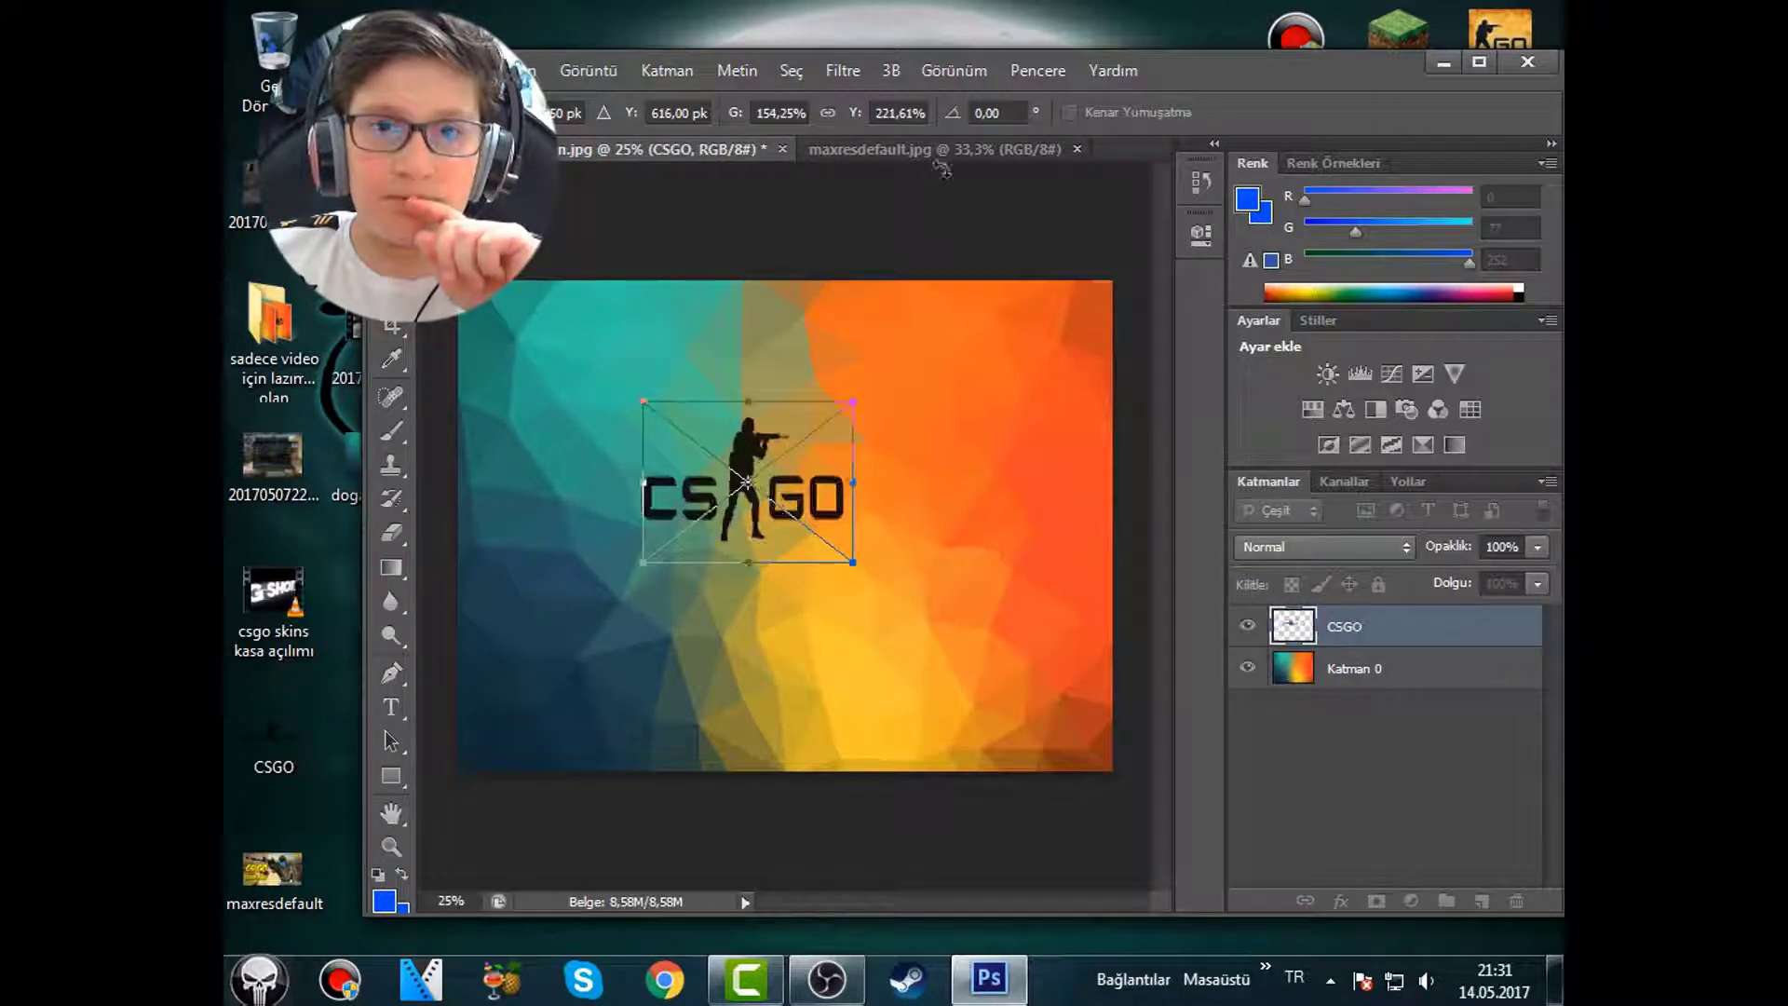
# Examine the finished maxresdefault thumbnail as an example and return to the dogadayiz-arkaplan document.
pyautogui.click(991, 157)
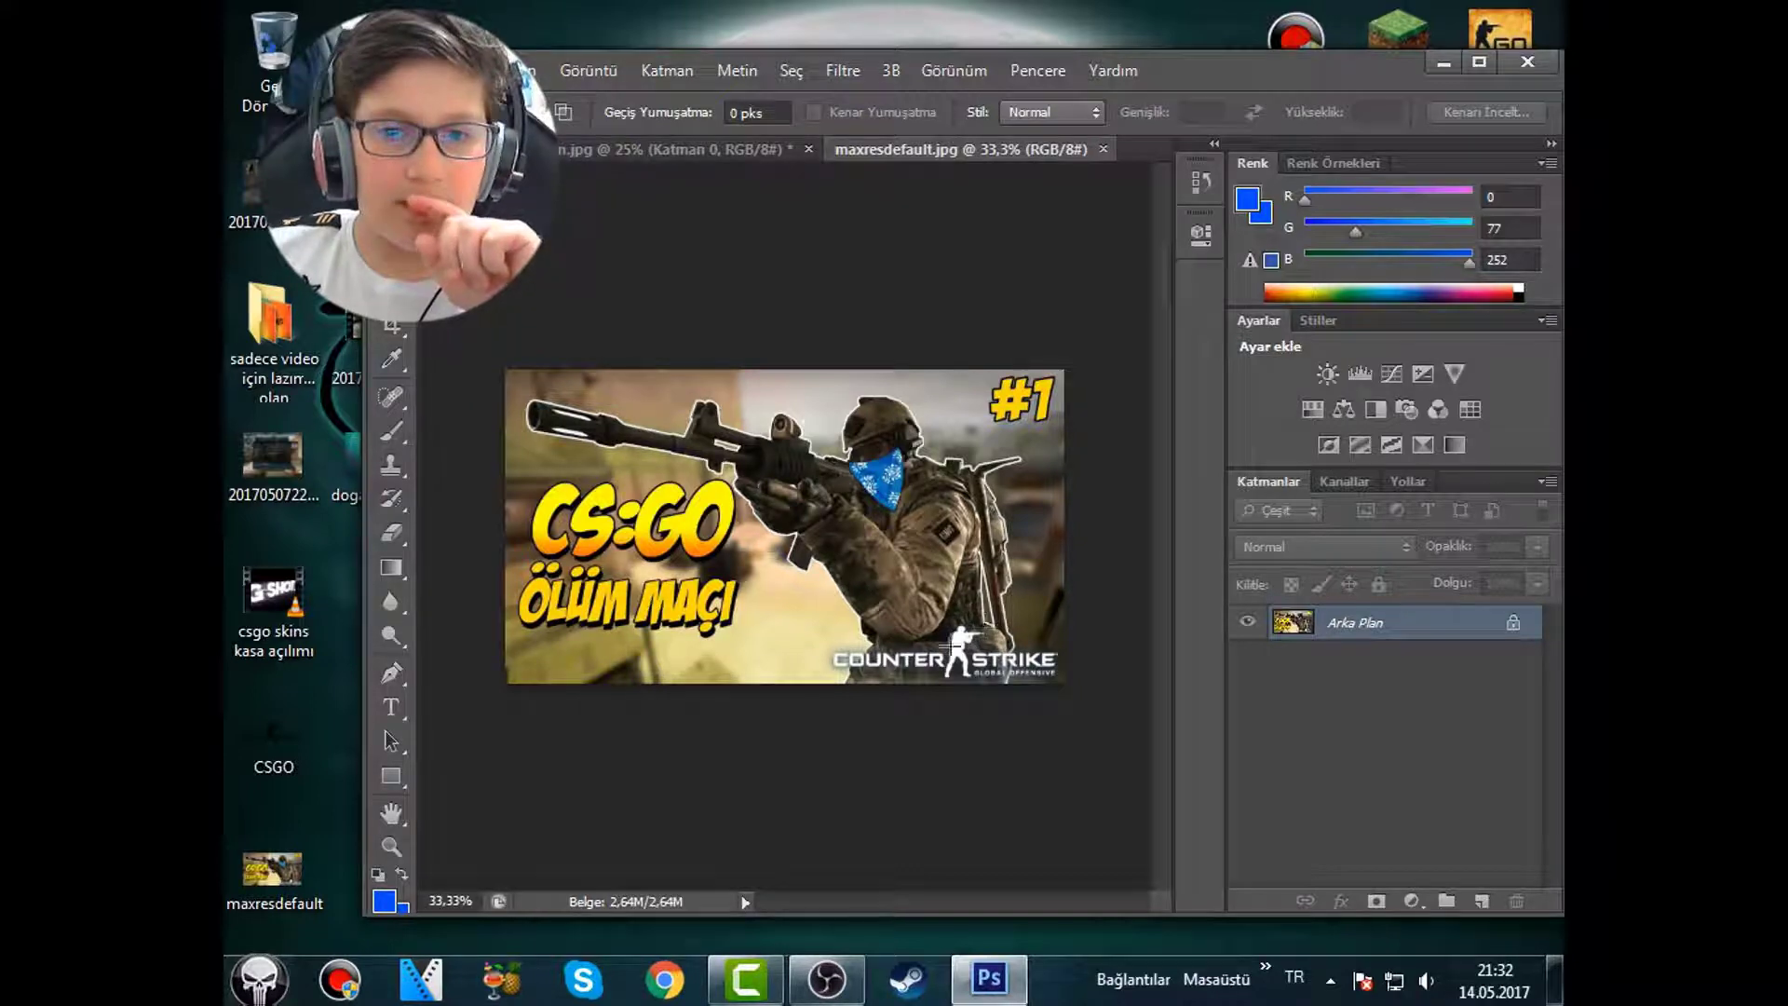
pyautogui.click(787, 152)
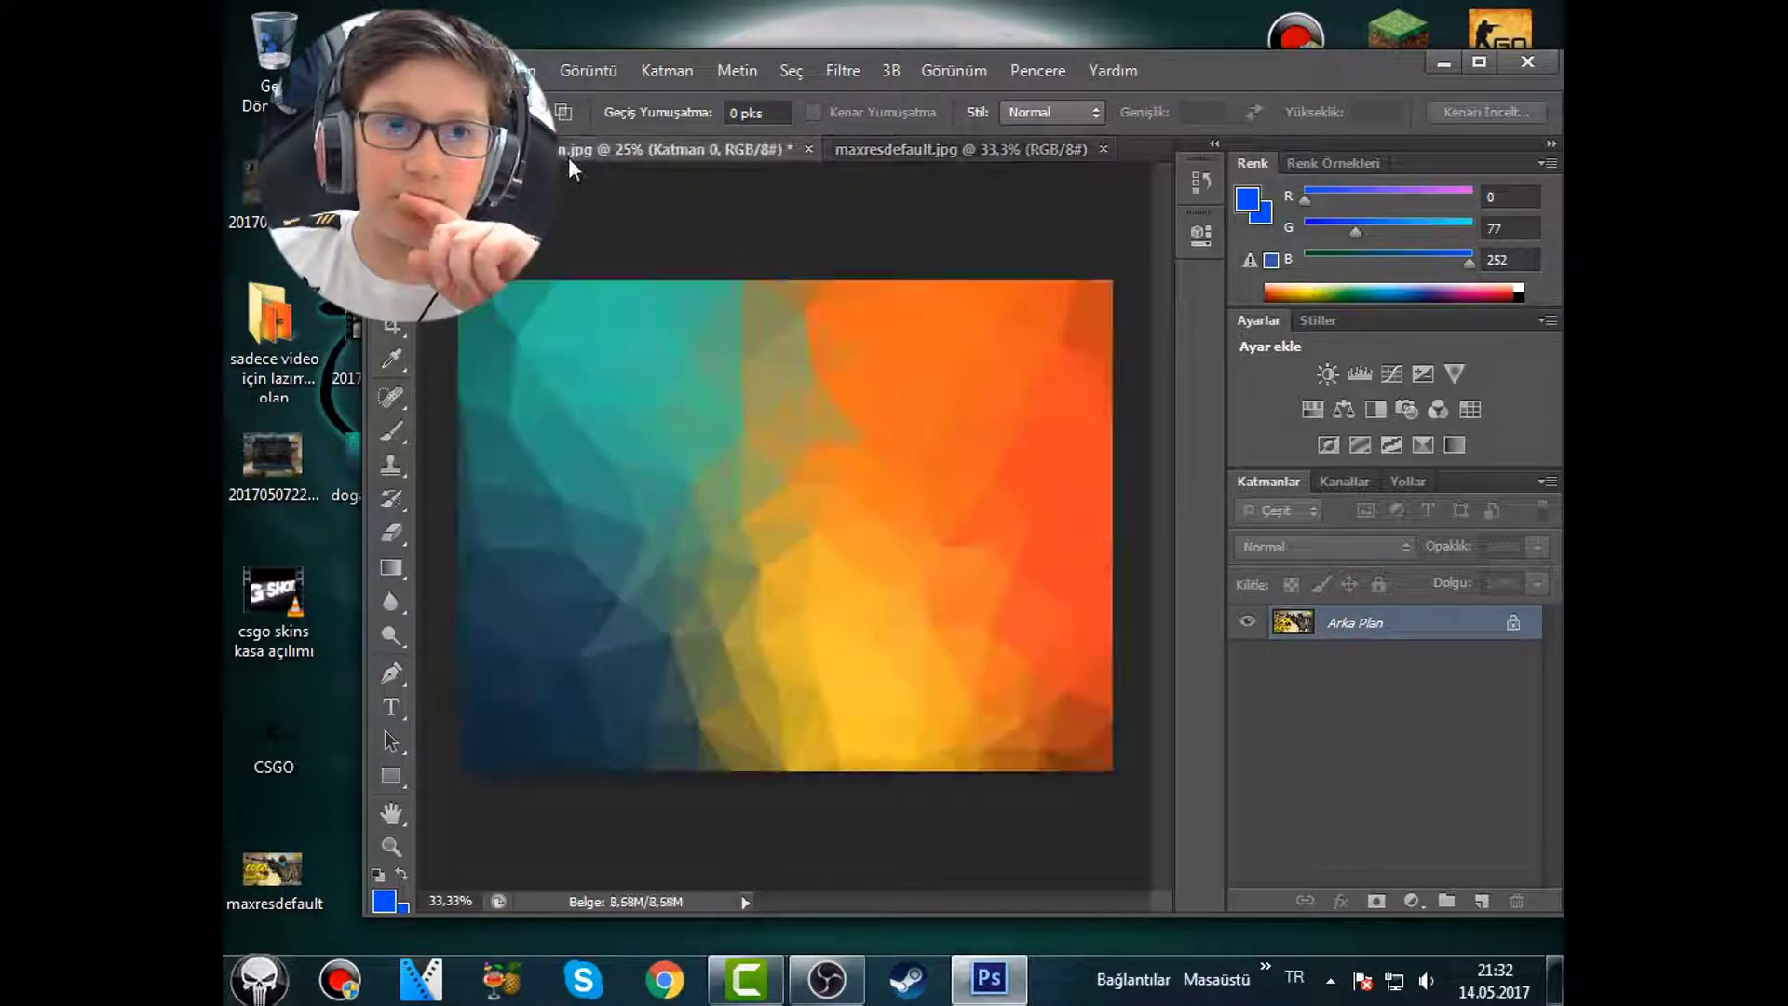
pyautogui.click(836, 156)
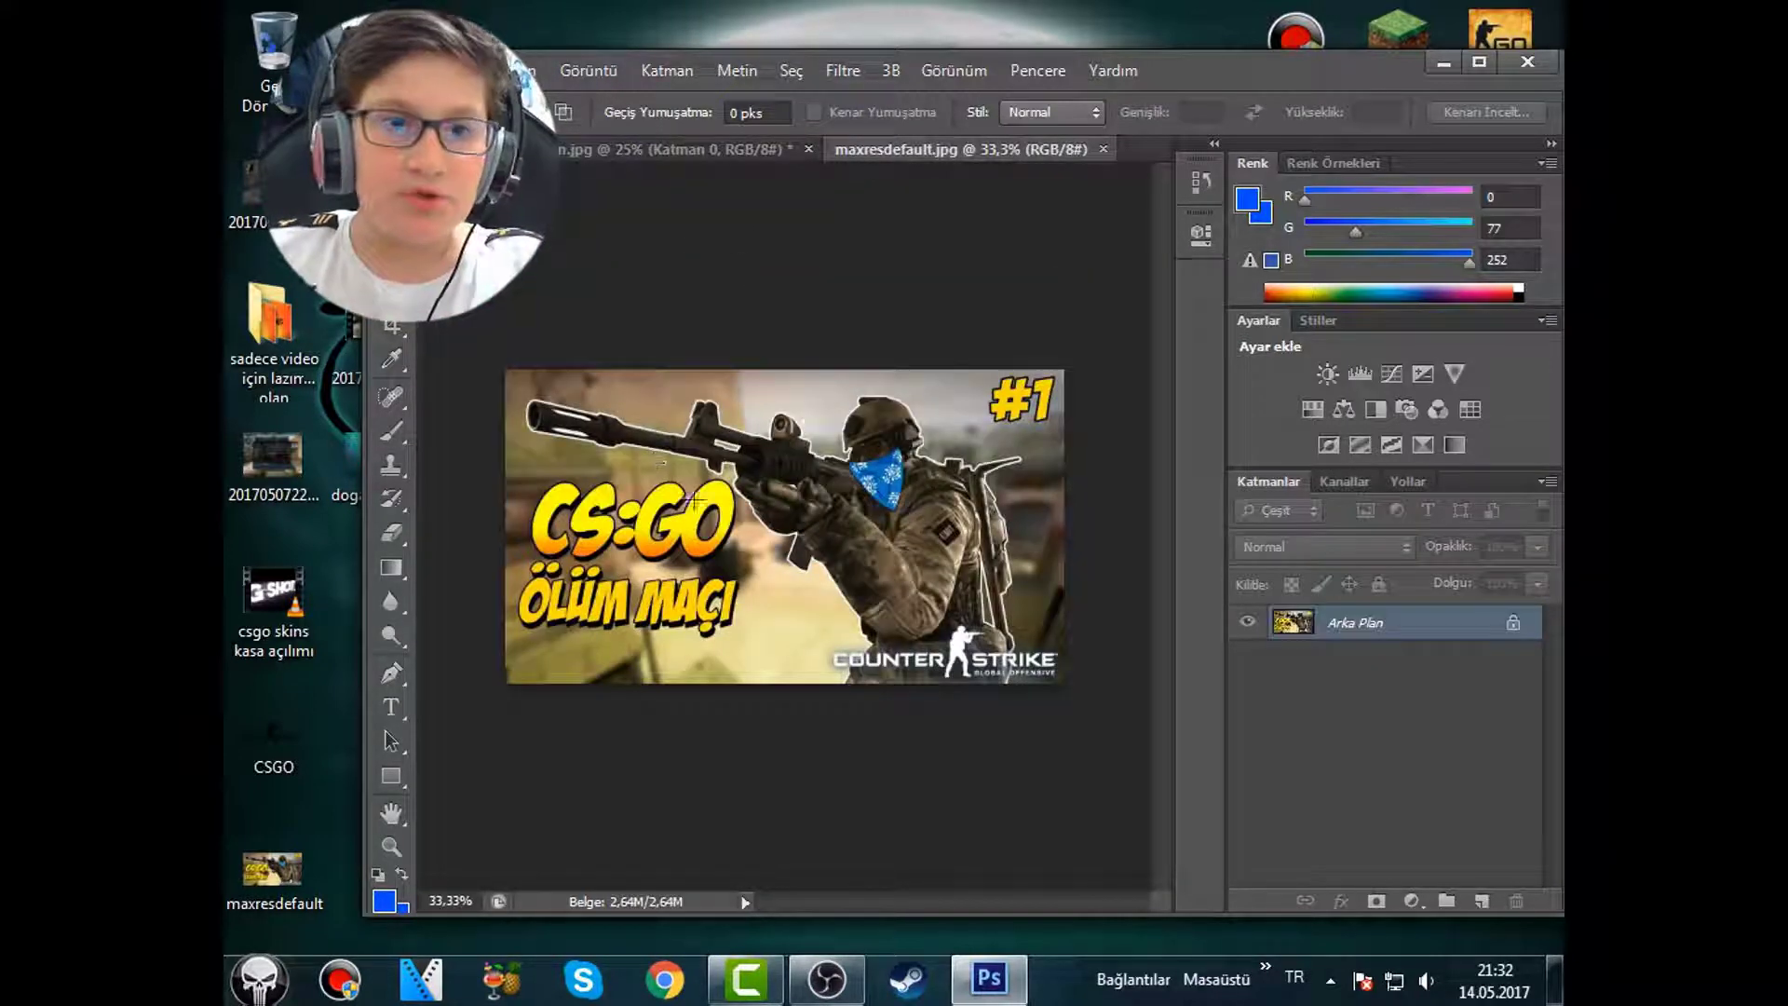
pyautogui.click(647, 160)
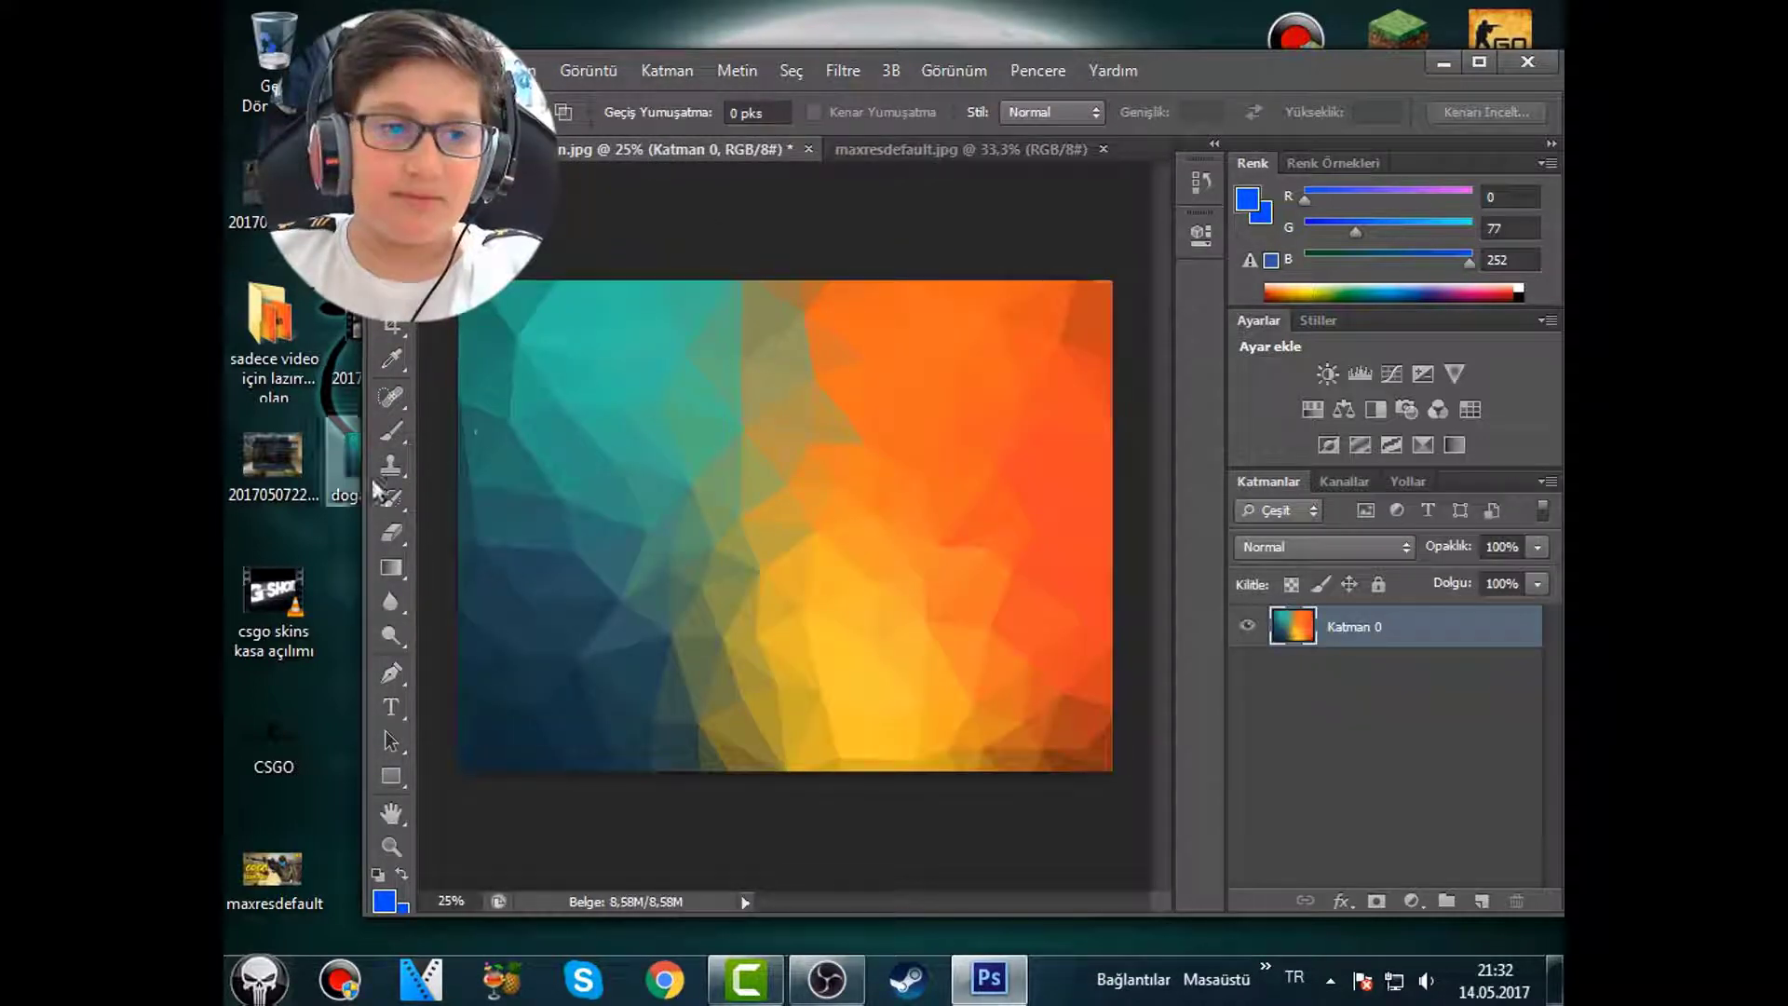
# Place the CSGO logo on the background, enlarge it to about 297% wide and 329% high, and shift it upward.
pyautogui.moveTo(271, 739); pyautogui.dragTo(596, 438)
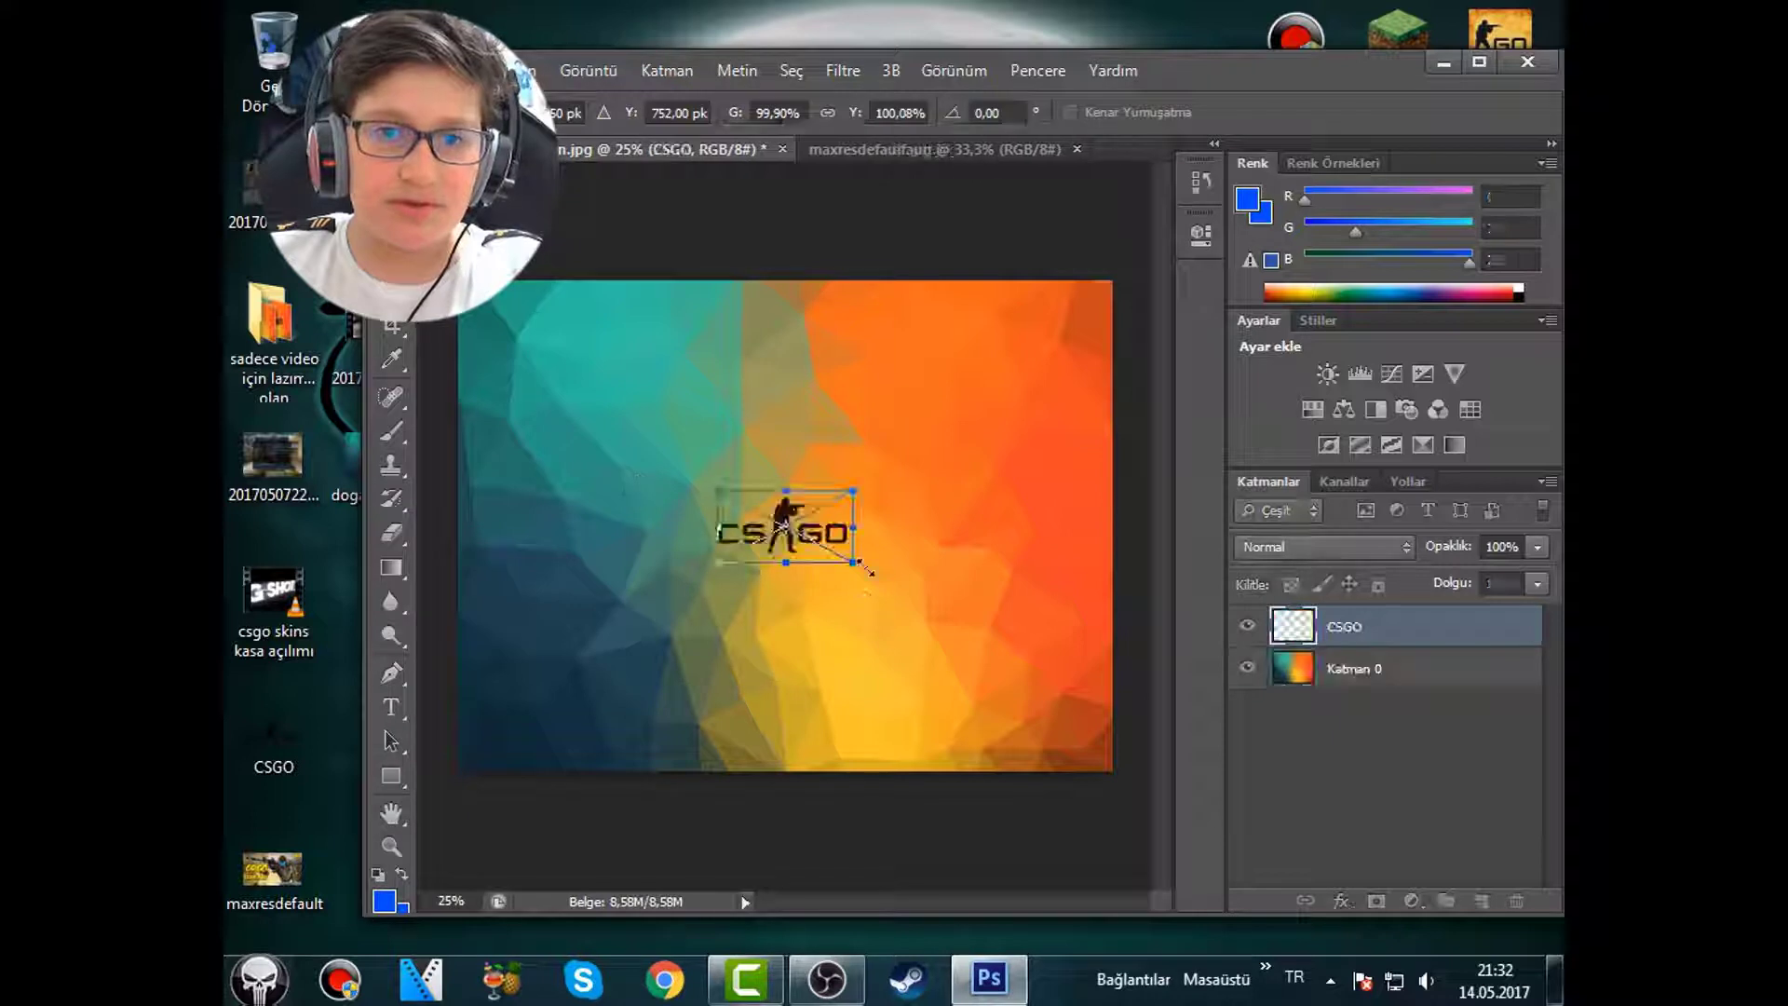
pyautogui.moveTo(858, 564); pyautogui.dragTo(974, 676)
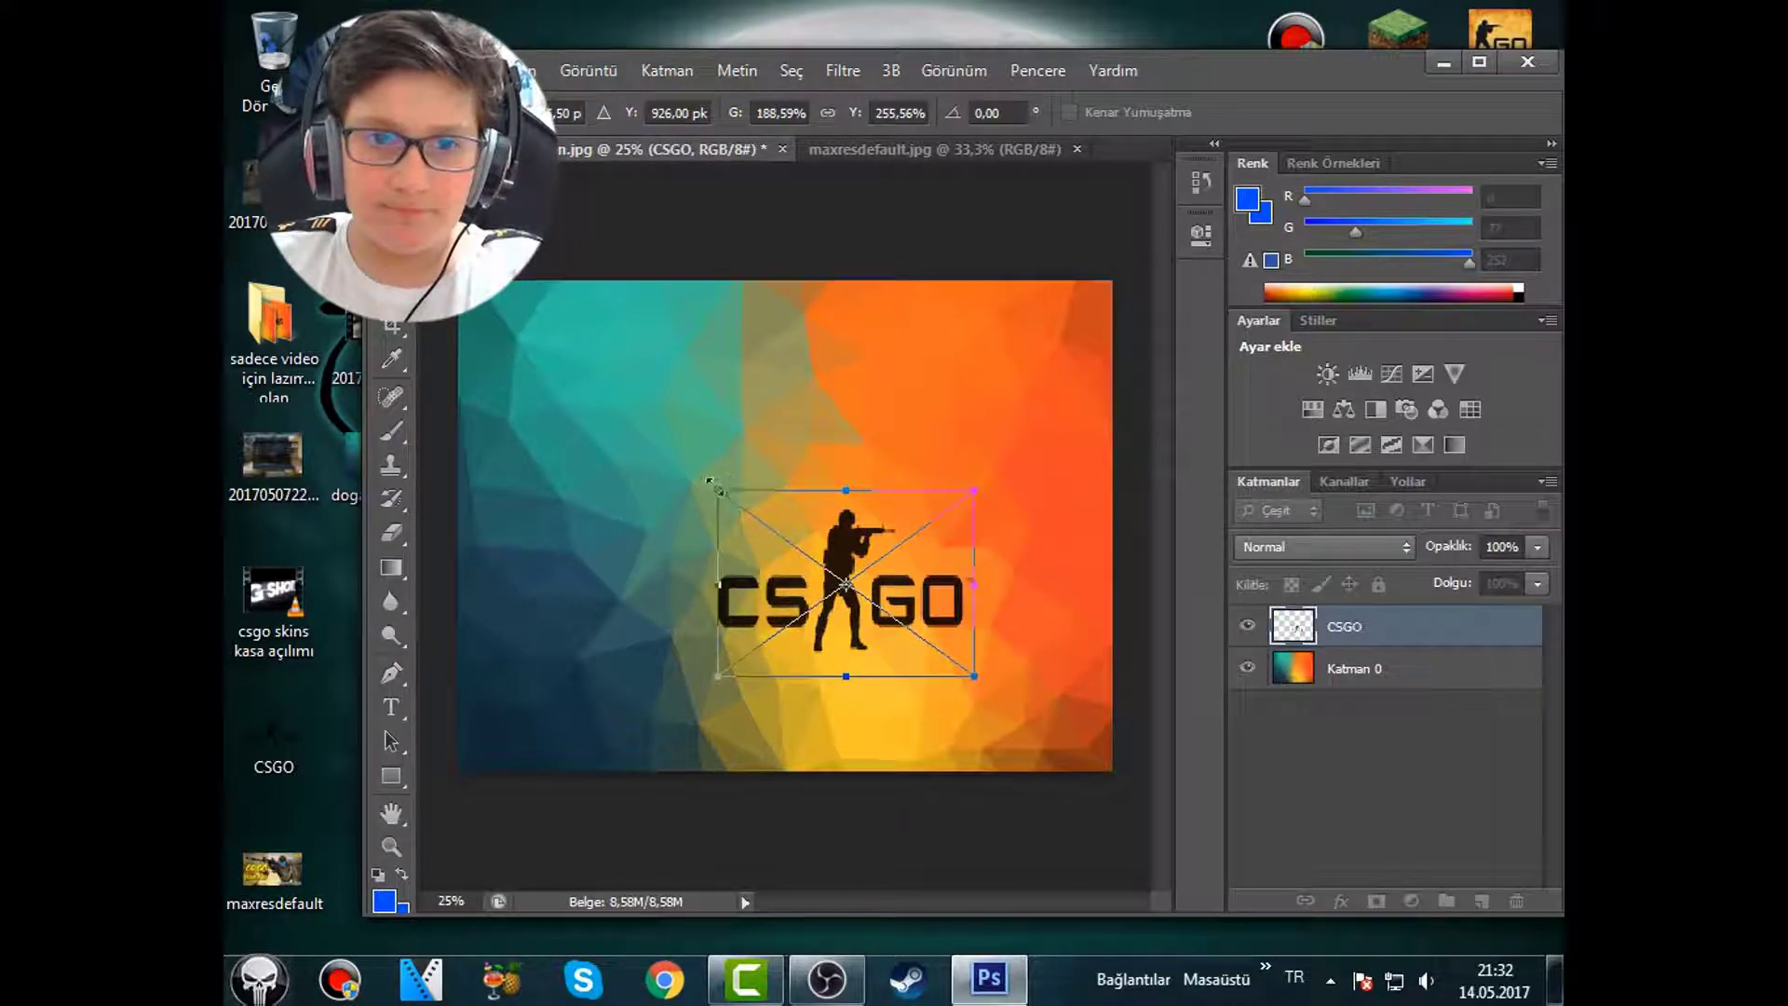
pyautogui.moveTo(709, 480); pyautogui.dragTo(557, 337)
pyautogui.moveTo(801, 584); pyautogui.dragTo(787, 485)
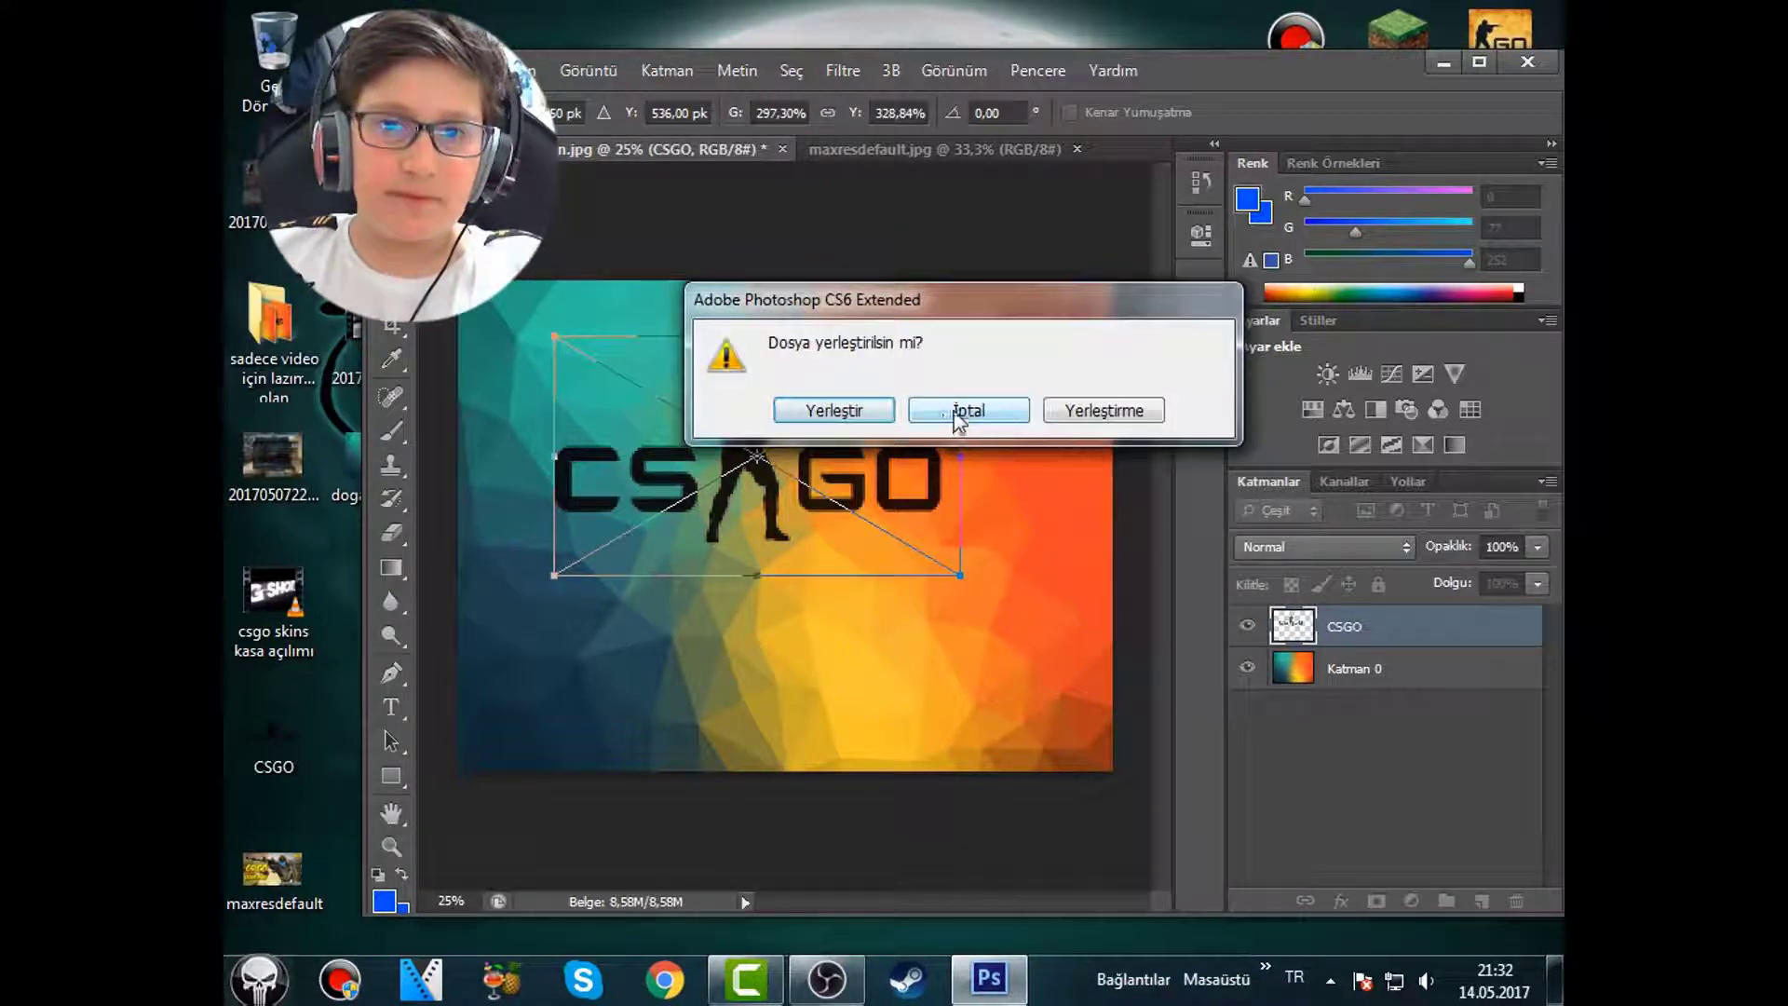
# Discard the CSGO logo placement and close Photoshop without saving the changes to dogadayiz-arkaplan.jpg.
pyautogui.click(969, 406)
pyautogui.press('Delete')
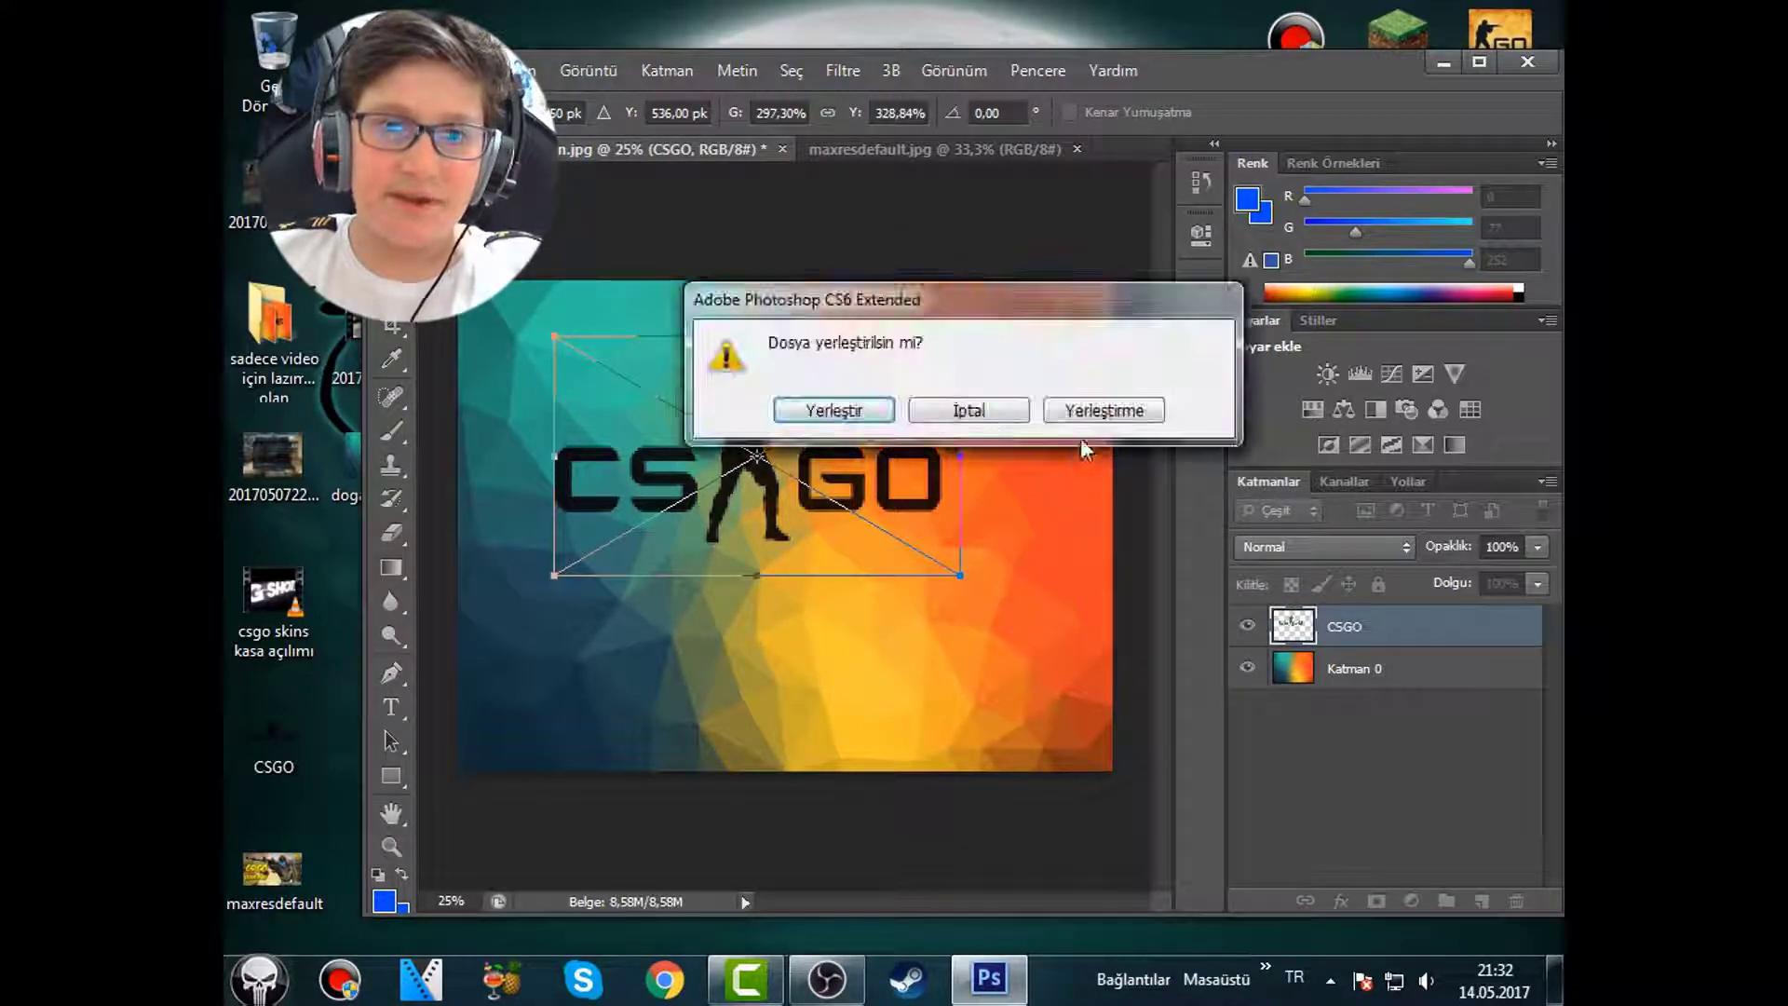
pyautogui.click(1101, 404)
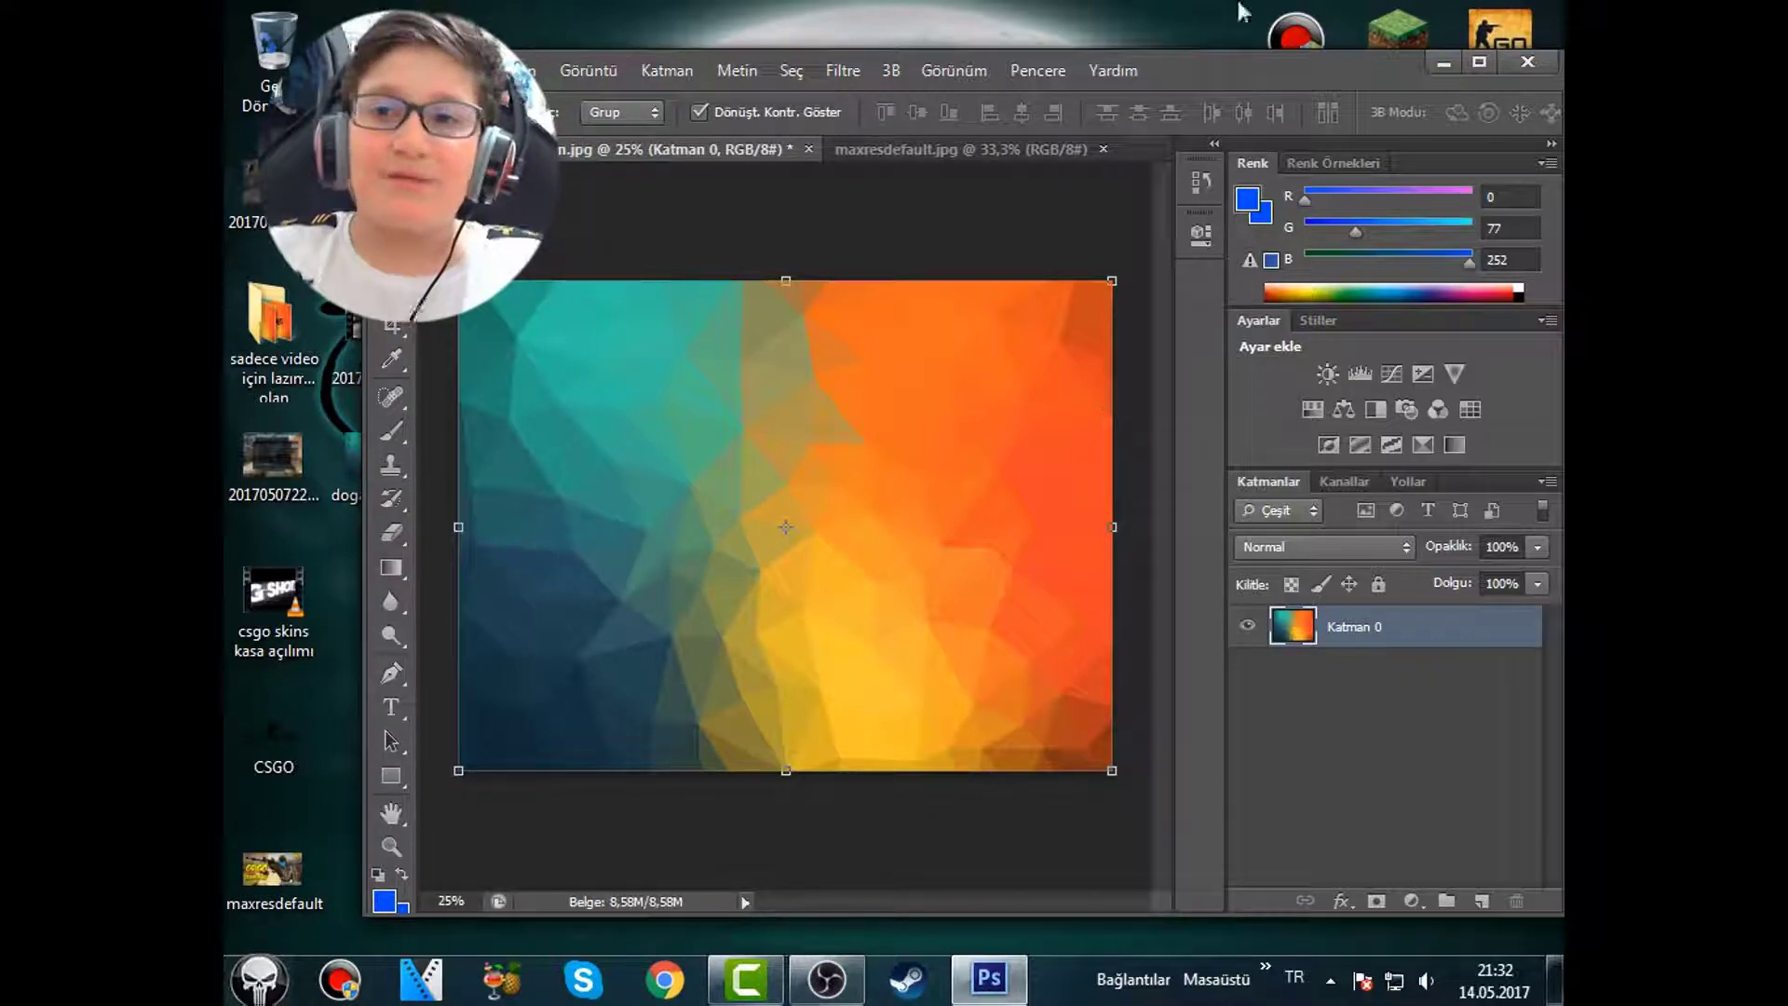
pyautogui.click(1546, 60)
pyautogui.click(980, 409)
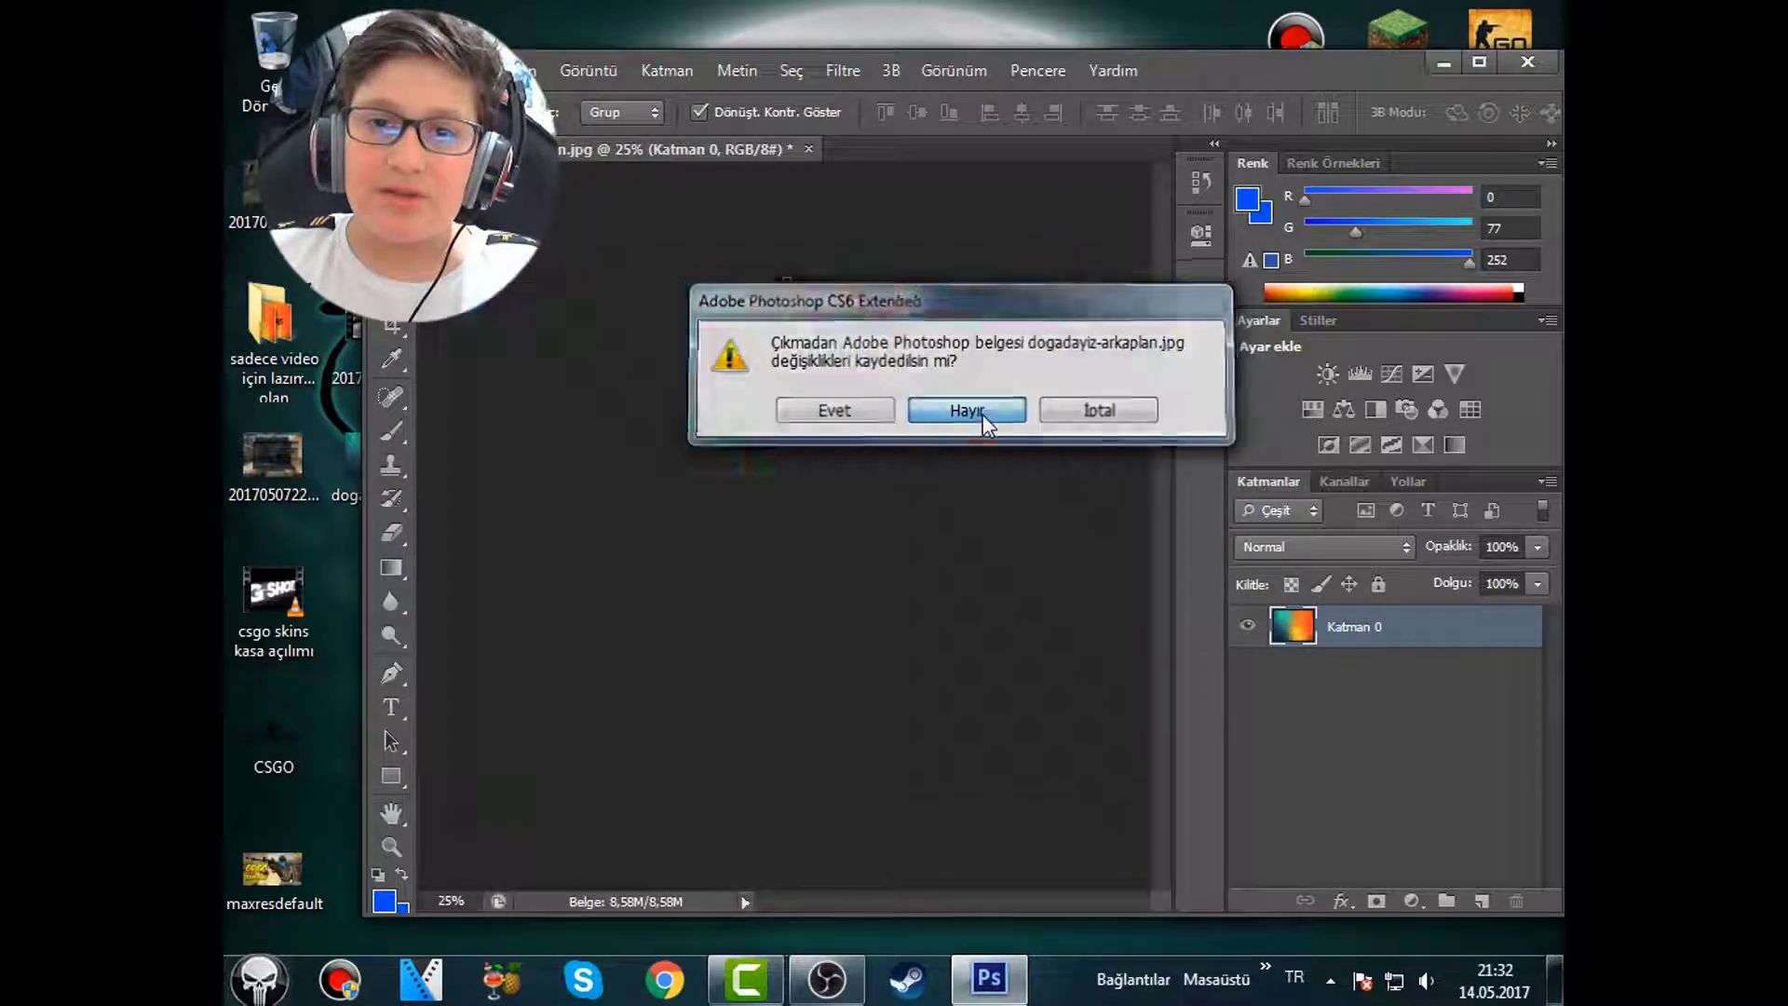